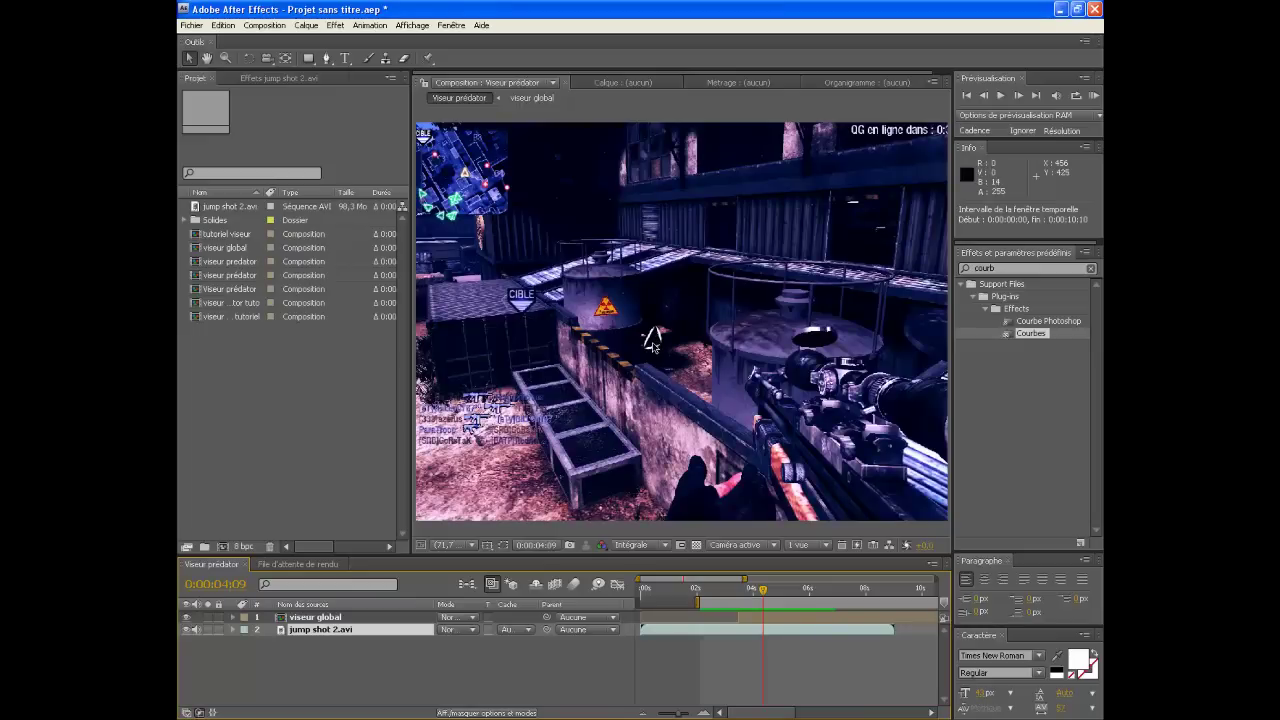
# Step: Play a RAM preview of the Viseur prédator composition and scrub the timeline to 0:00:02:17
pyautogui.moveTo(764, 591); pyautogui.dragTo(759, 593)
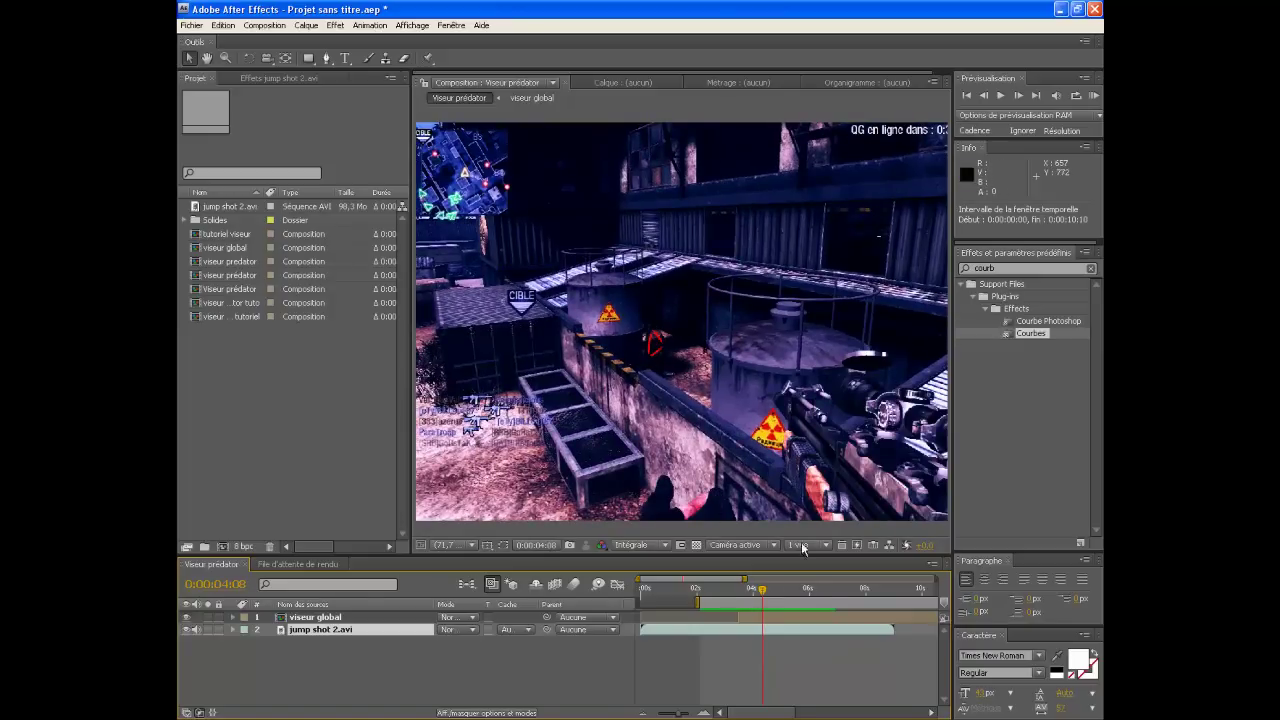
pyautogui.click(1094, 95)
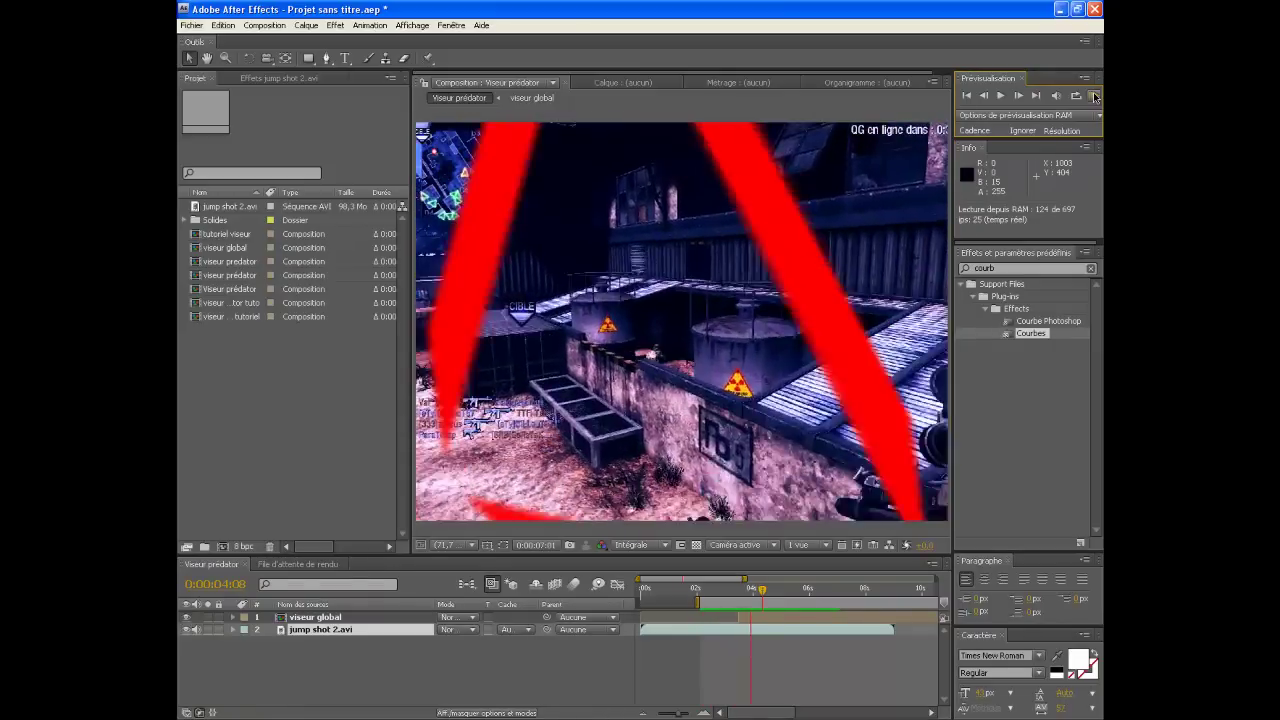
pyautogui.click(733, 592)
pyautogui.moveTo(733, 592)
pyautogui.mouseDown()
pyautogui.moveTo(762, 592)
pyautogui.moveTo(718, 577)
pyautogui.mouseUp()
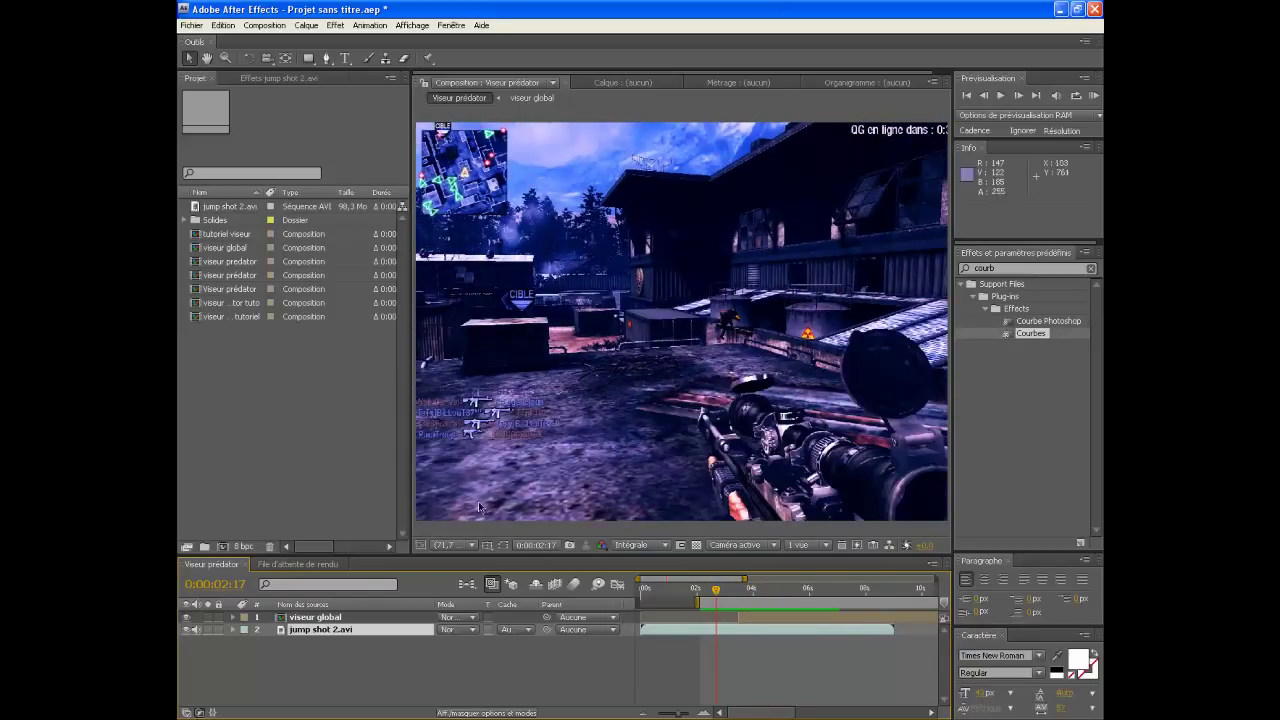
# Step: Toggle the Courbes effect on the jump shot 2.avi layer off and on to compare the footage with and without it
pyautogui.click(279, 78)
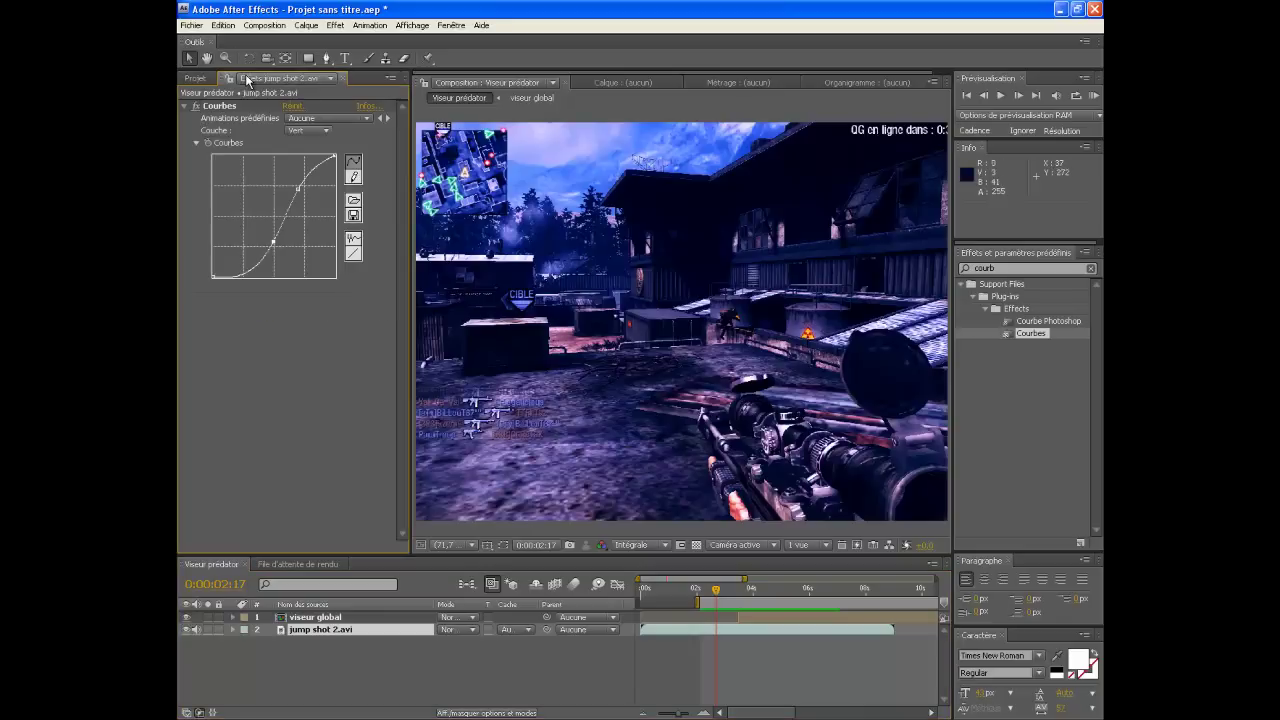
pyautogui.click(197, 108)
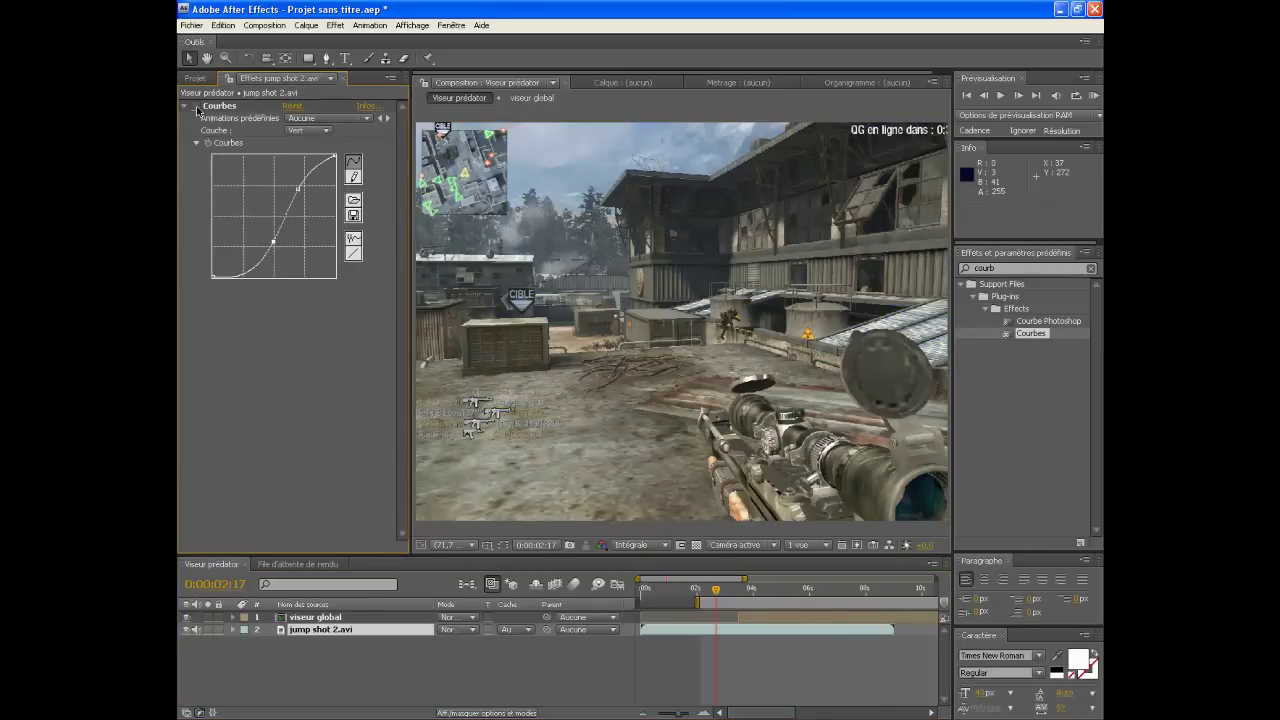
pyautogui.click(197, 108)
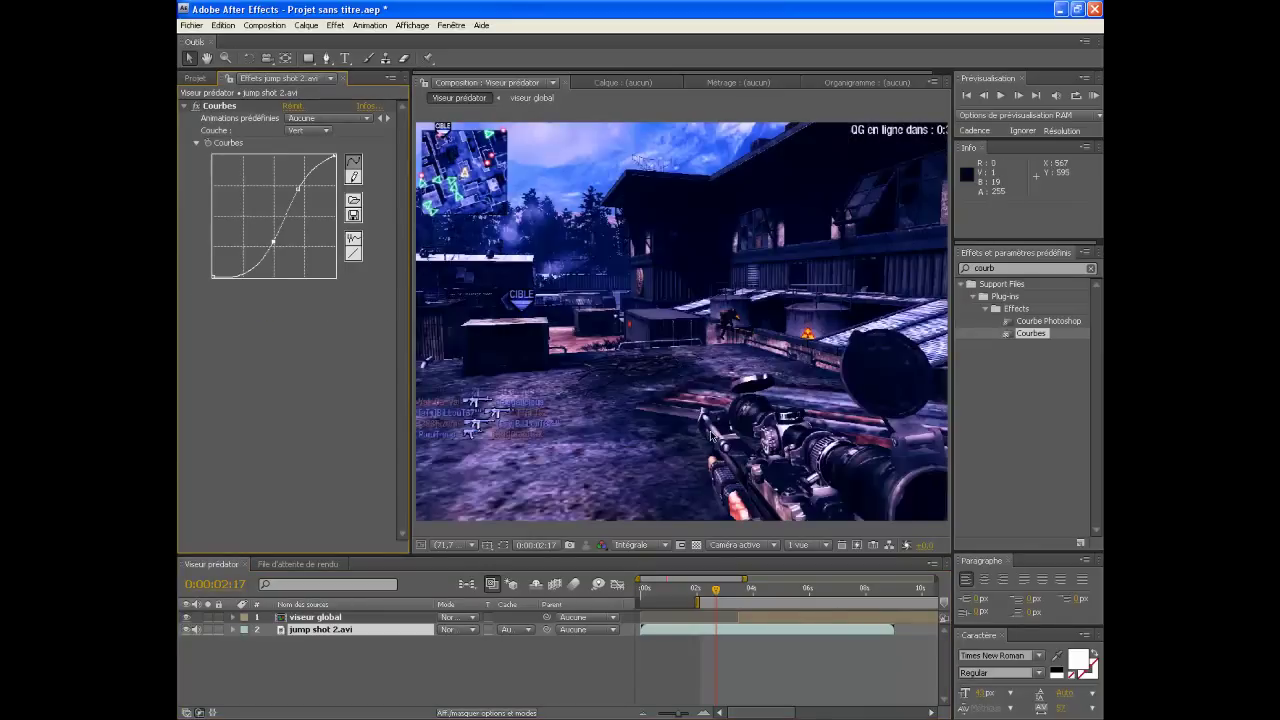
# Step: Create a new composition named "viseur predator tuto" with a duration of 30 seconds
pyautogui.click(265, 25)
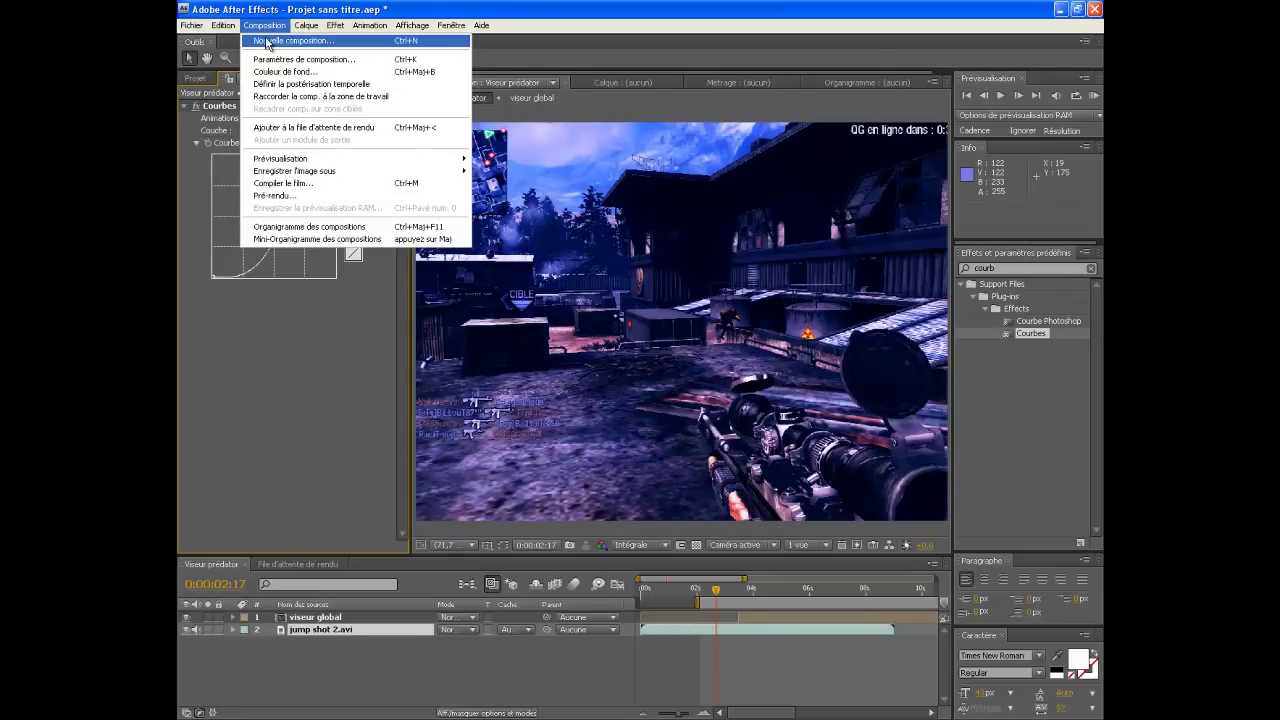
pyautogui.click(267, 43)
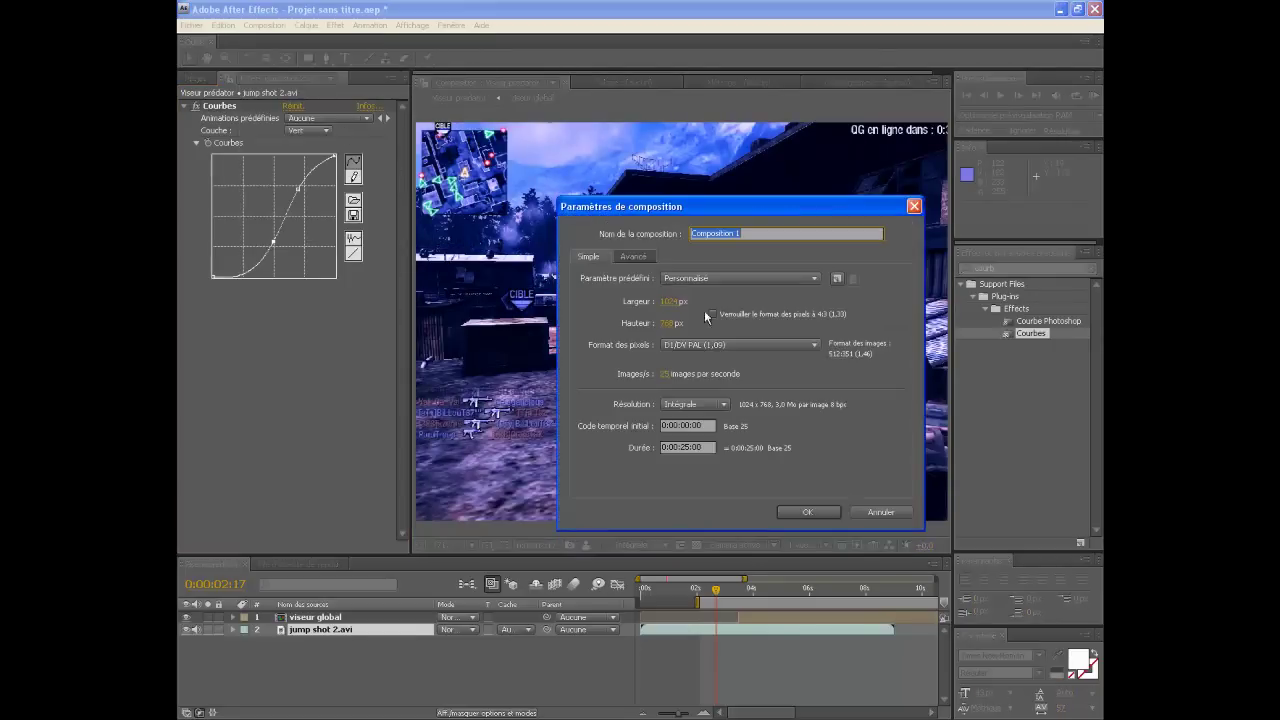
pyautogui.write('viseur ')
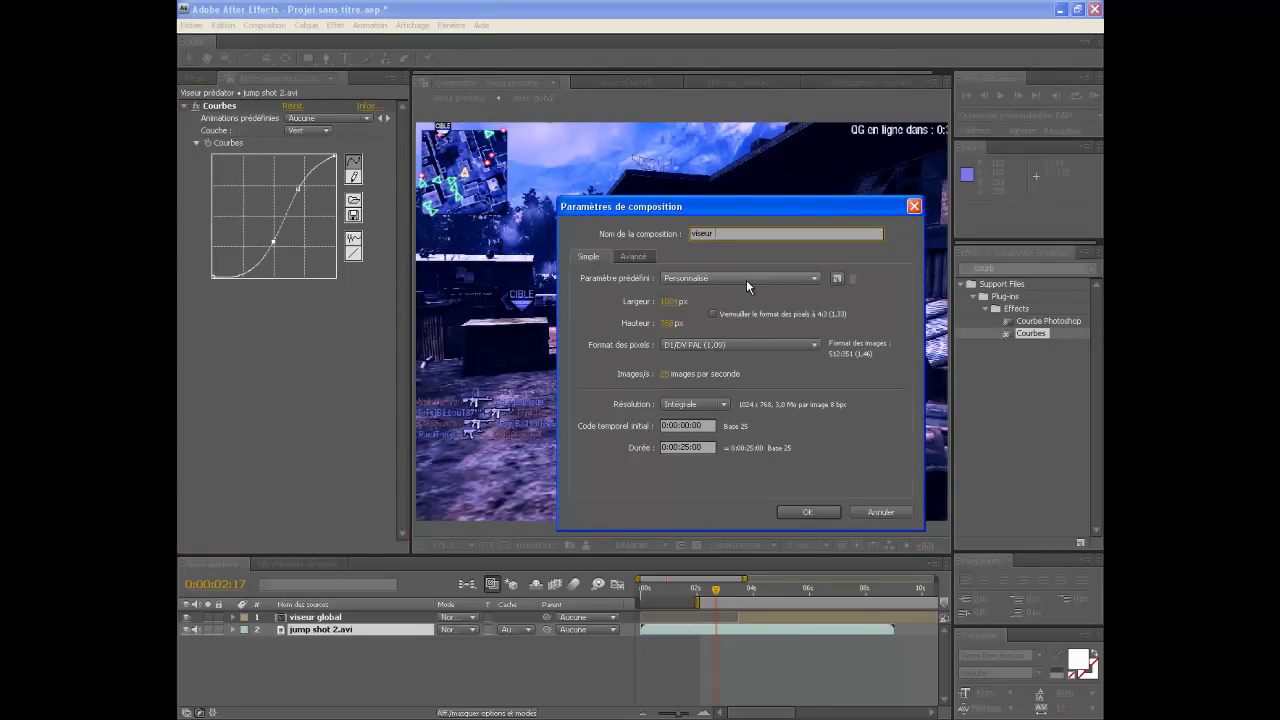
pyautogui.write('predator tuto')
pyautogui.moveTo(710, 447); pyautogui.dragTo(656, 447)
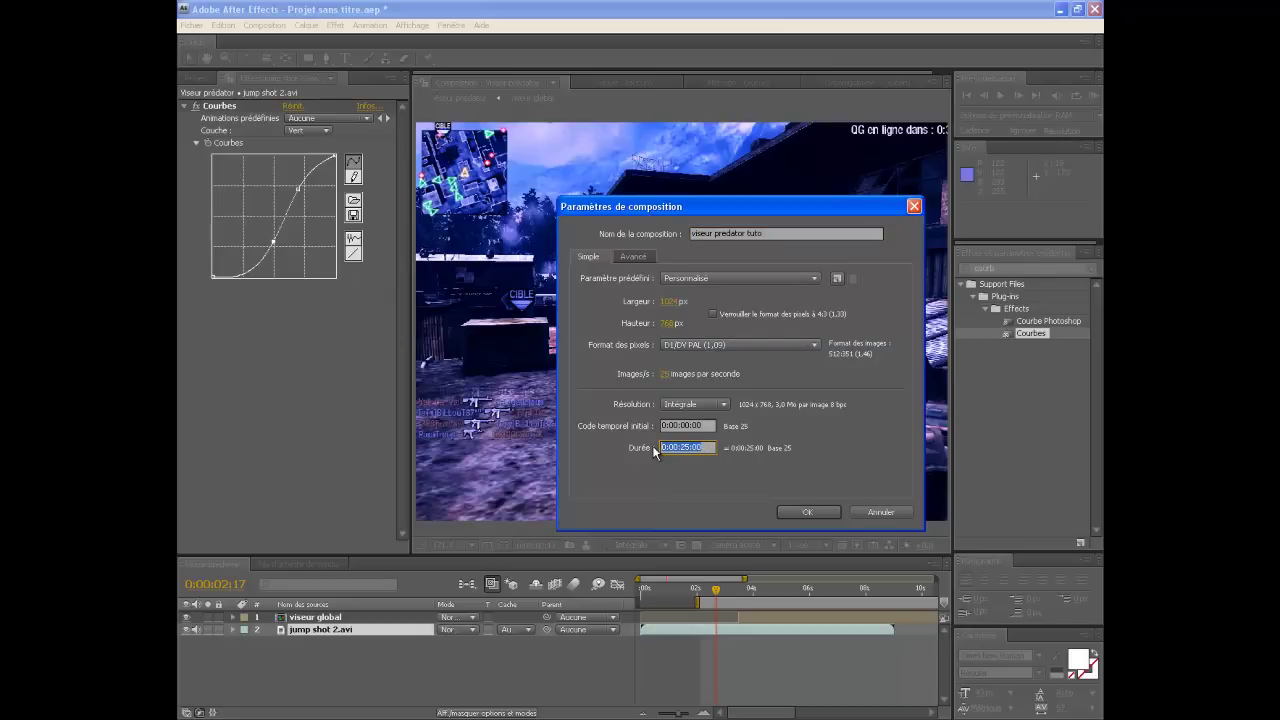
pyautogui.write('30')
pyautogui.click(807, 510)
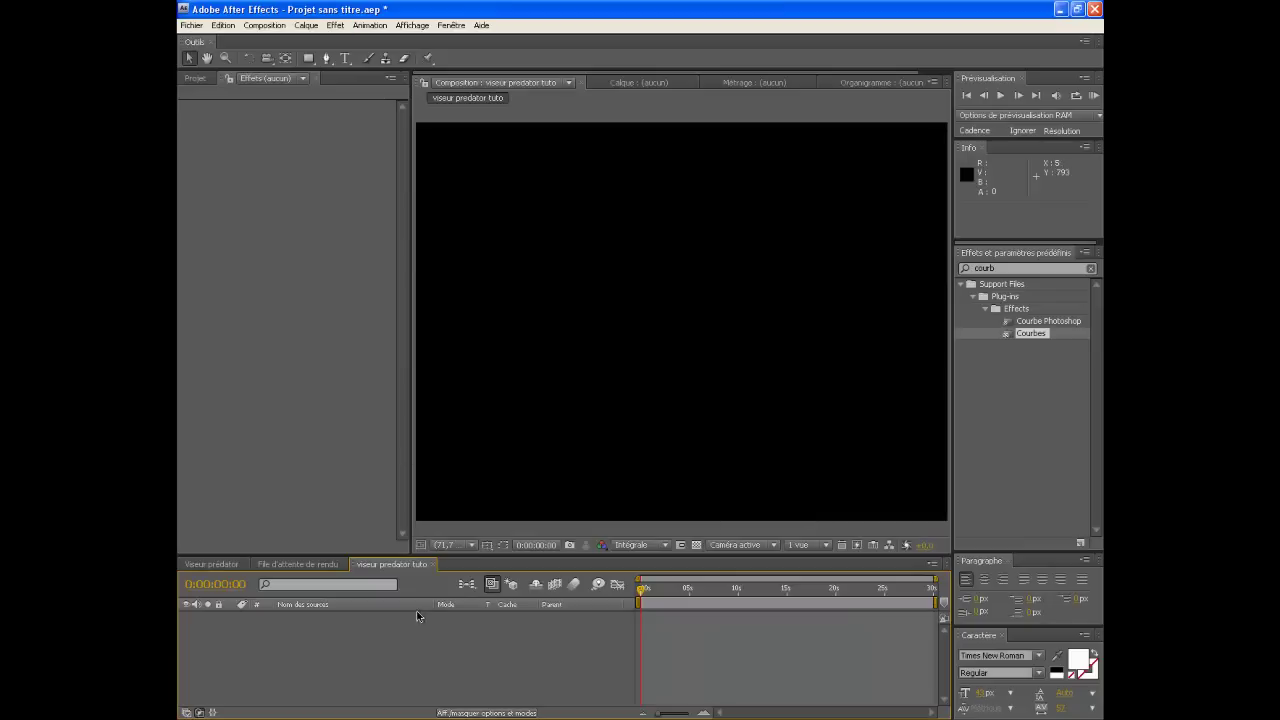
# Step: Create a red 200 × 200 px solid layer named "partie du viseur"
pyautogui.rightClick(348, 636)
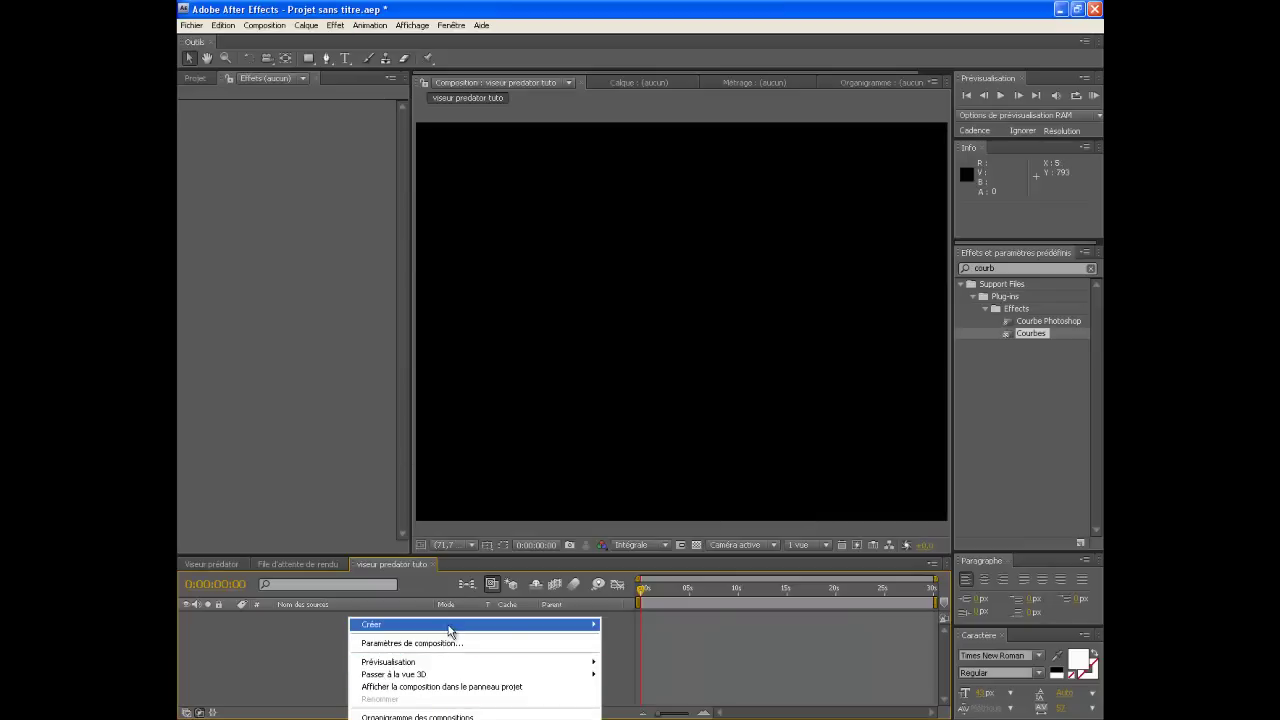
pyautogui.moveTo(375, 624)
pyautogui.click(622, 650)
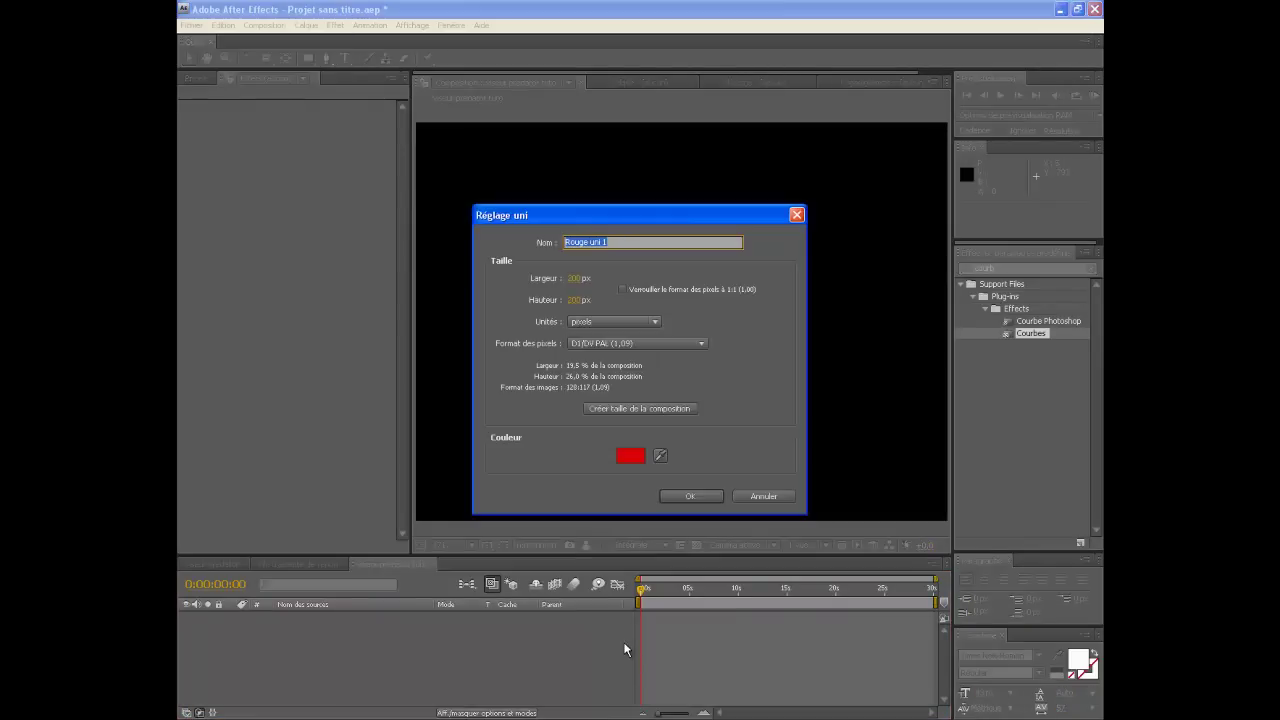
pyautogui.write('pa')
pyautogui.write('e')
pyautogui.click(697, 496)
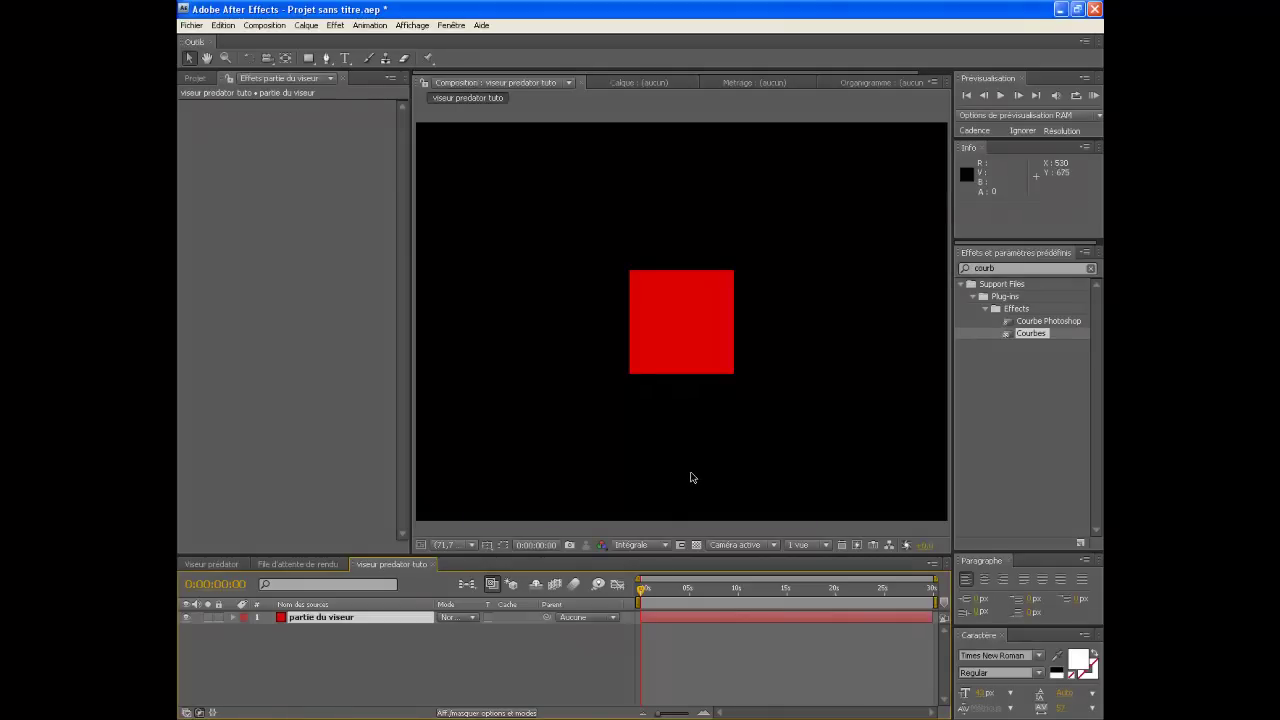
# Step: Draw a closed four-point mask with the Pen tool on the red solid, forming a narrow slanted bar in its left half
pyautogui.press('.')
pyautogui.press('.')
pyautogui.click(325, 58)
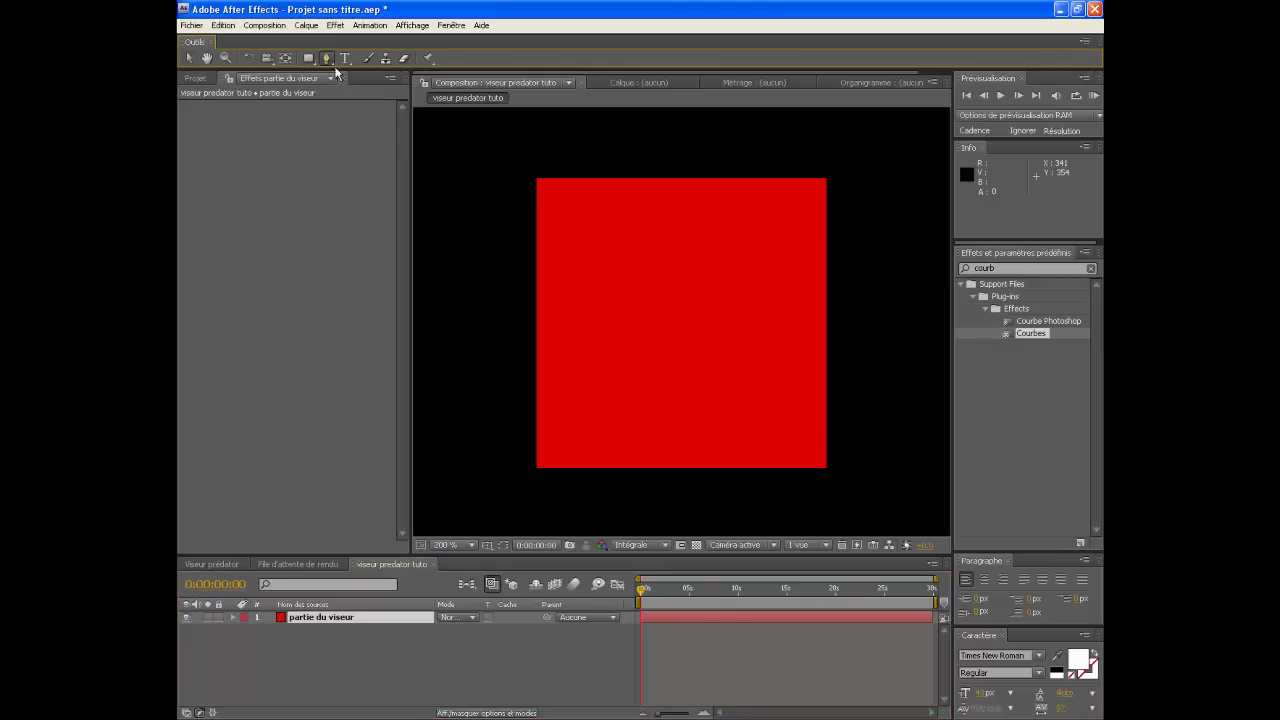
pyautogui.click(591, 330)
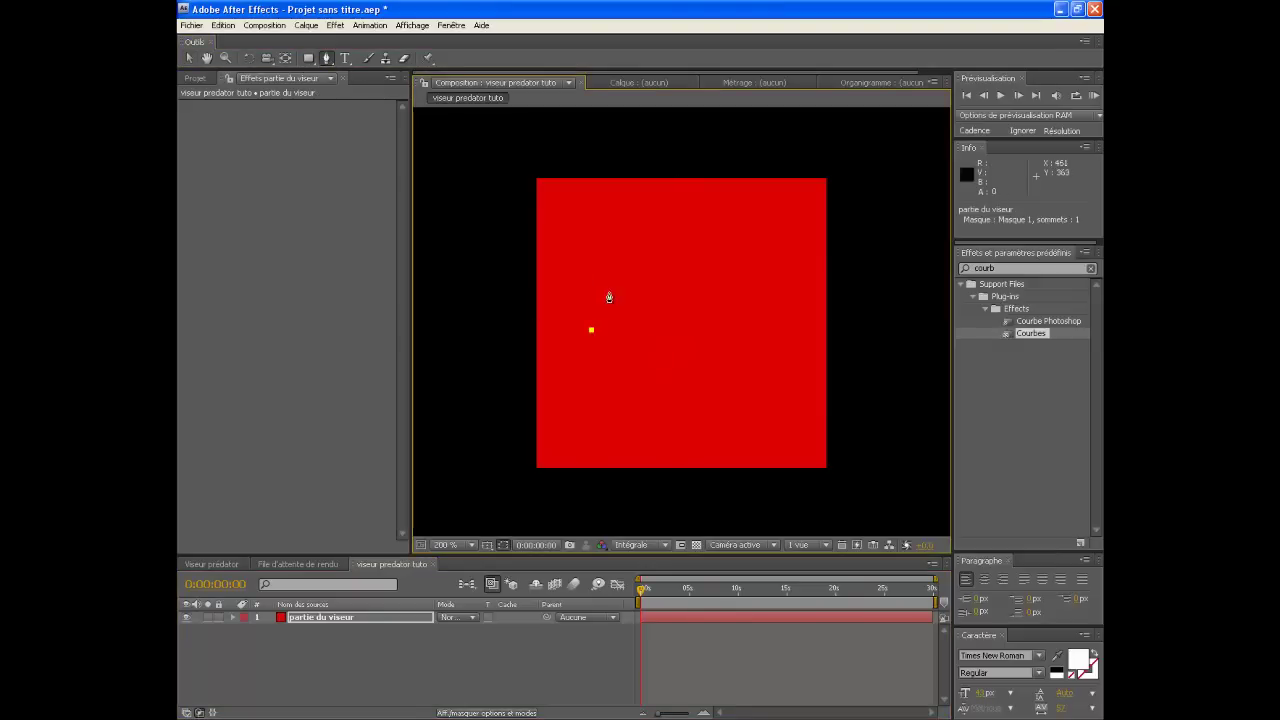
pyautogui.click(615, 278)
pyautogui.click(628, 275)
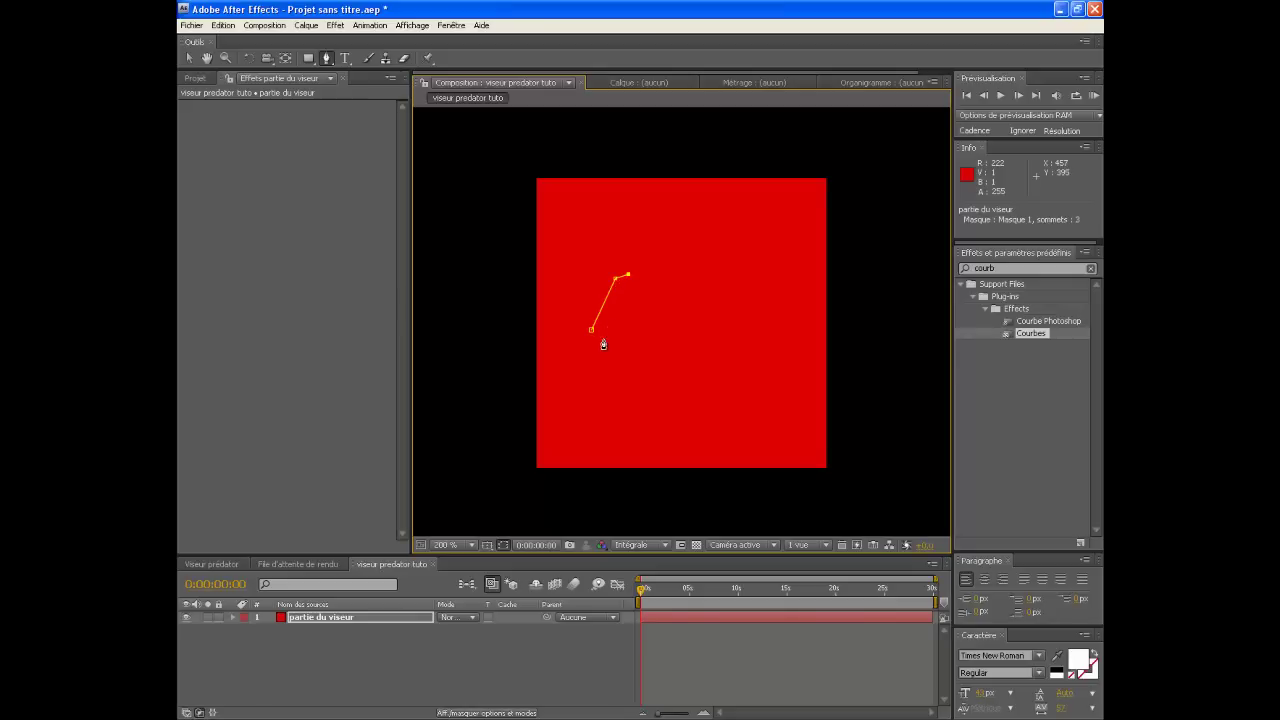
pyautogui.click(595, 340)
pyautogui.click(592, 335)
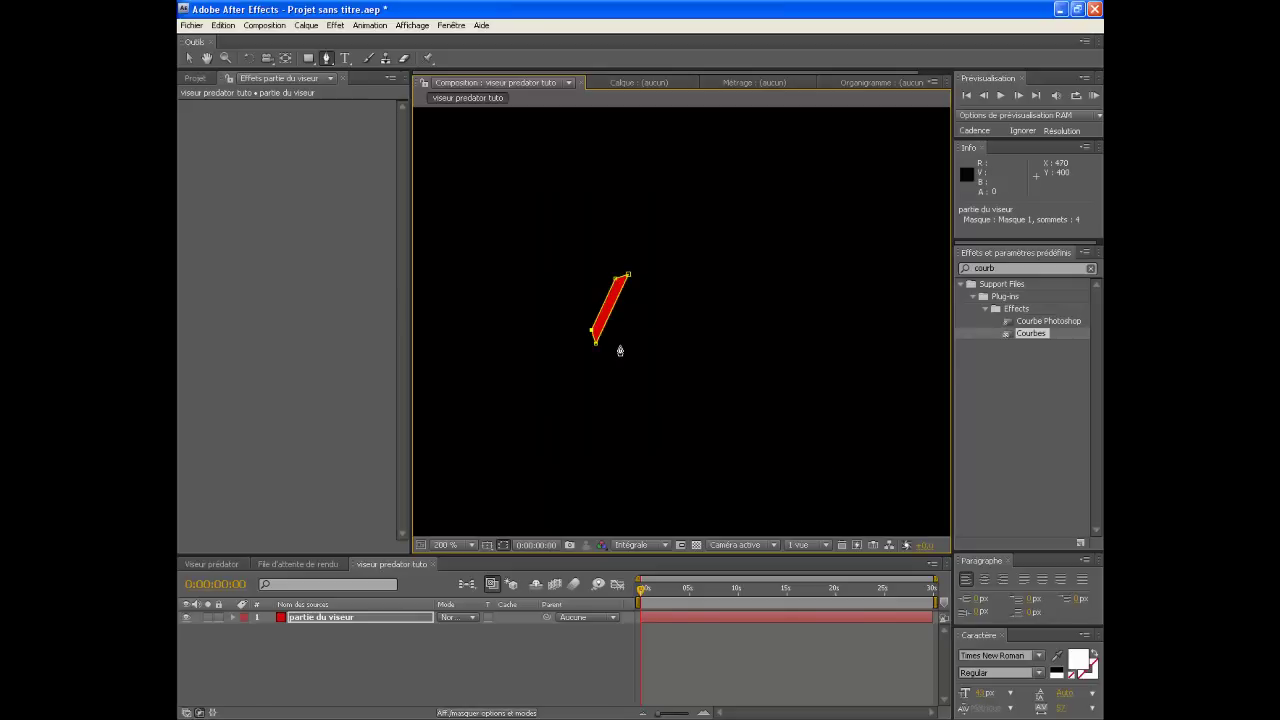
# Step: Refine the slanted bar's mask by slightly moving its bottom and upper-right corner points to make the bar more even
pyautogui.press('.')
pyautogui.press('.')
pyautogui.click(207, 58)
pyautogui.moveTo(543, 317); pyautogui.dragTo(763, 329)
pyautogui.click(189, 58)
pyautogui.moveTo(563, 422); pyautogui.dragTo(553, 425)
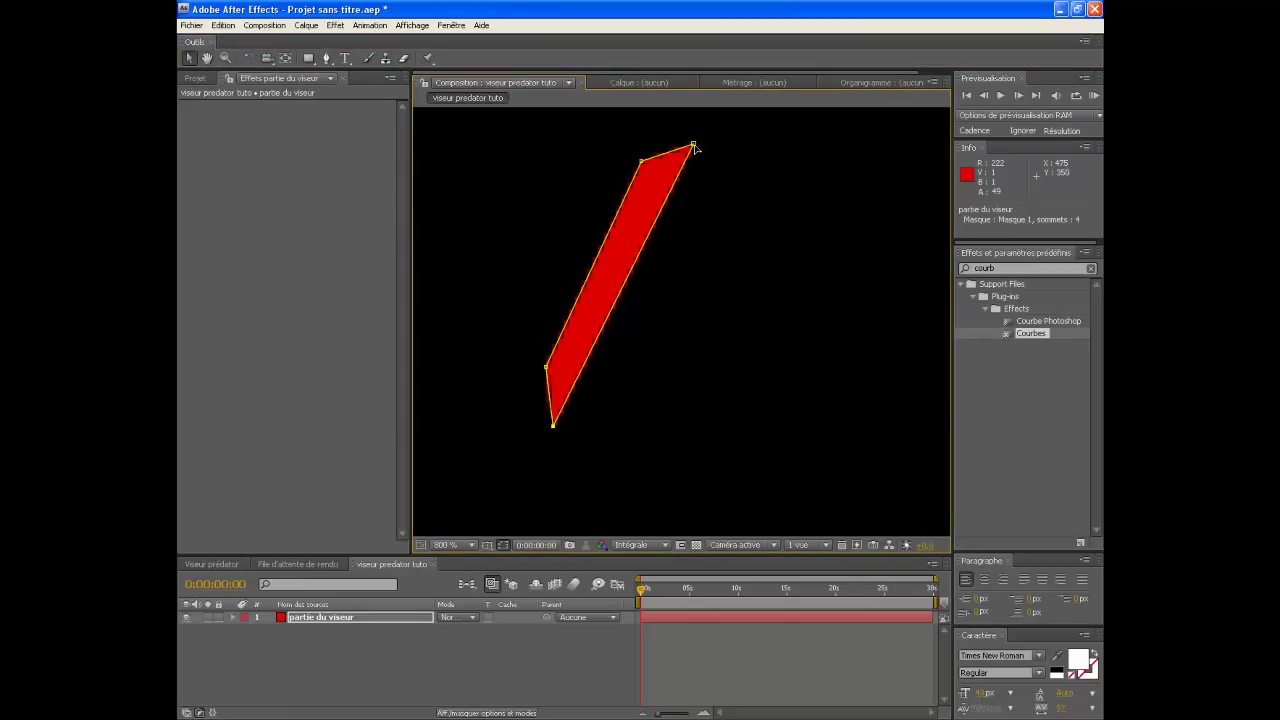
pyautogui.moveTo(694, 146); pyautogui.dragTo(690, 150)
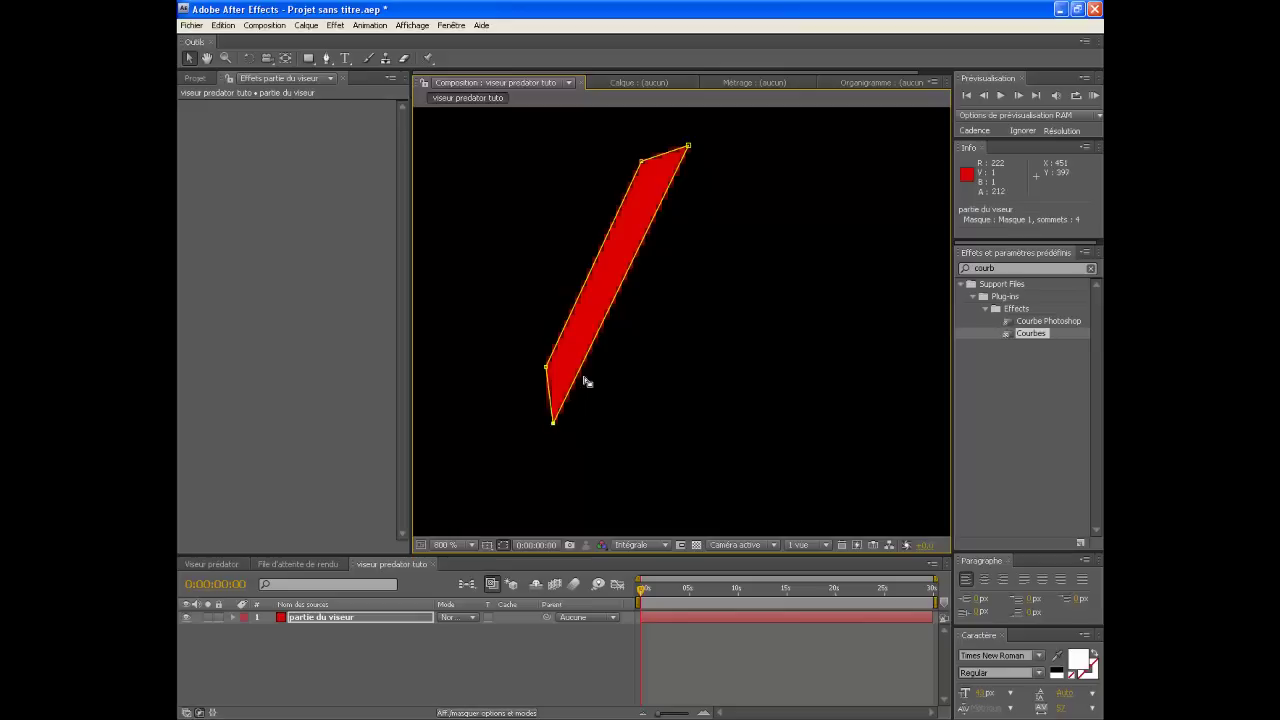
pyautogui.click(688, 148)
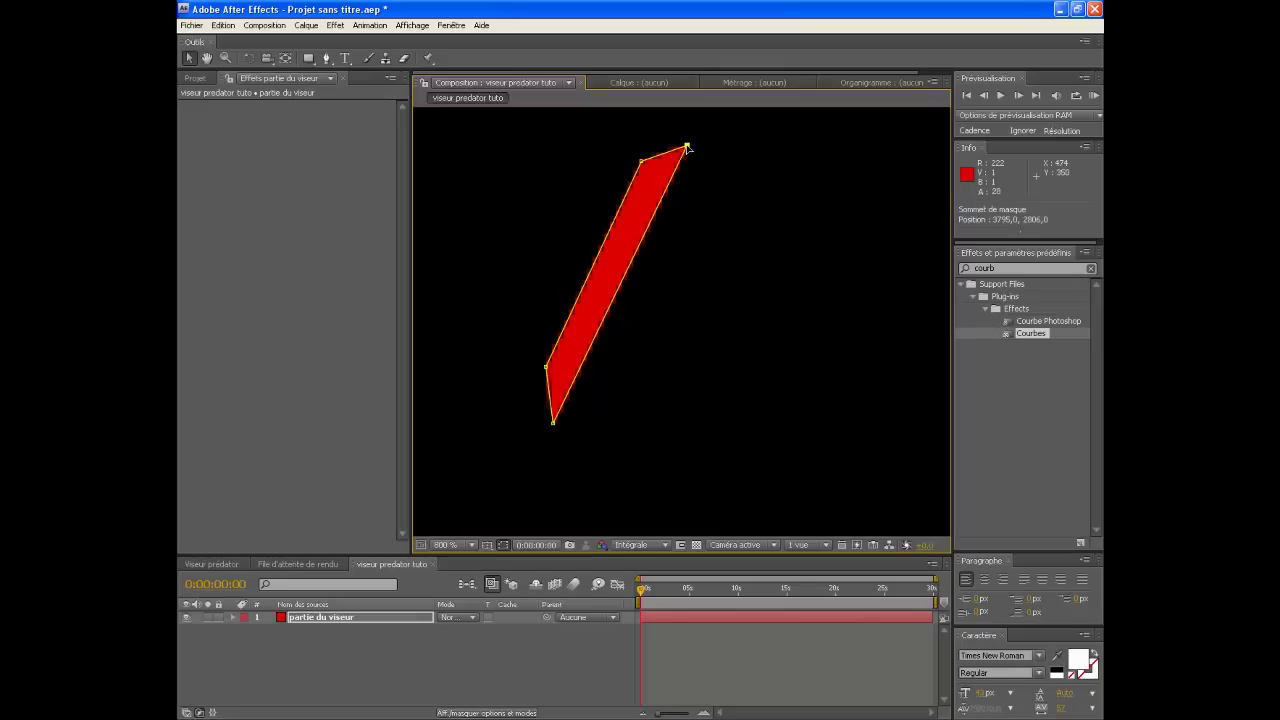
pyautogui.click(685, 317)
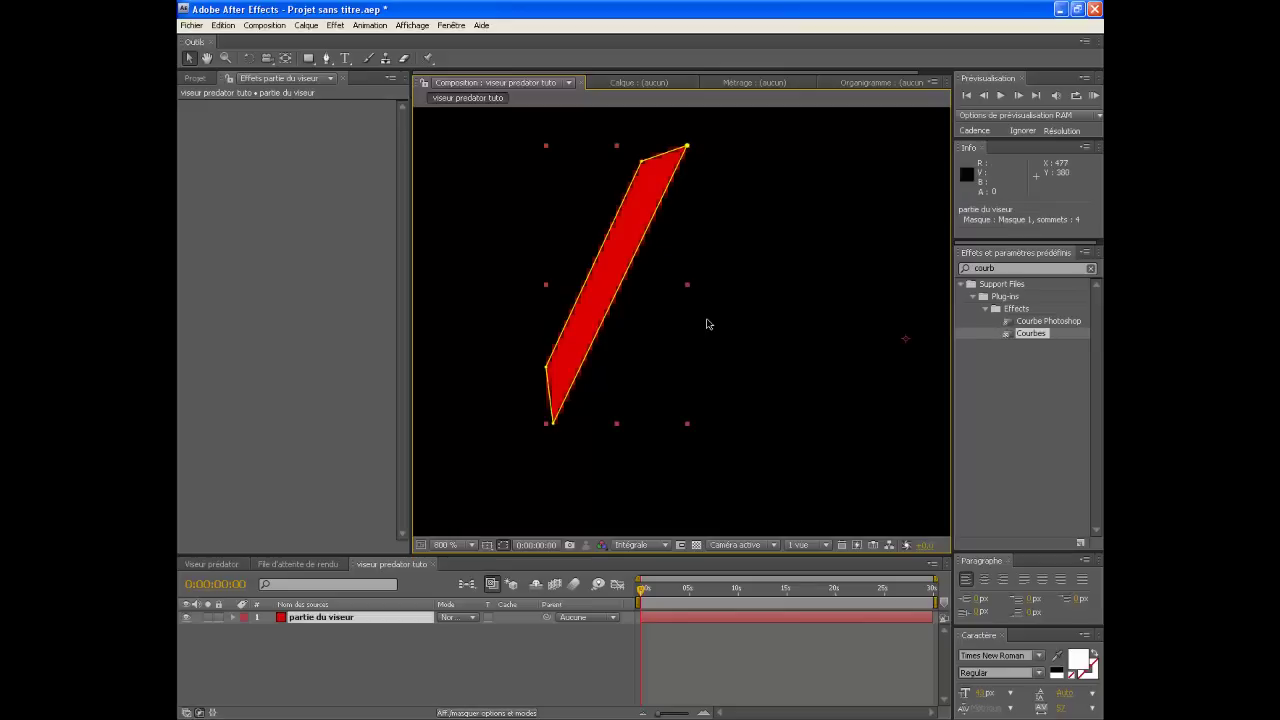
# Step: Duplicate the "partie du viseur" layer and rename the copy "partie du viseur 2"
pyautogui.click(352, 617)
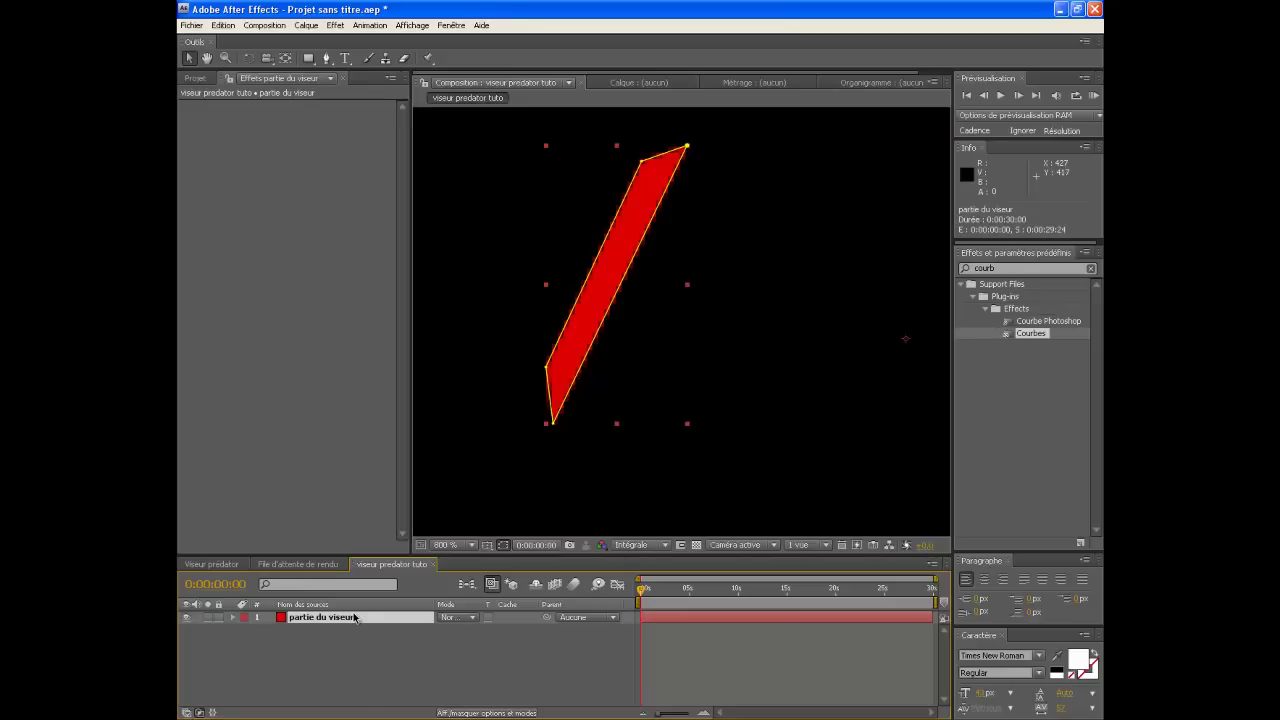
pyautogui.hotkey('ctrl', 'd')
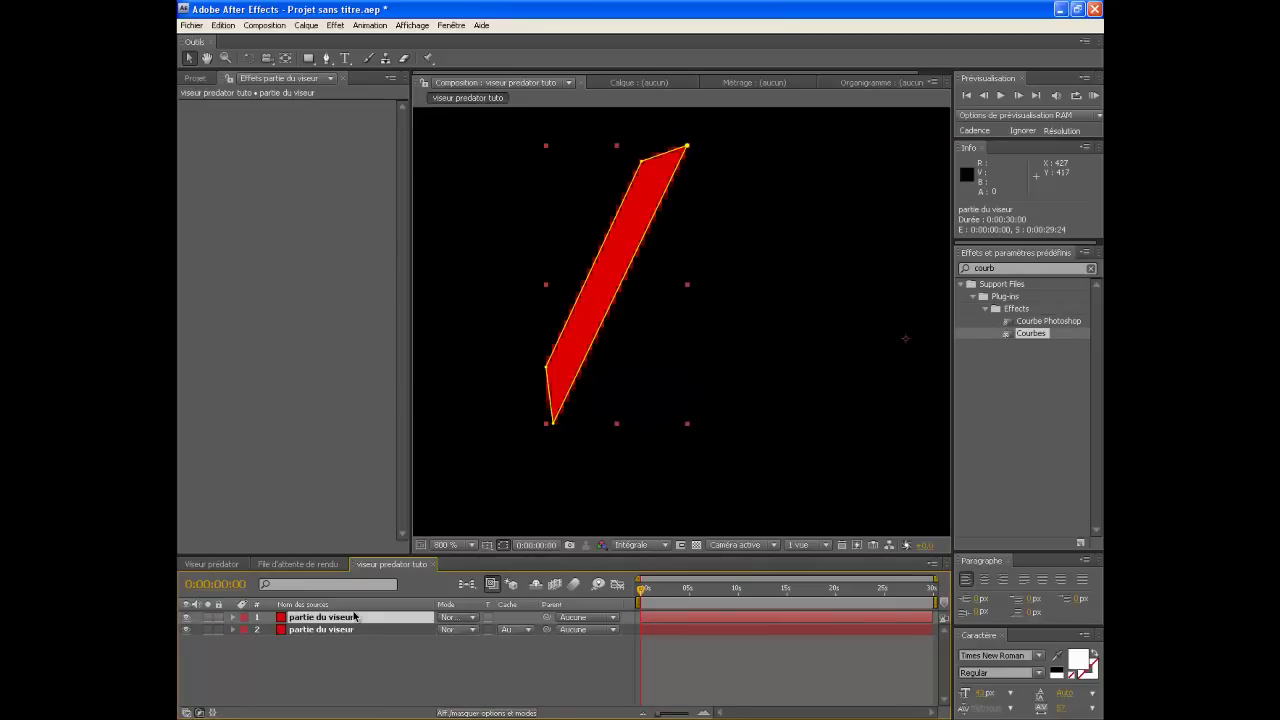
pyautogui.click(225, 26)
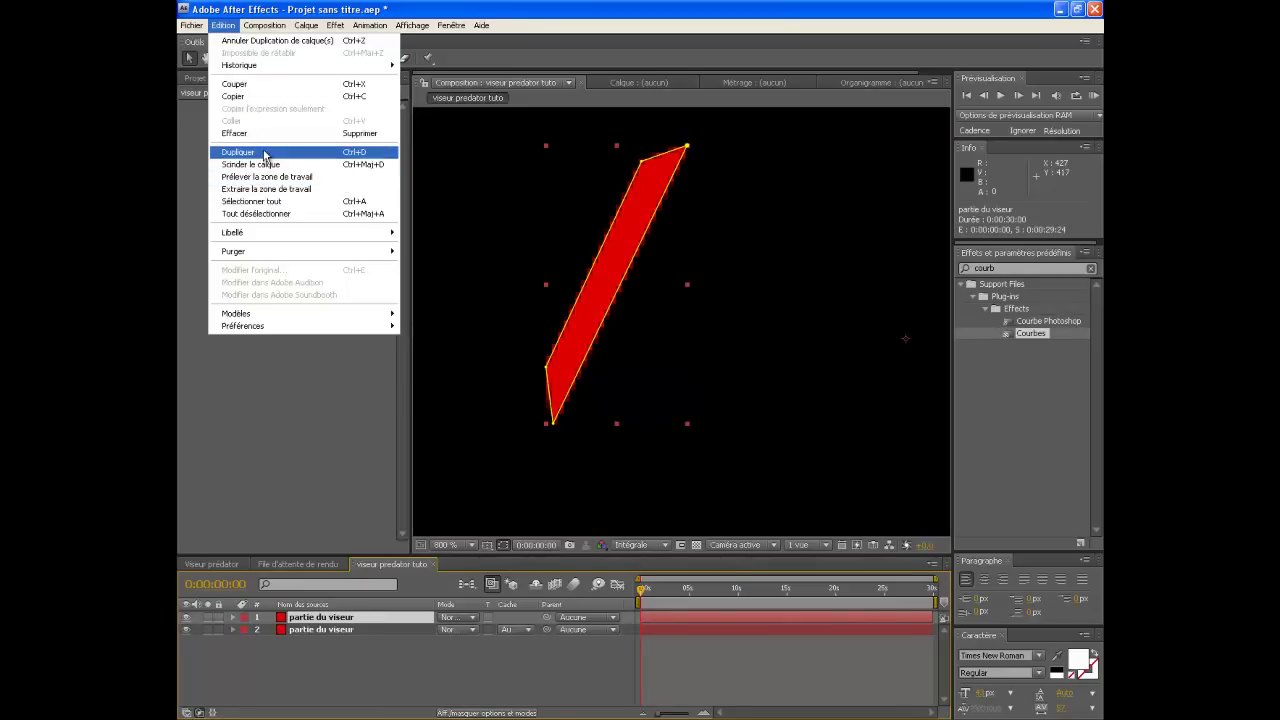
pyautogui.click(246, 418)
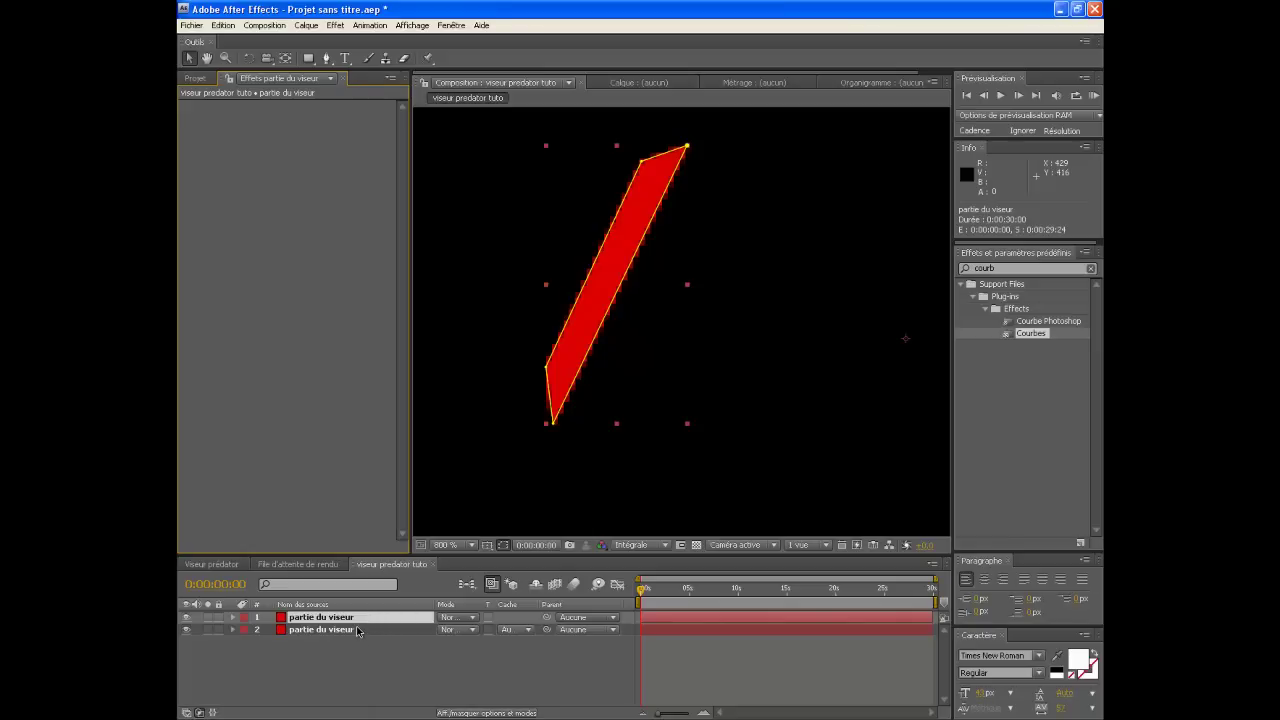
pyautogui.press('Return')
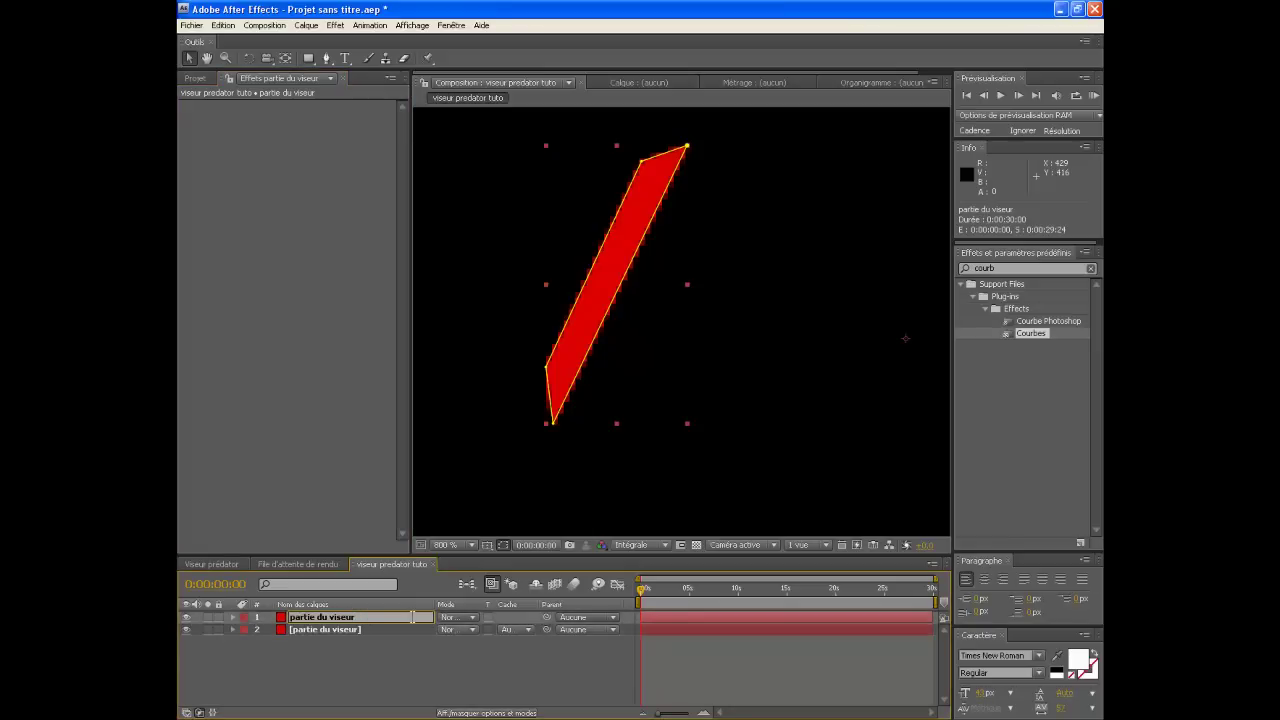
pyautogui.write('2')
pyautogui.press('Return')
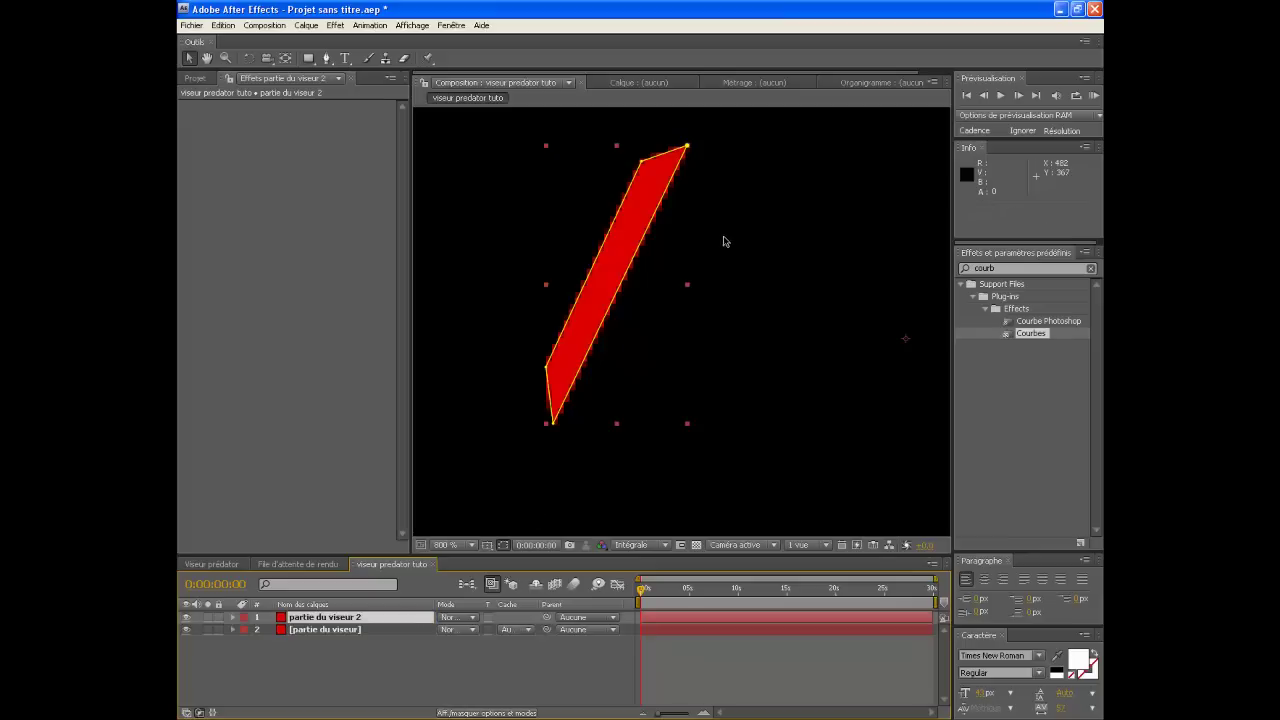
# Step: Make both "partie du viseur" and "partie du viseur 2" 3D layers
pyautogui.click(371, 617)
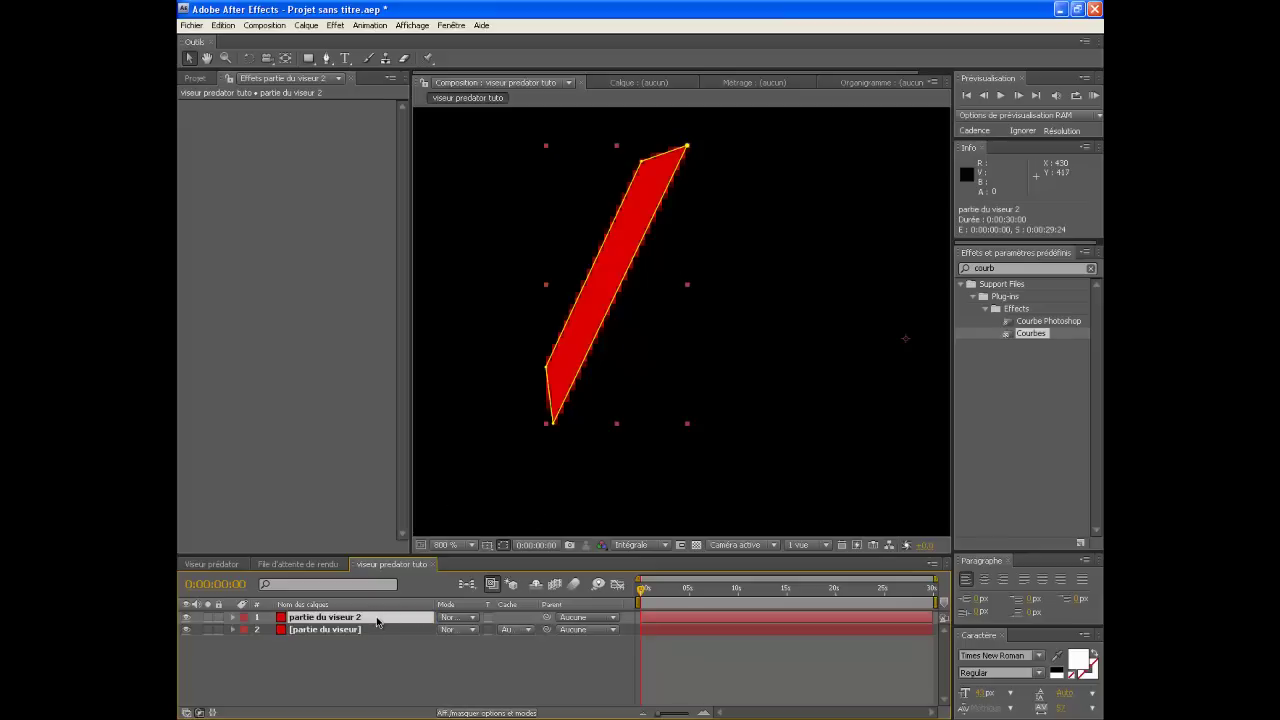
pyautogui.click(185, 713)
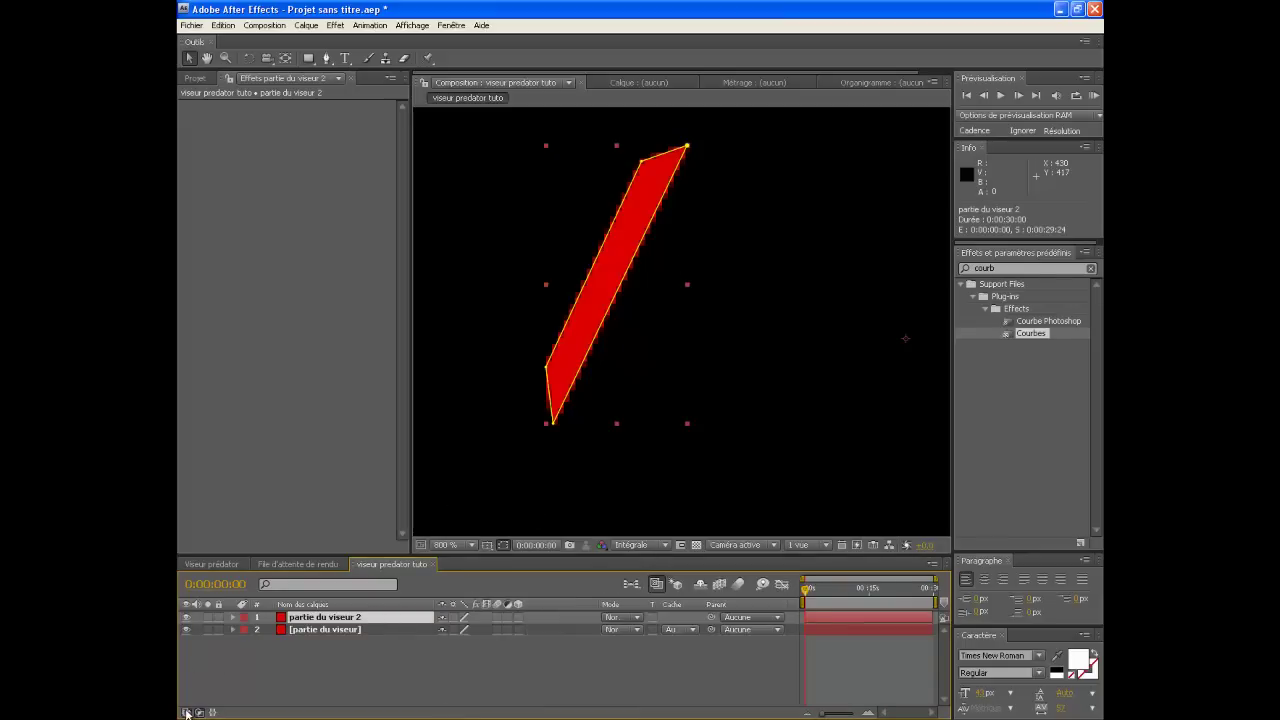
pyautogui.click(517, 629)
pyautogui.click(517, 617)
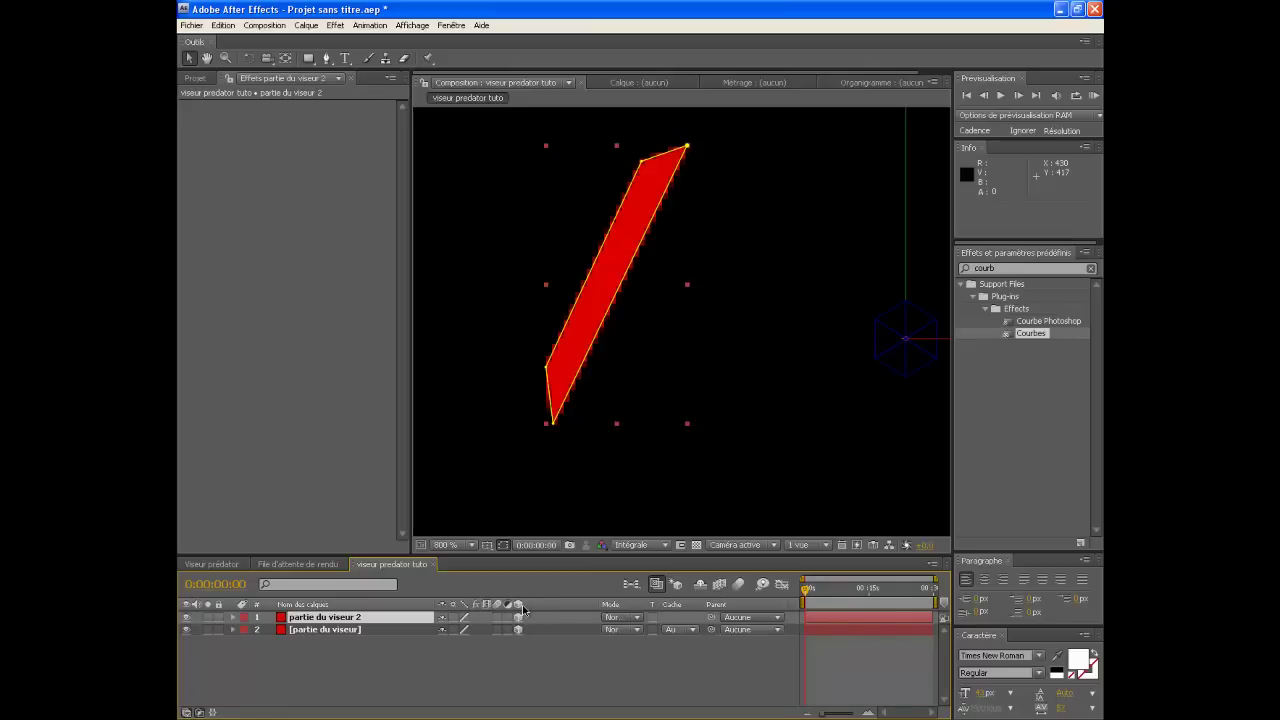
pyautogui.click(186, 713)
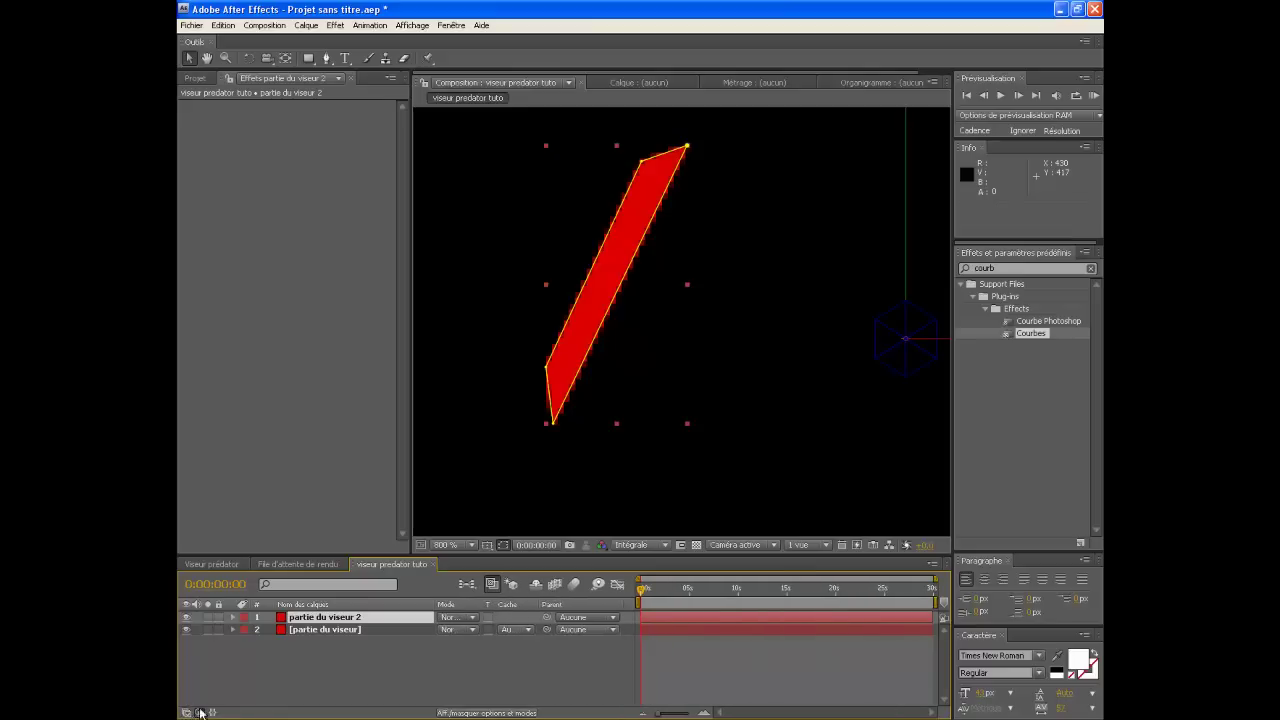
# Step: Set the Y rotation of the "partie du viseur 2" layer to 180° to mirror the slanted bar
pyautogui.click(376, 618)
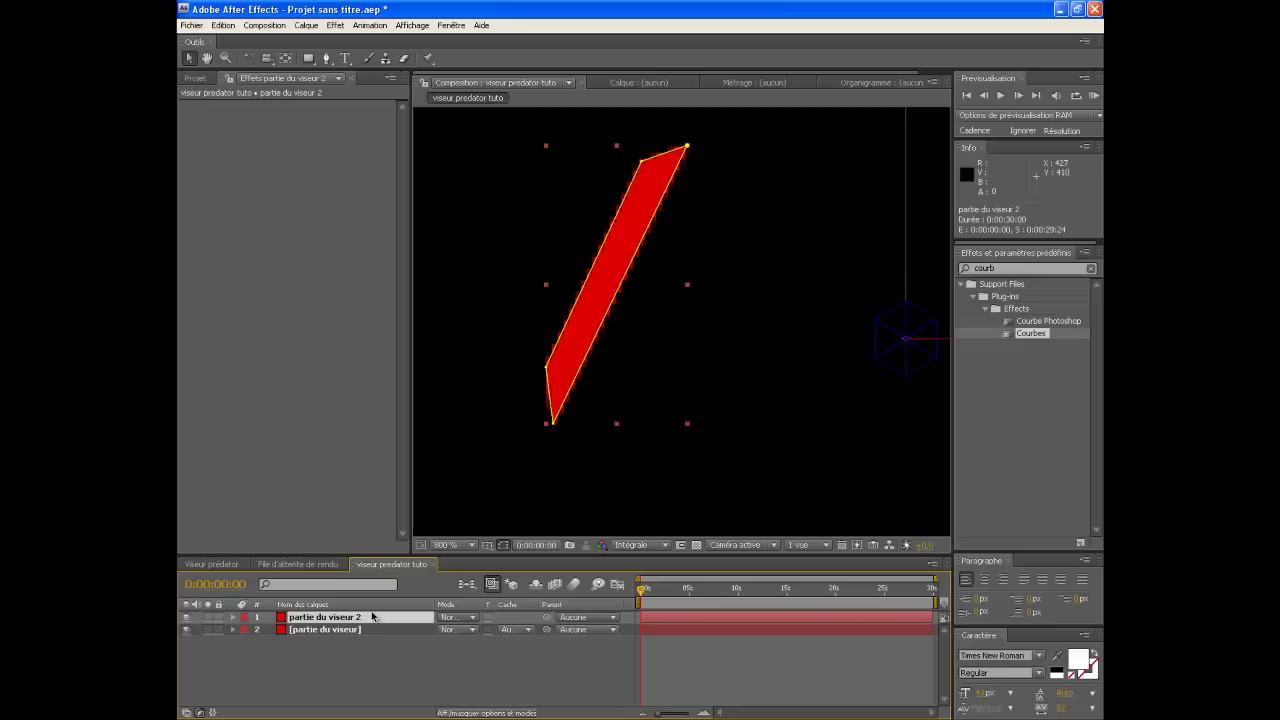
pyautogui.press('r')
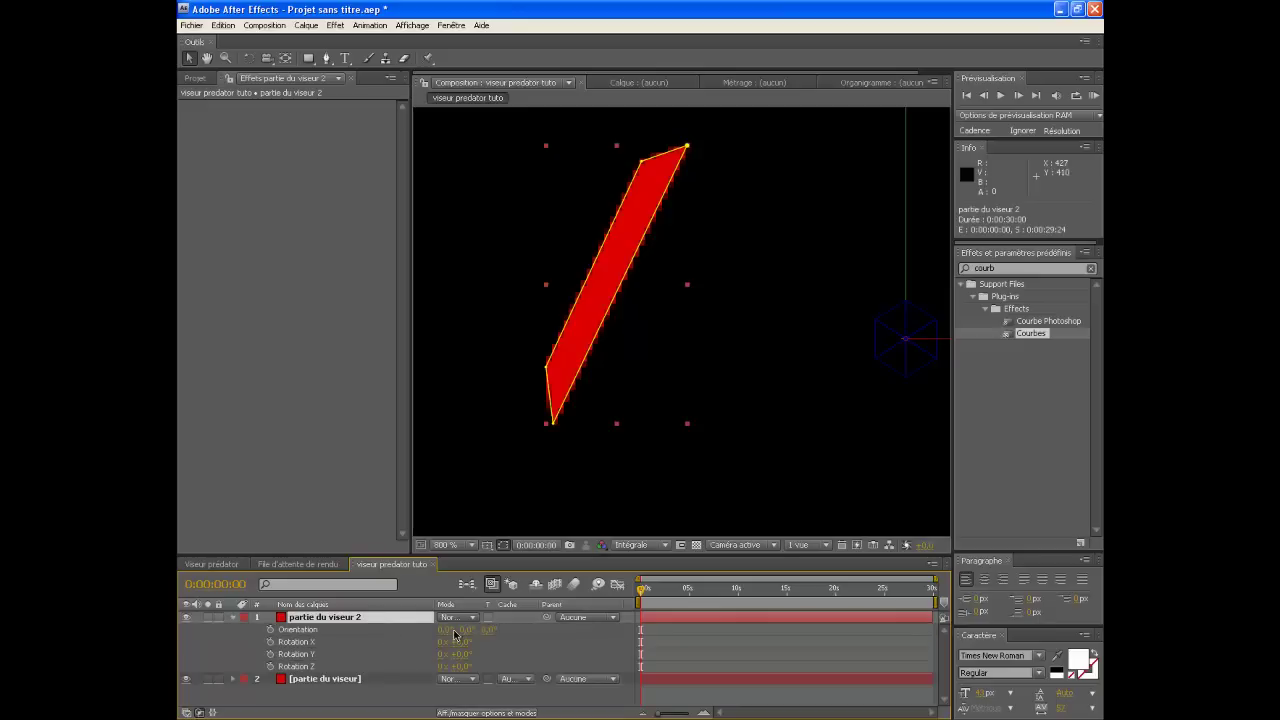
pyautogui.click(235, 617)
pyautogui.click(236, 617)
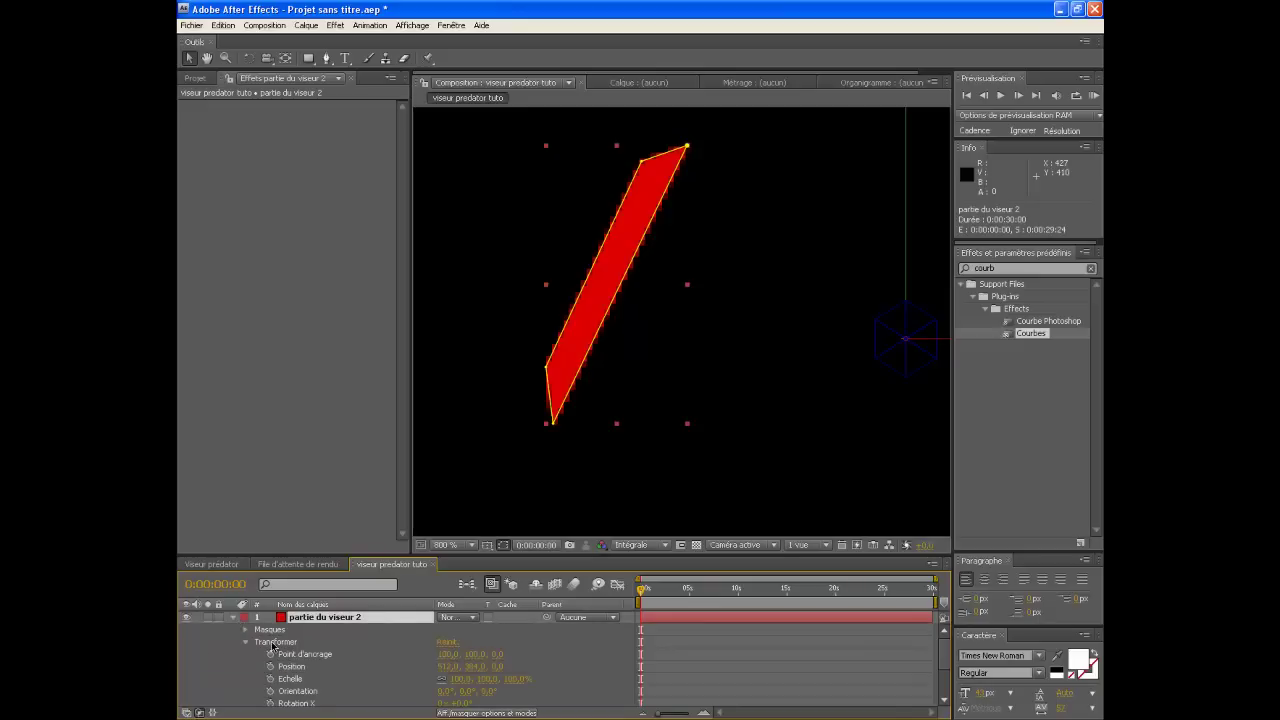
pyautogui.scroll(-2, 277, 640)
pyautogui.scroll(2, 310, 632)
pyautogui.press('r')
pyautogui.click(458, 654)
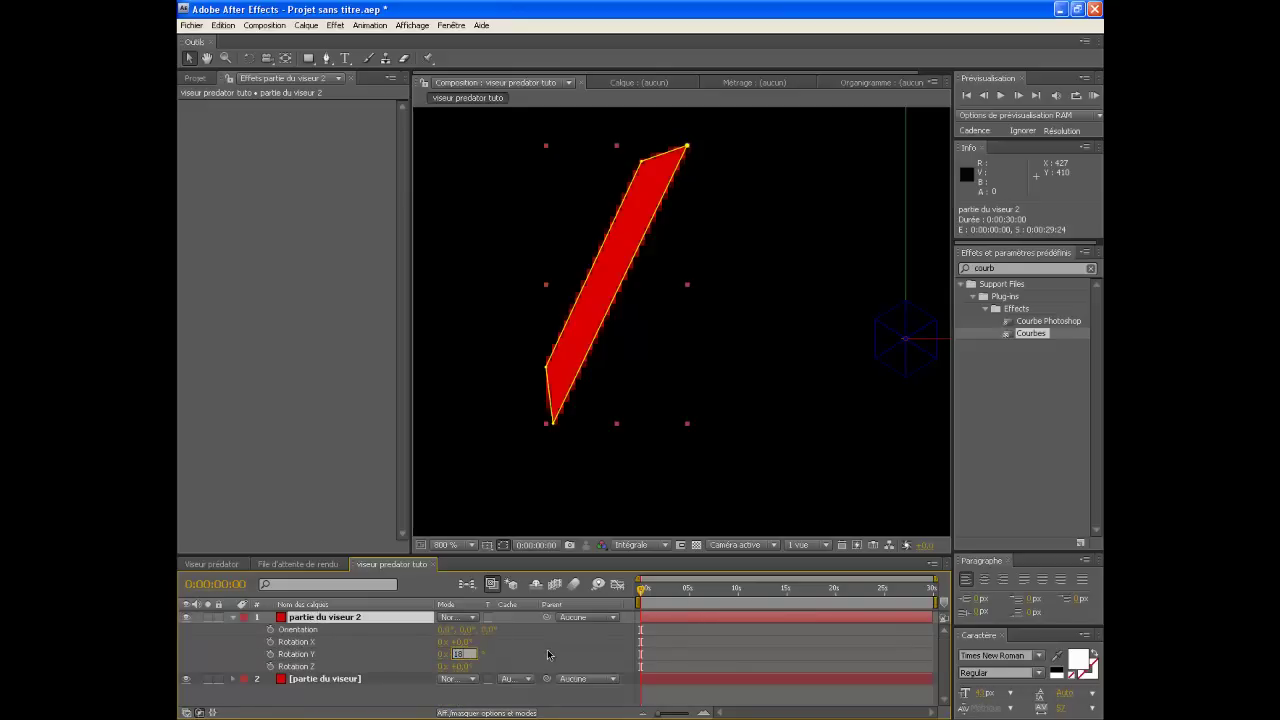
pyautogui.press('Return')
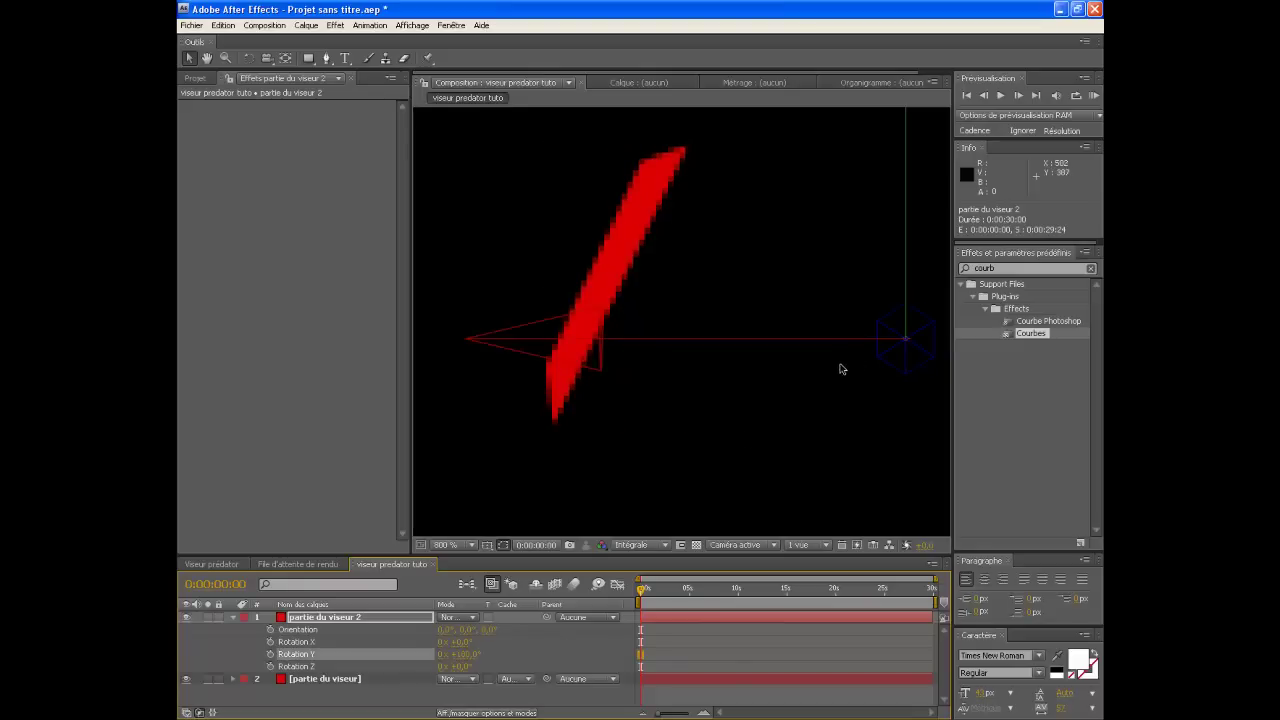
# Step: Move the mirrored bar closer to the original and set its Y position to 384 so both bars sit level
pyautogui.press(',')
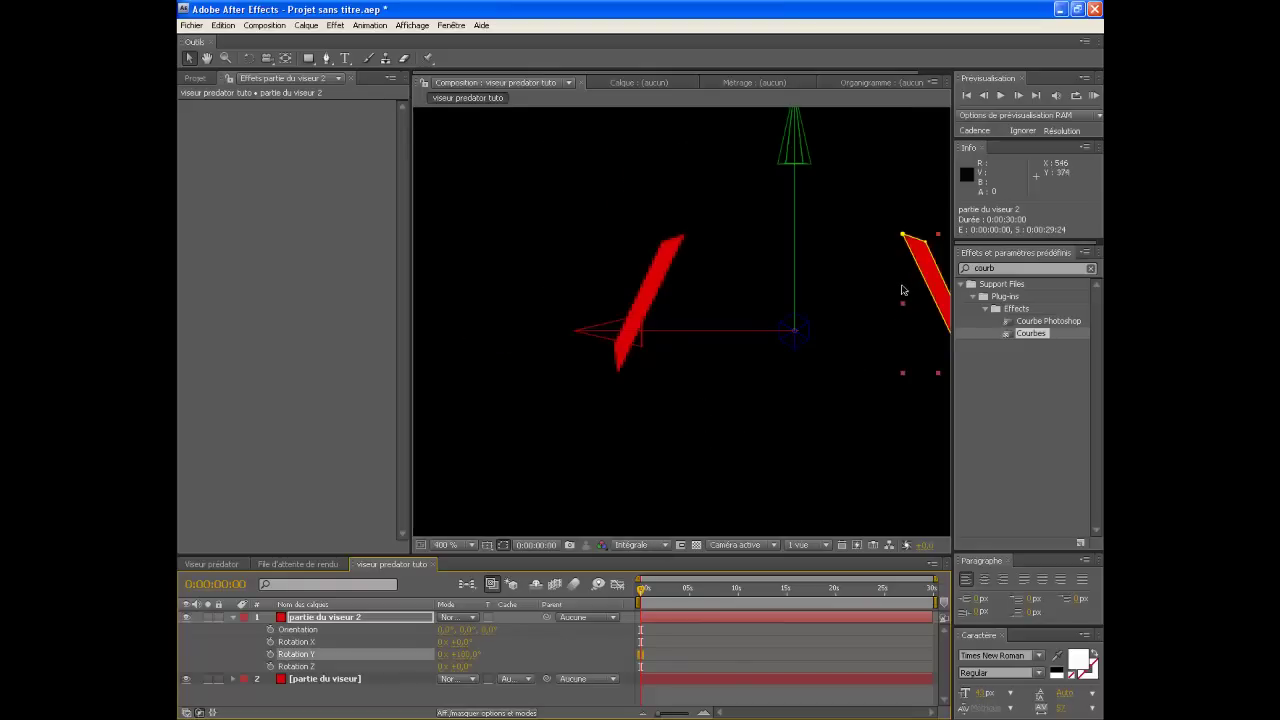
pyautogui.moveTo(935, 267); pyautogui.dragTo(726, 274)
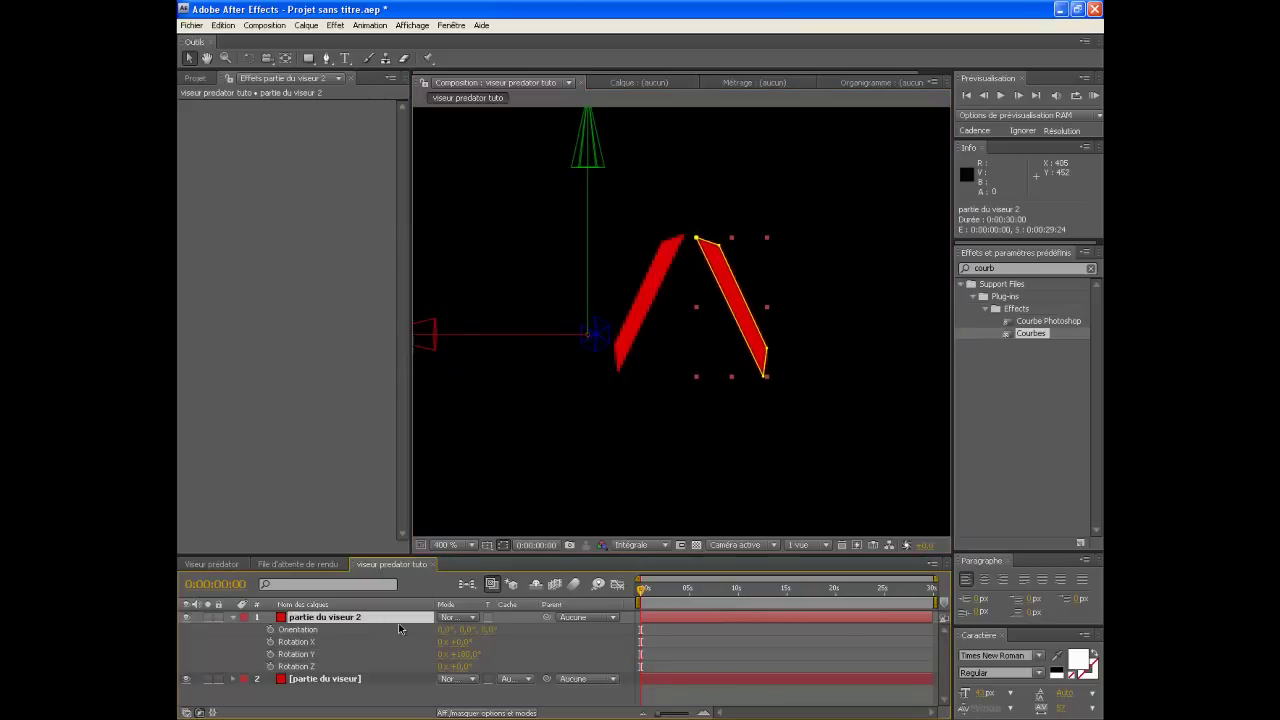
pyautogui.press('p')
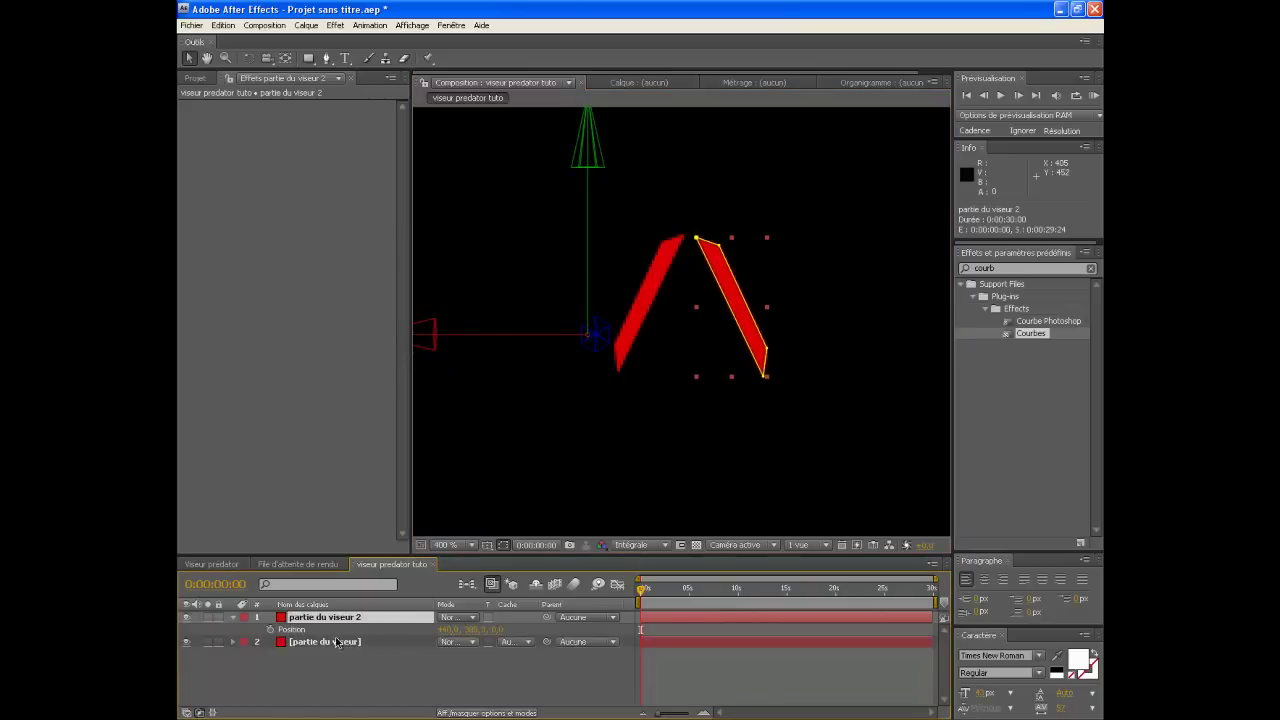
pyautogui.click(320, 652)
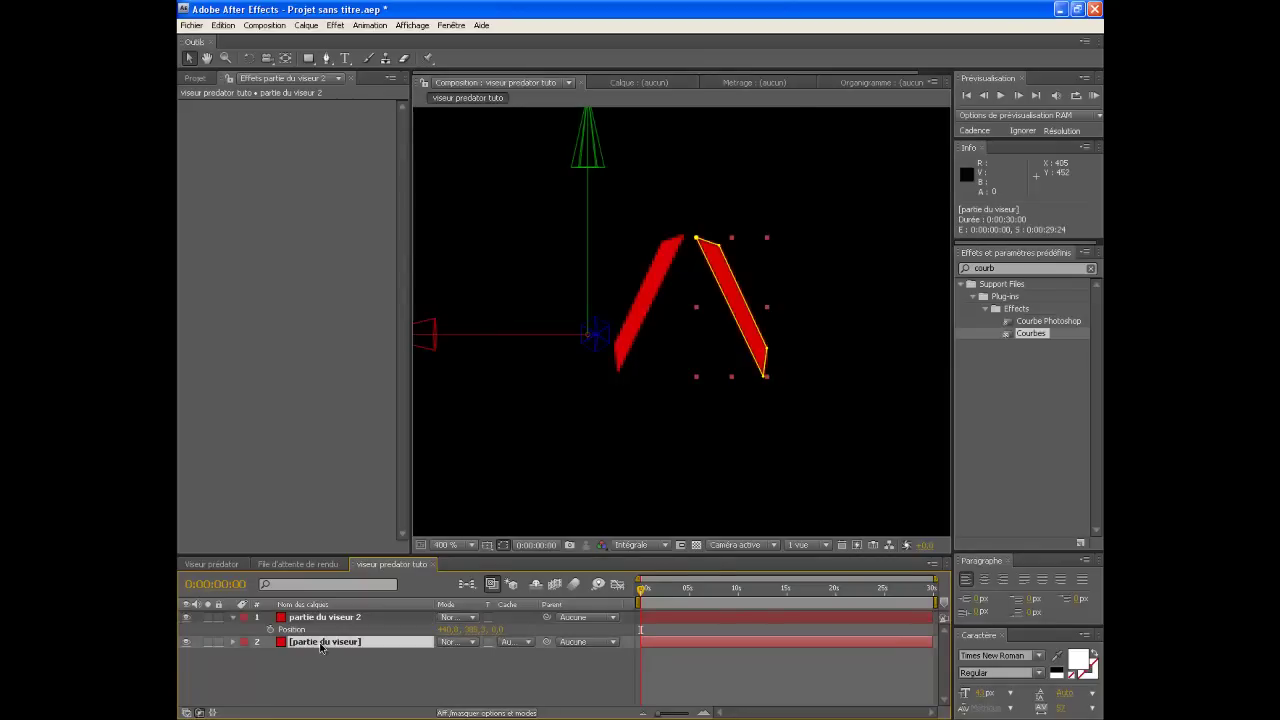
pyautogui.press('p')
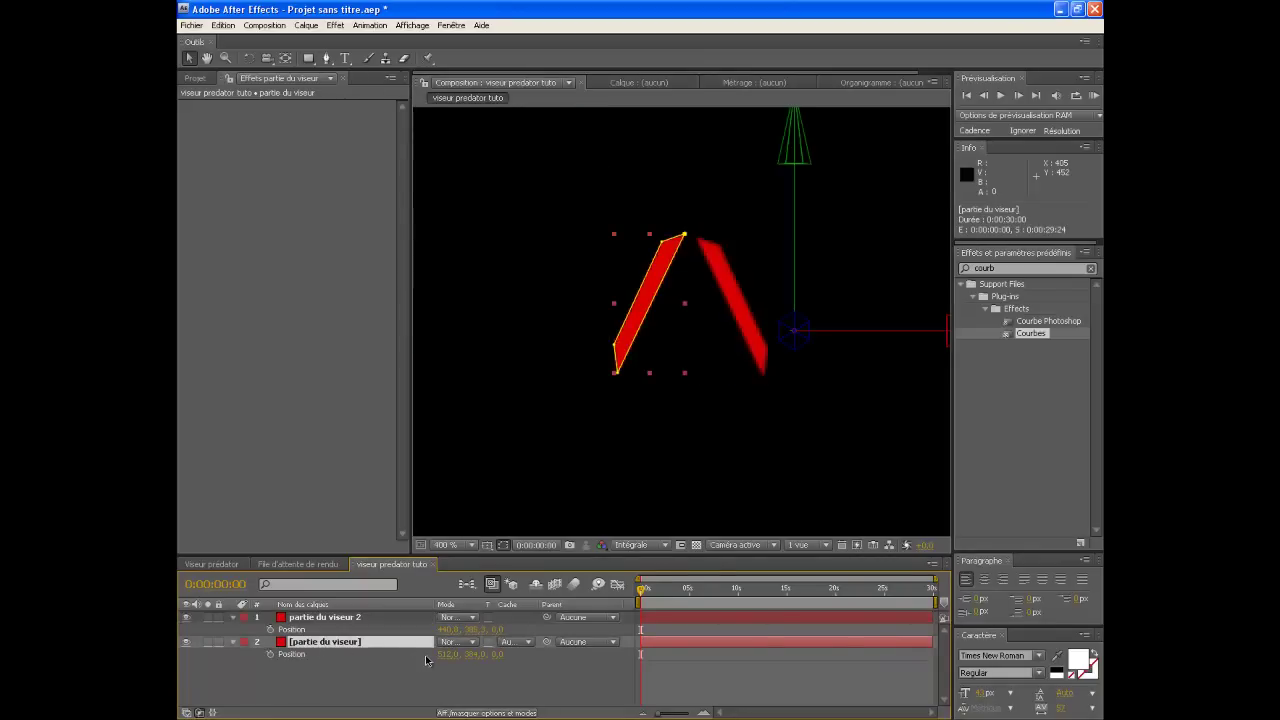
pyautogui.click(478, 629)
pyautogui.press('Return')
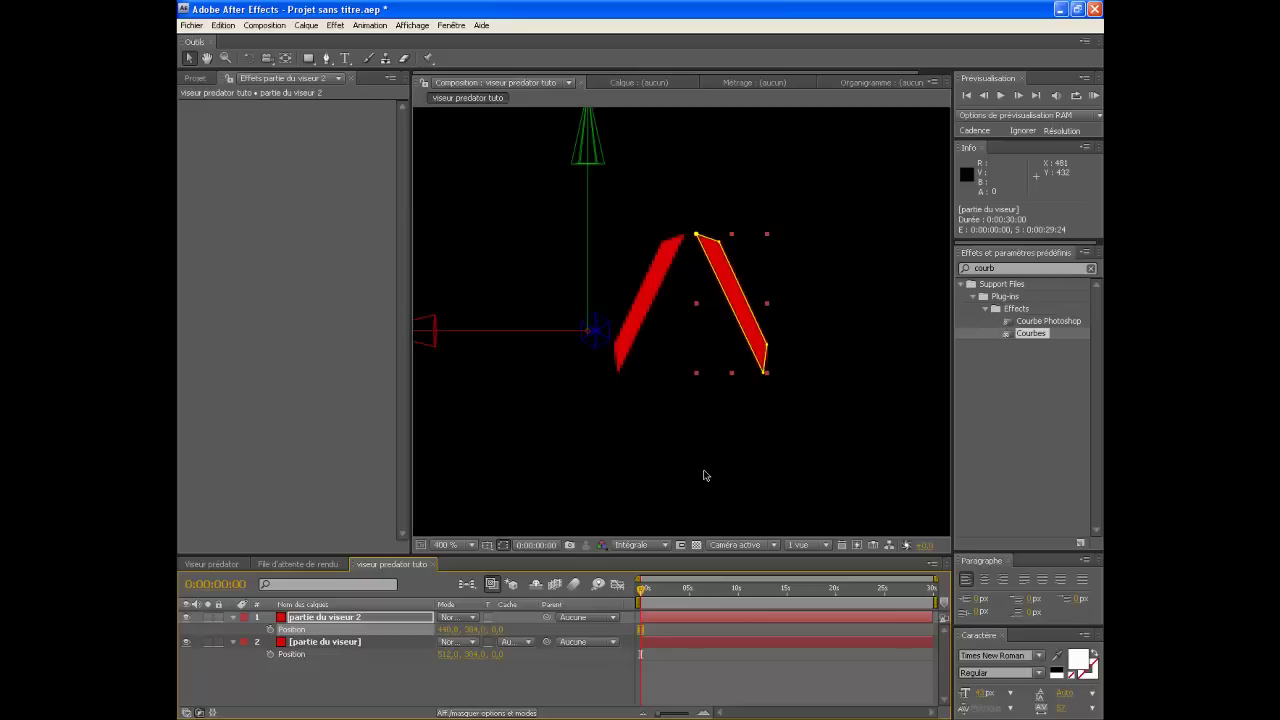
pyautogui.press(',')
pyautogui.press('.')
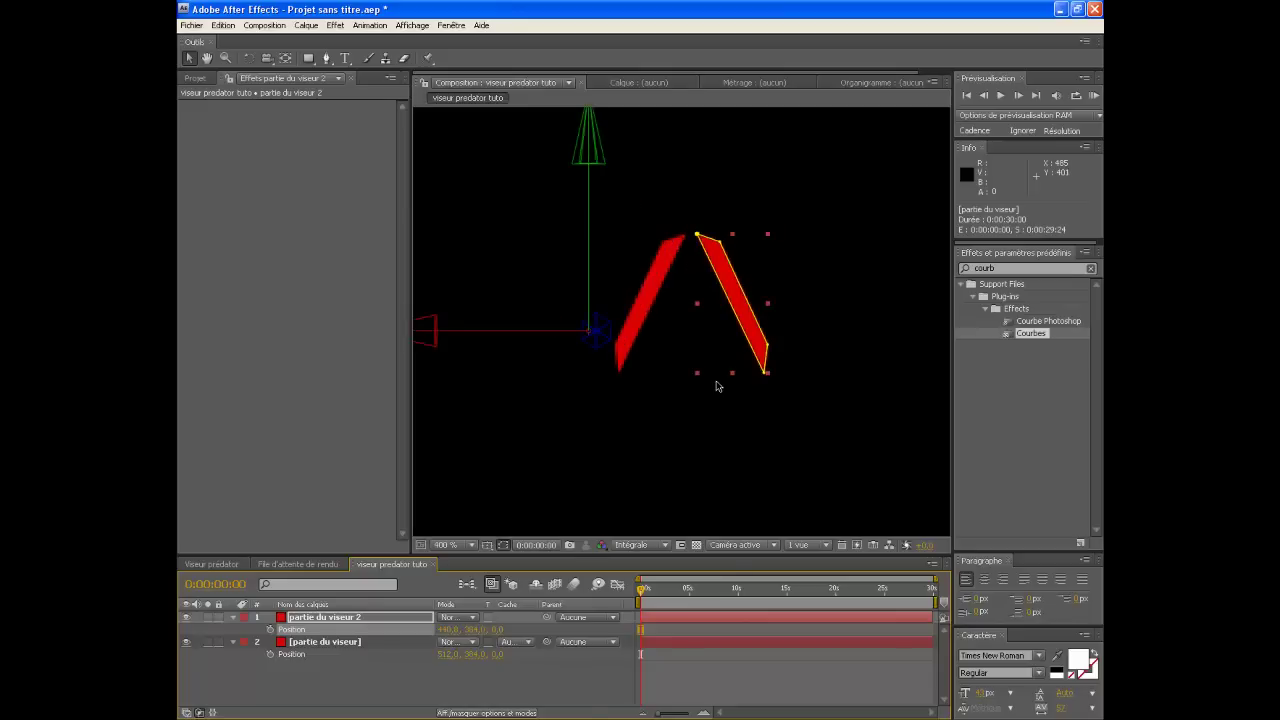
# Step: Duplicate the "partie du viseur 2" layer and rotate the copy around Z until its bar lies nearly horizontal
pyautogui.click(338, 624)
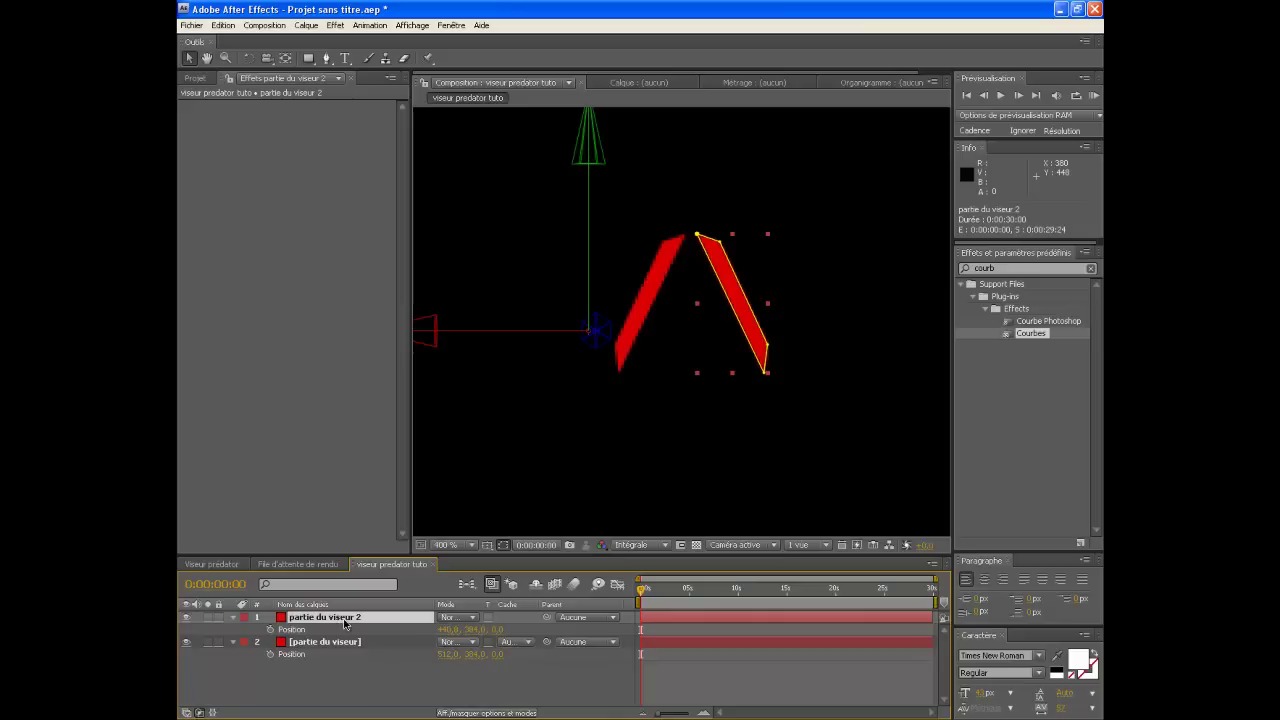
pyautogui.hotkey('ctrl', 'd')
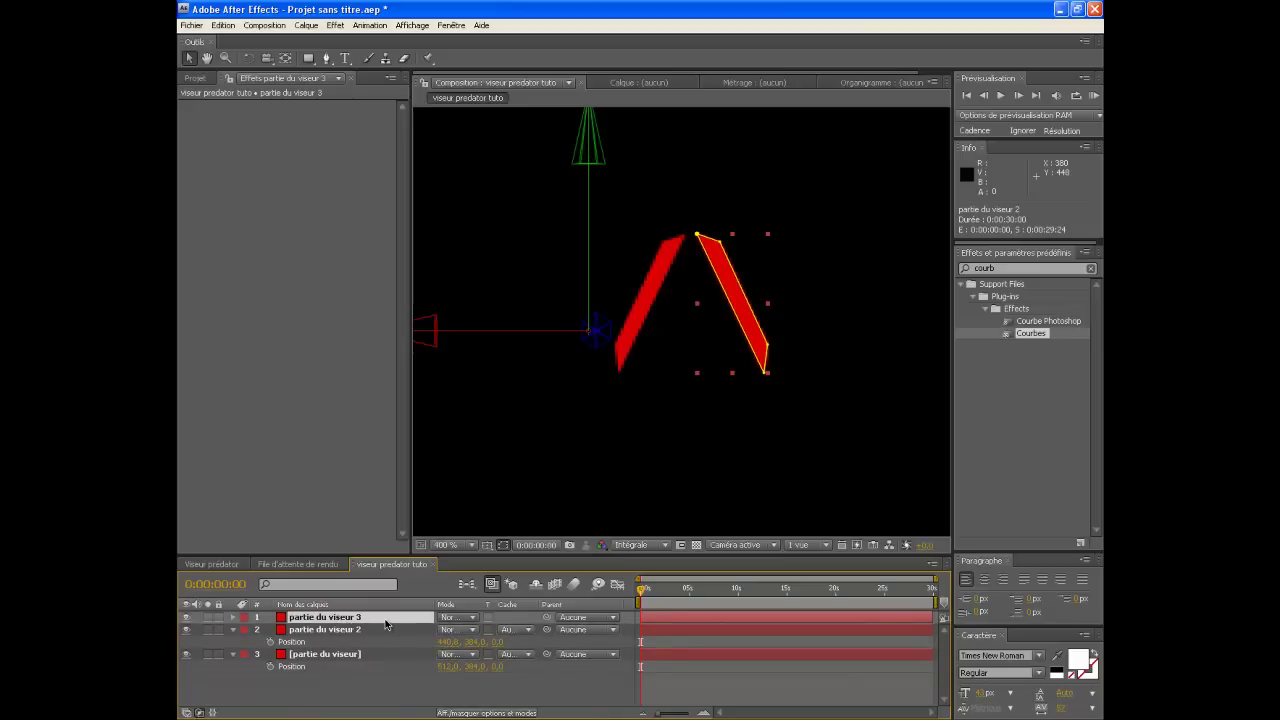
pyautogui.press('r')
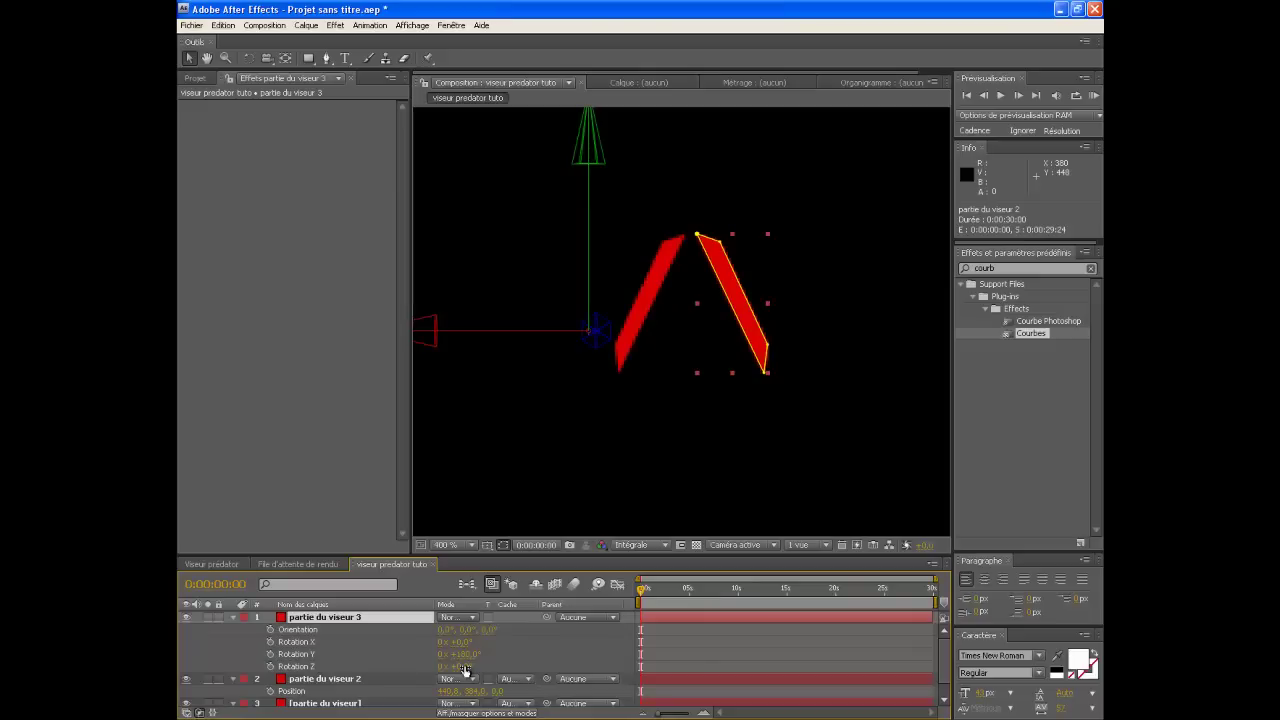
pyautogui.moveTo(465, 670); pyautogui.dragTo(583, 610)
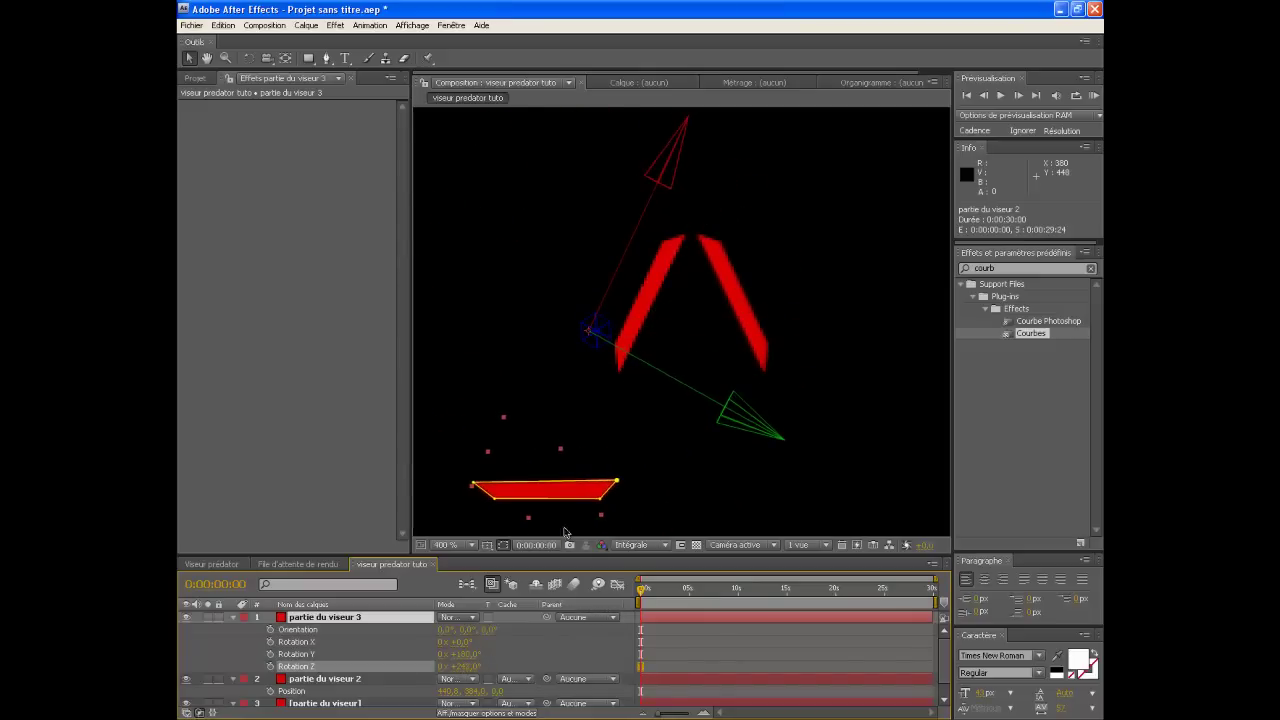
# Step: Place the horizontal bar beneath the two slanted bars at about 490.5, 348.8, with Z rotation about 243° and the grid displayed
pyautogui.moveTo(557, 497); pyautogui.dragTo(699, 401)
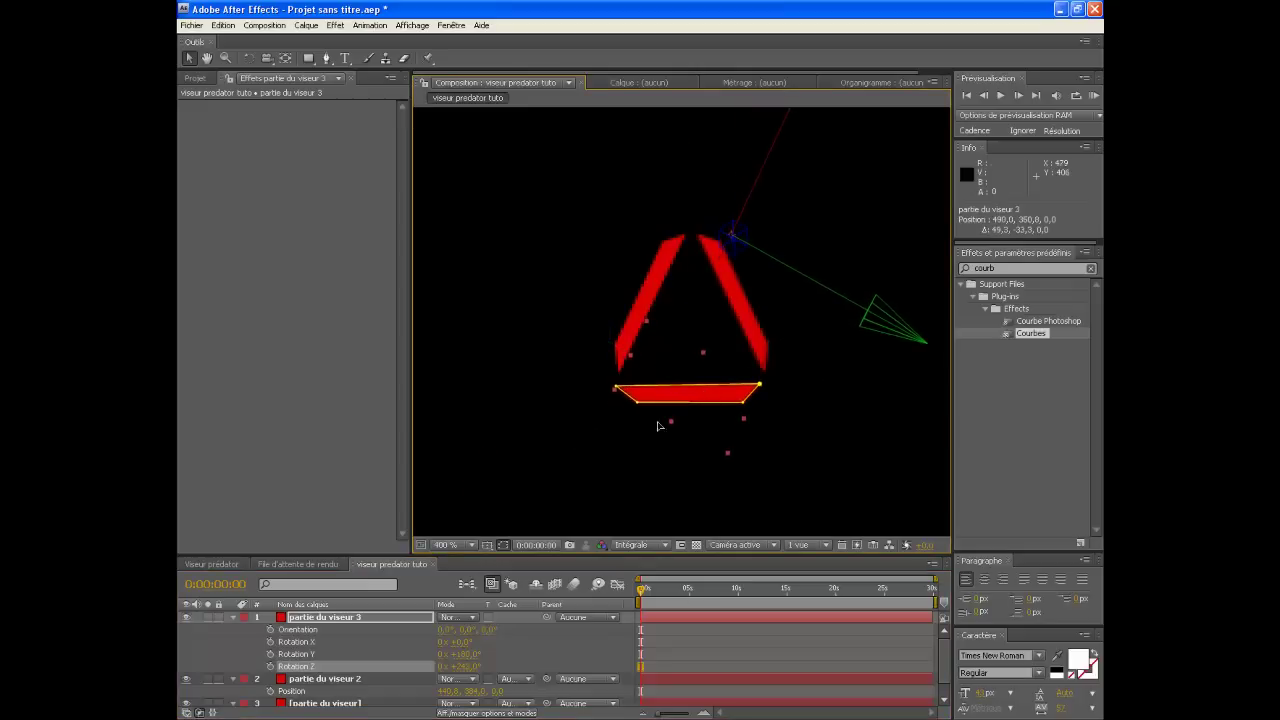
pyautogui.moveTo(467, 664); pyautogui.dragTo(470, 664)
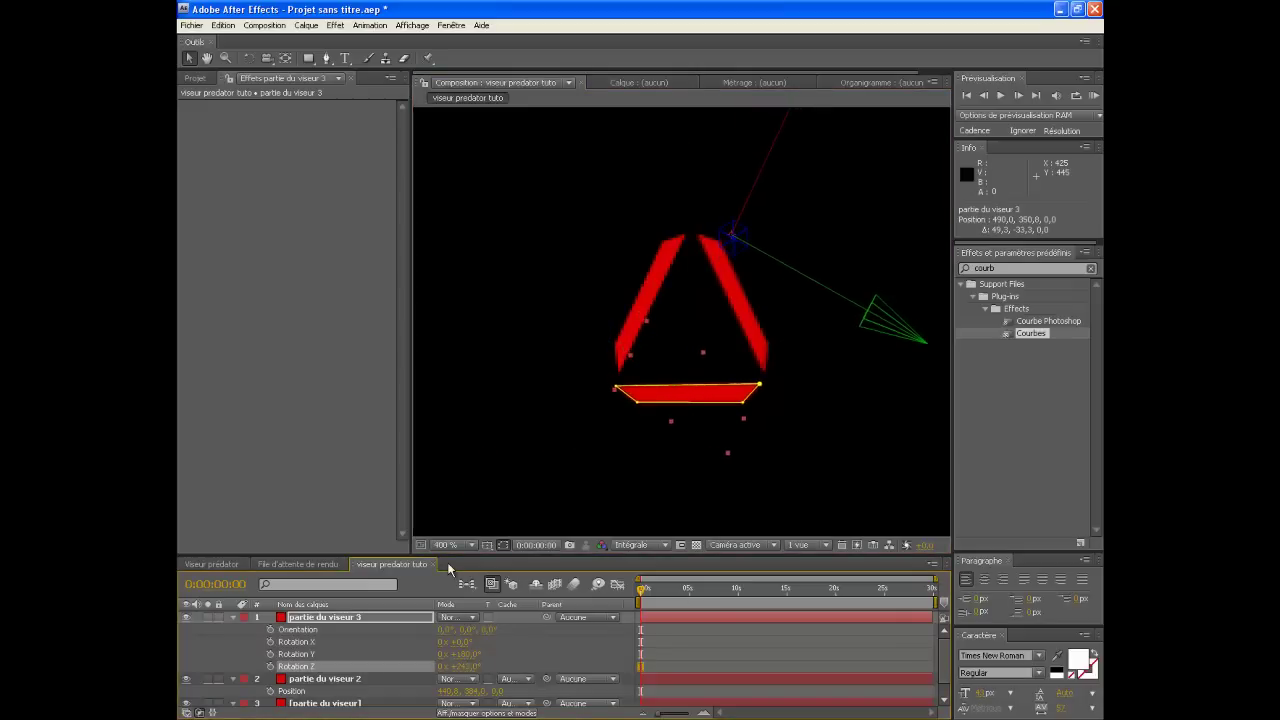
pyautogui.click(487, 545)
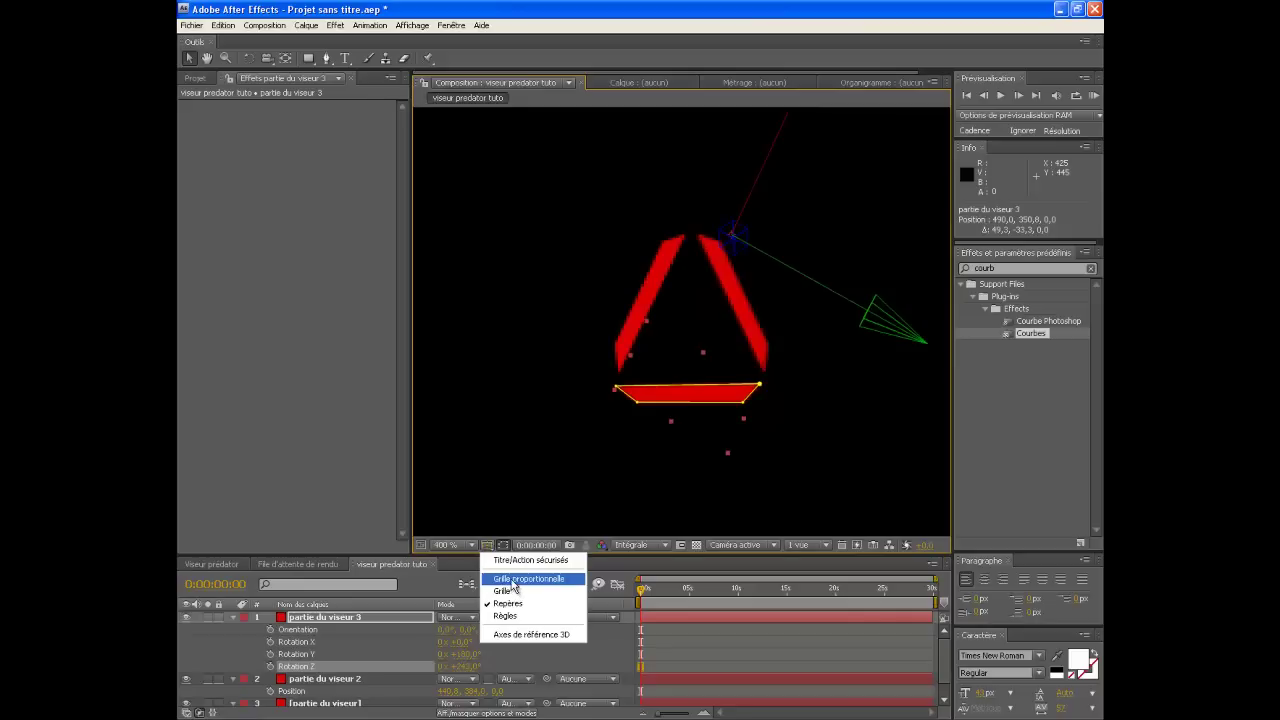
pyautogui.click(510, 591)
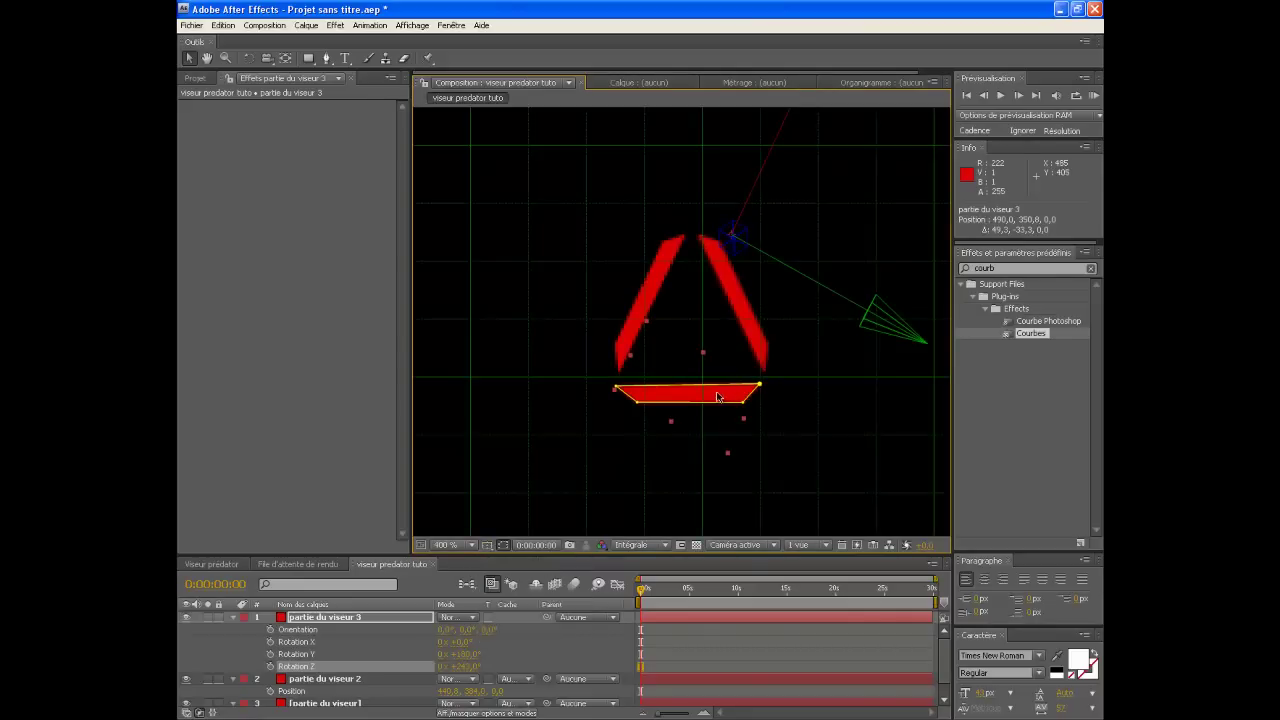
pyautogui.moveTo(718, 393); pyautogui.dragTo(717, 395)
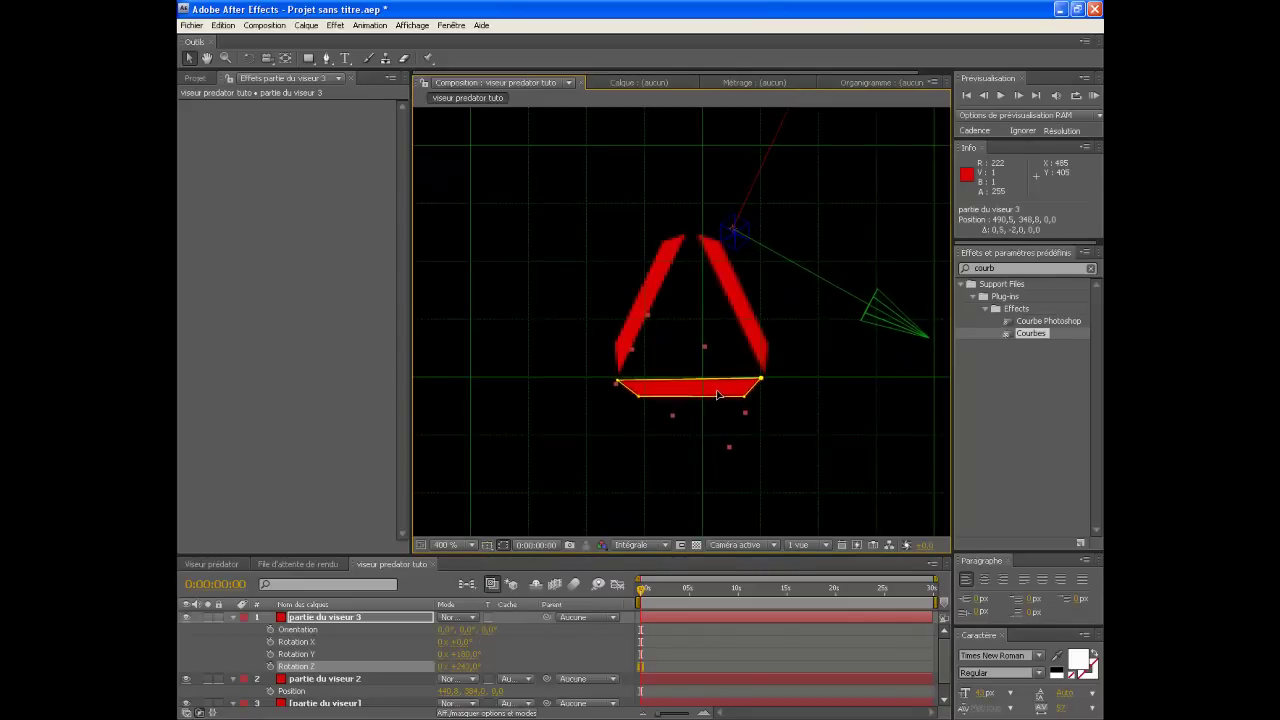
pyautogui.click(718, 395)
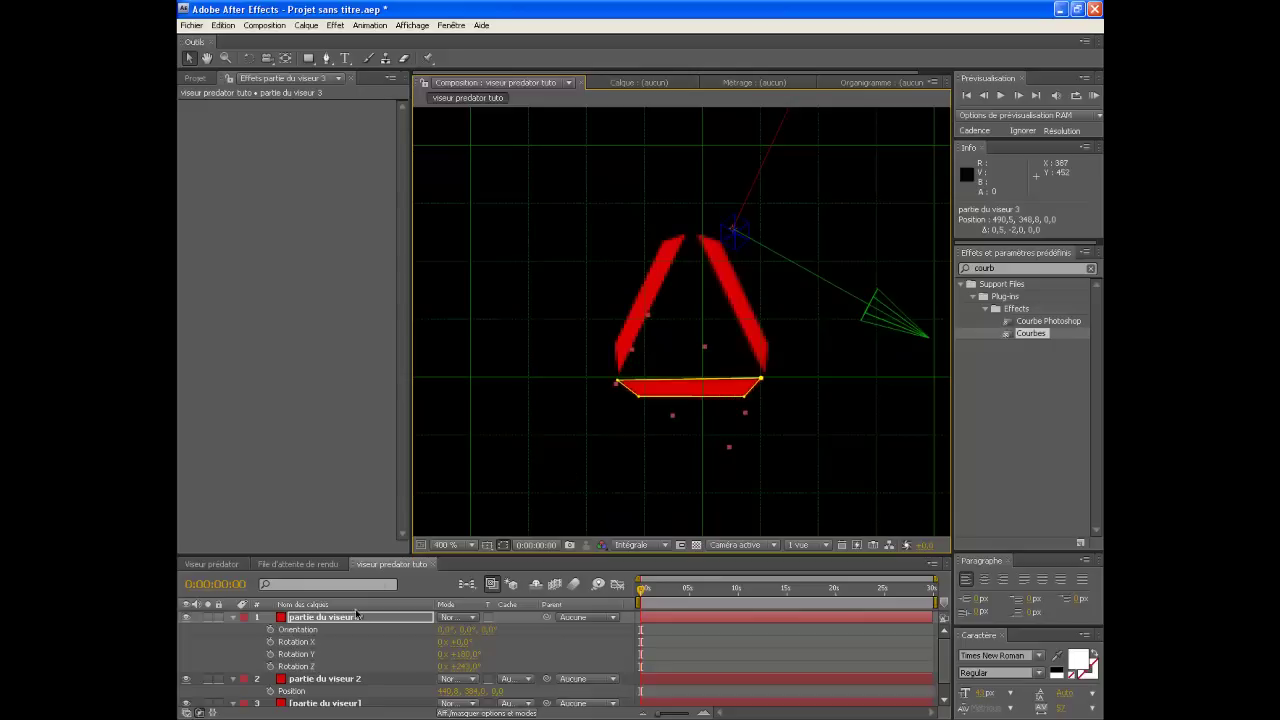
# Step: Adjust the upper-left and both lower mask points of the horizontal bar so its long edges run straight
pyautogui.click(618, 383)
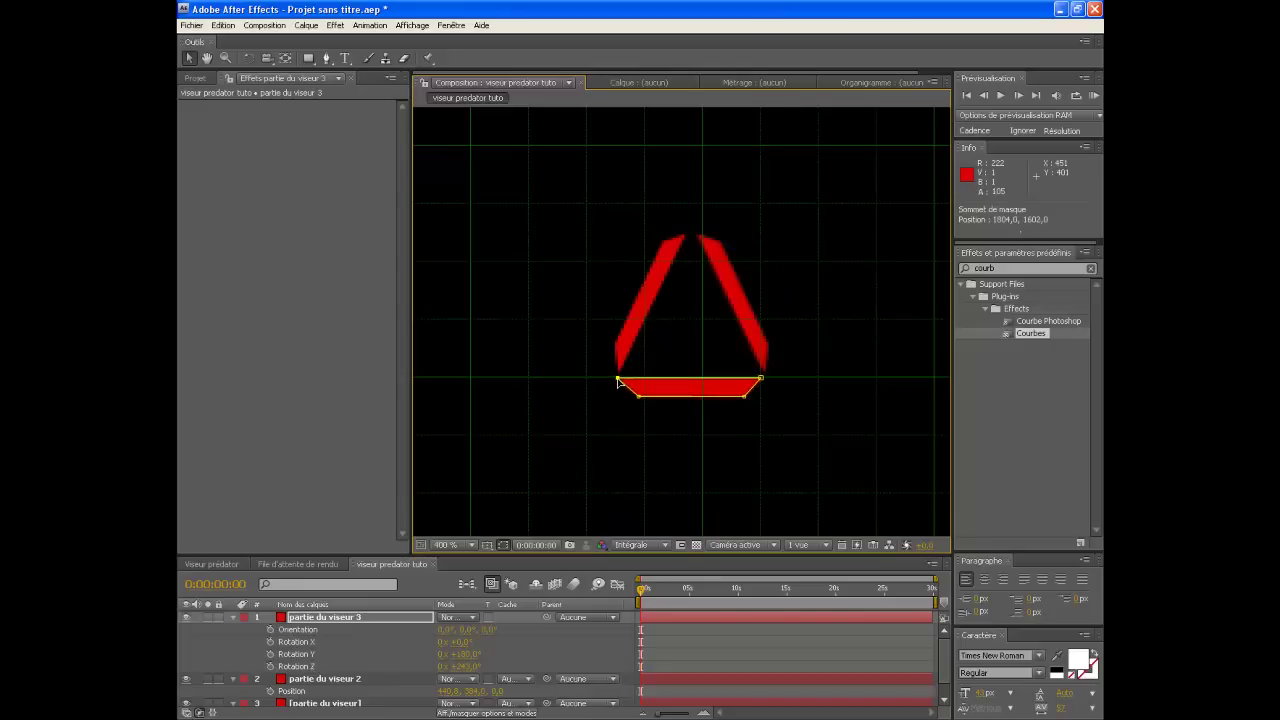
pyautogui.click(640, 397)
pyautogui.press('Down')
pyautogui.press('Down')
pyautogui.click(690, 397)
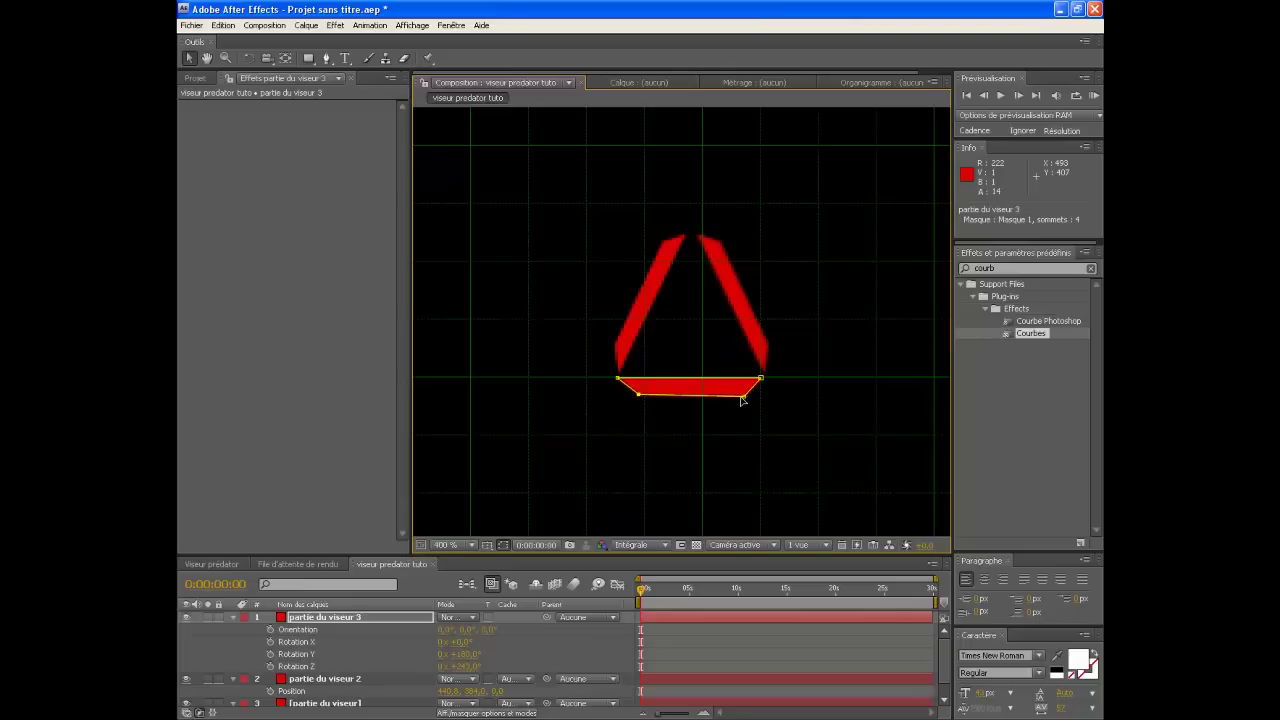
pyautogui.click(742, 398)
pyautogui.press('Down')
# Step: Hide the grid and the layer controls in the composition view to check the triangle without overlays
pyautogui.click(492, 548)
pyautogui.click(530, 596)
pyautogui.press('.')
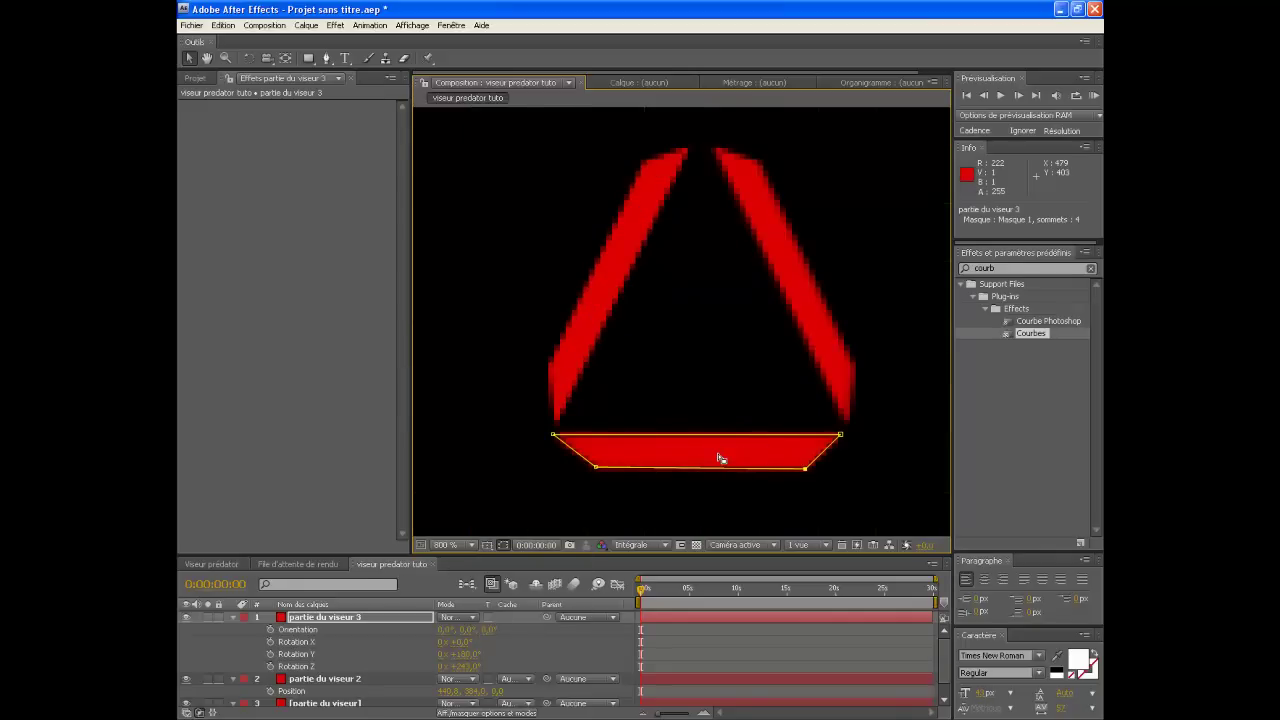
pyautogui.hotkey('ctrl', 'shift', 'h')
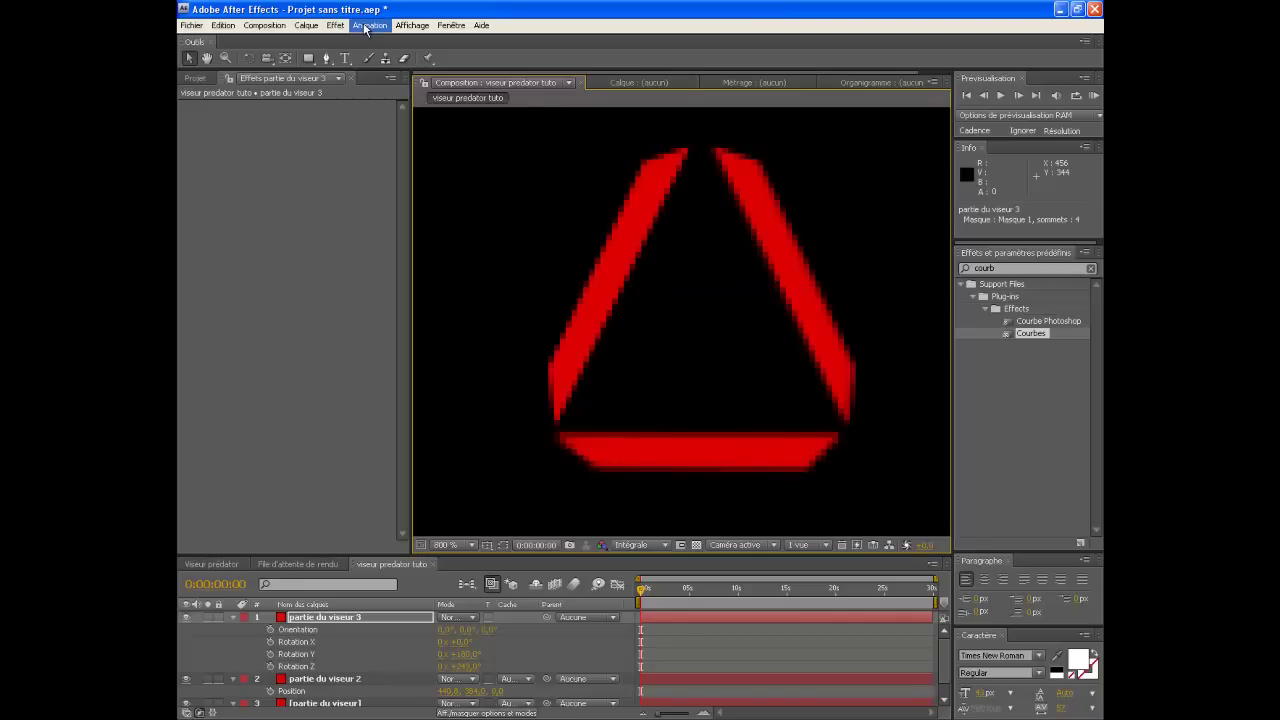
pyautogui.click(413, 26)
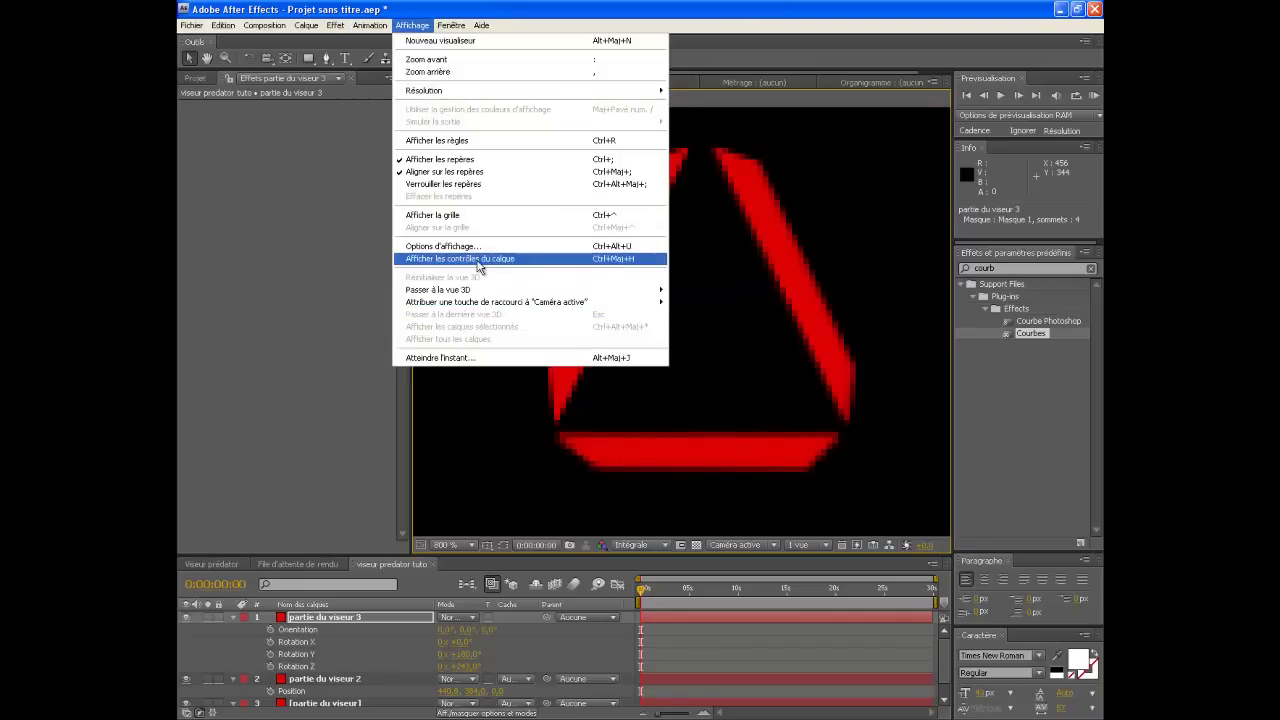
pyautogui.click(351, 293)
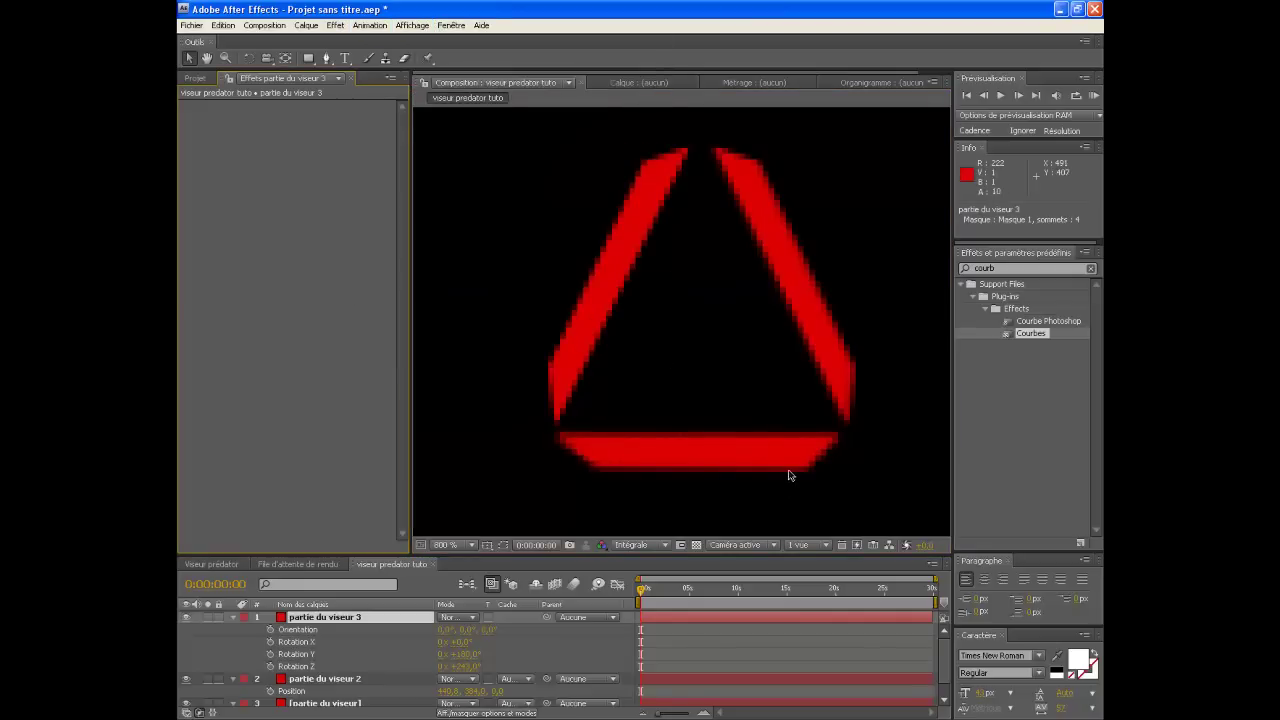
# Step: Nudge the horizontal bar to about 491.4, 349.4 to centre it under the slanted bars, and check the whole composition
pyautogui.click(738, 460)
pyautogui.moveTo(739, 460)
pyautogui.mouseDown()
pyautogui.moveTo(741, 449)
pyautogui.moveTo(742, 462)
pyautogui.mouseUp()
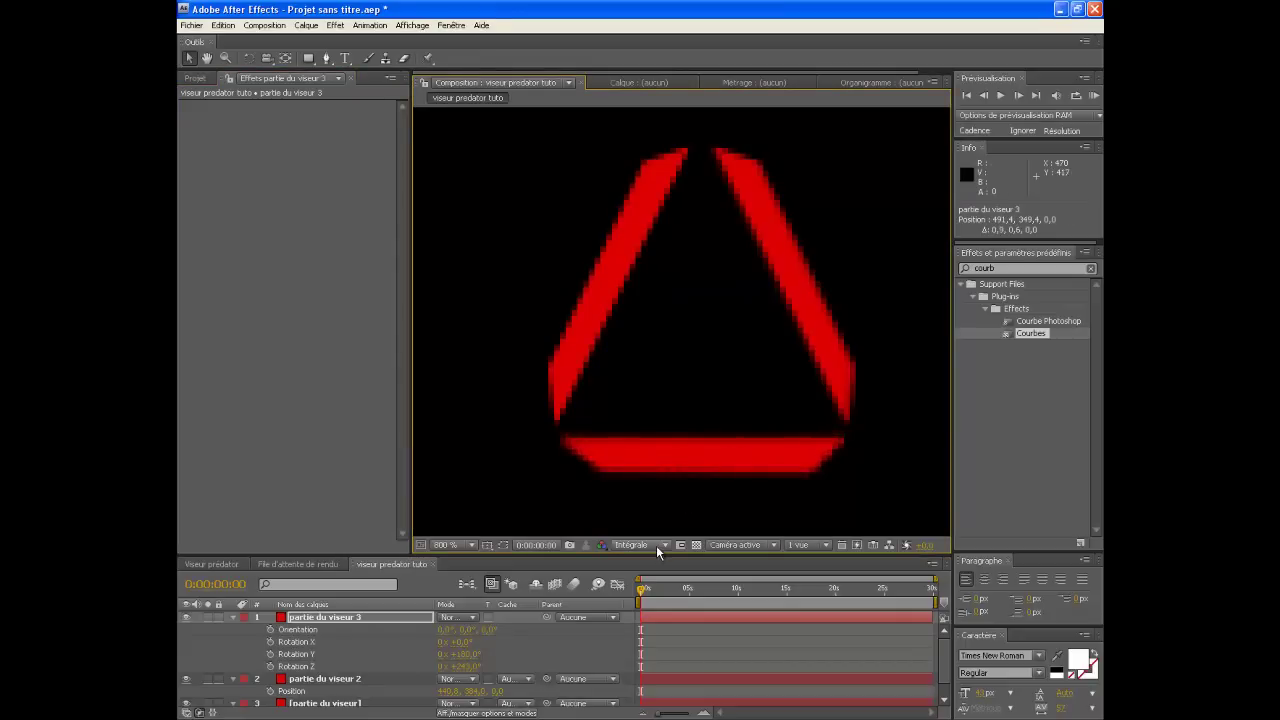
pyautogui.press(',')
pyautogui.press(',')
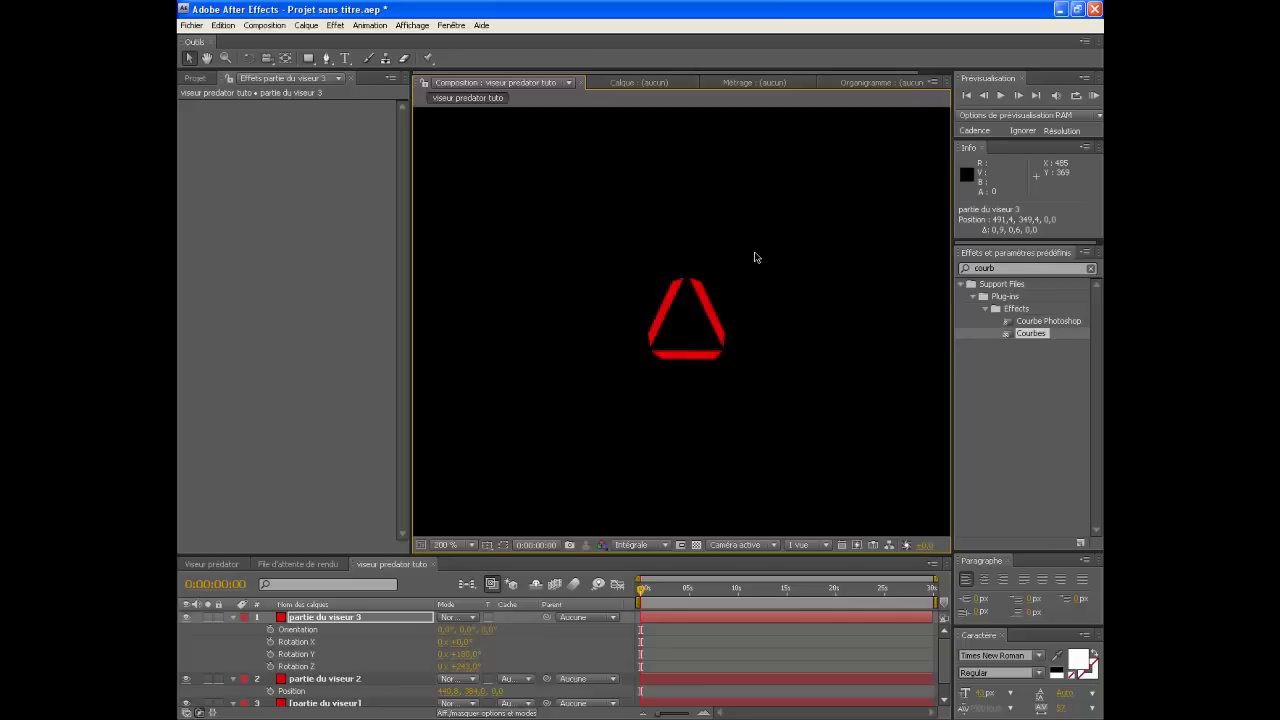
pyautogui.press(',')
pyautogui.press(',')
pyautogui.press('.')
pyautogui.press('.')
pyautogui.press(',')
pyautogui.press(',')
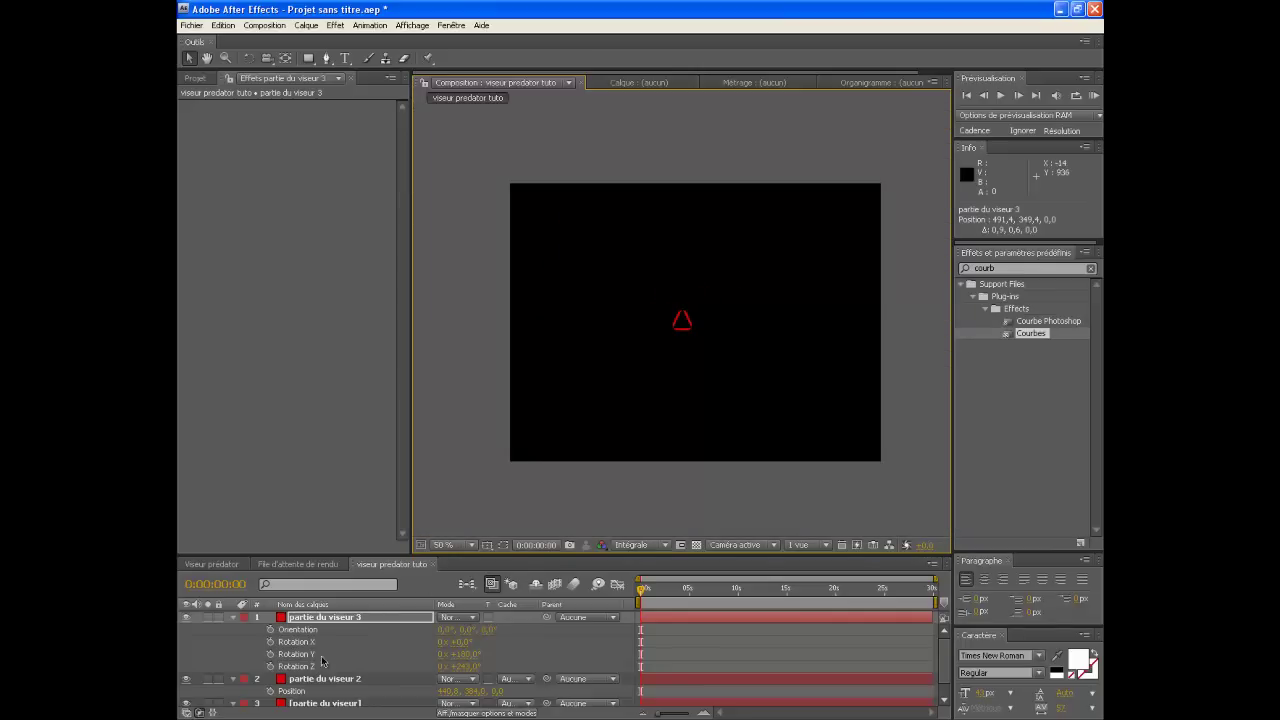
# Step: Collapse the properties of the reticle part layers and select all three layers together
pyautogui.click(316, 618)
pyautogui.click(230, 621)
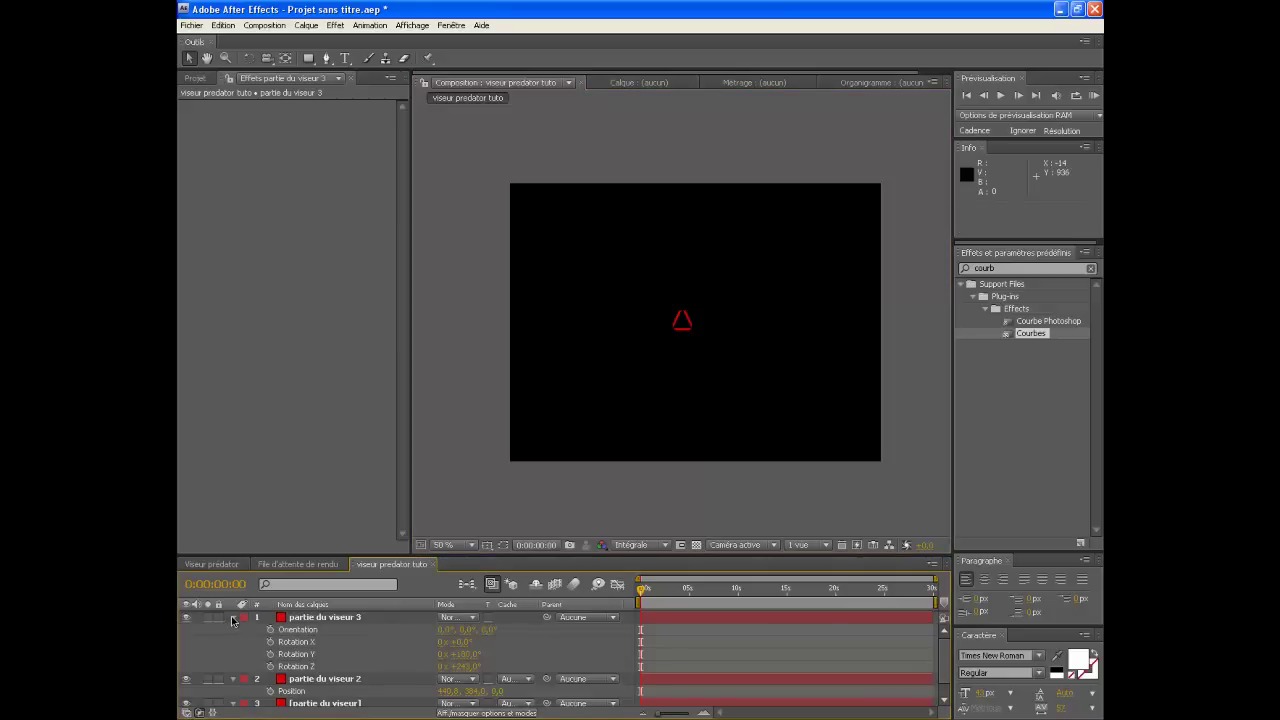
pyautogui.click(233, 618)
pyautogui.click(233, 630)
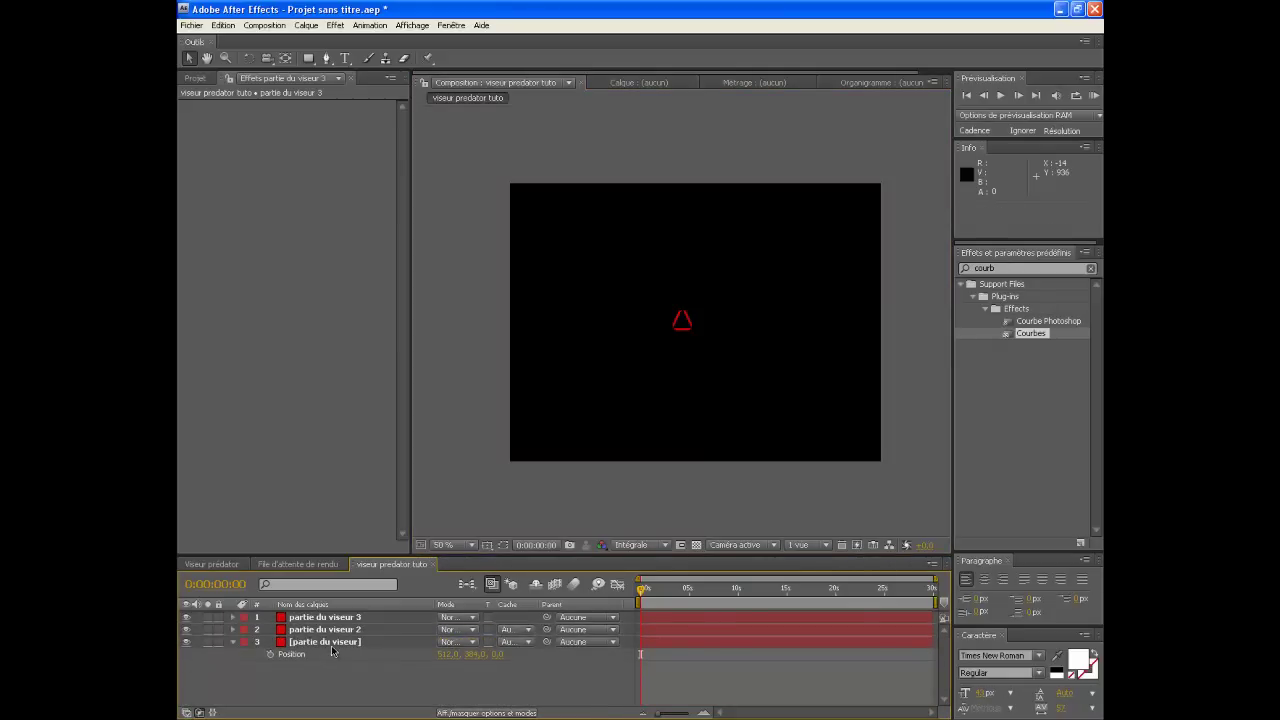
pyautogui.click(330, 643)
pyautogui.click(233, 643)
pyautogui.keyDown('ctrl'); pyautogui.click(320, 630); pyautogui.keyUp('ctrl')
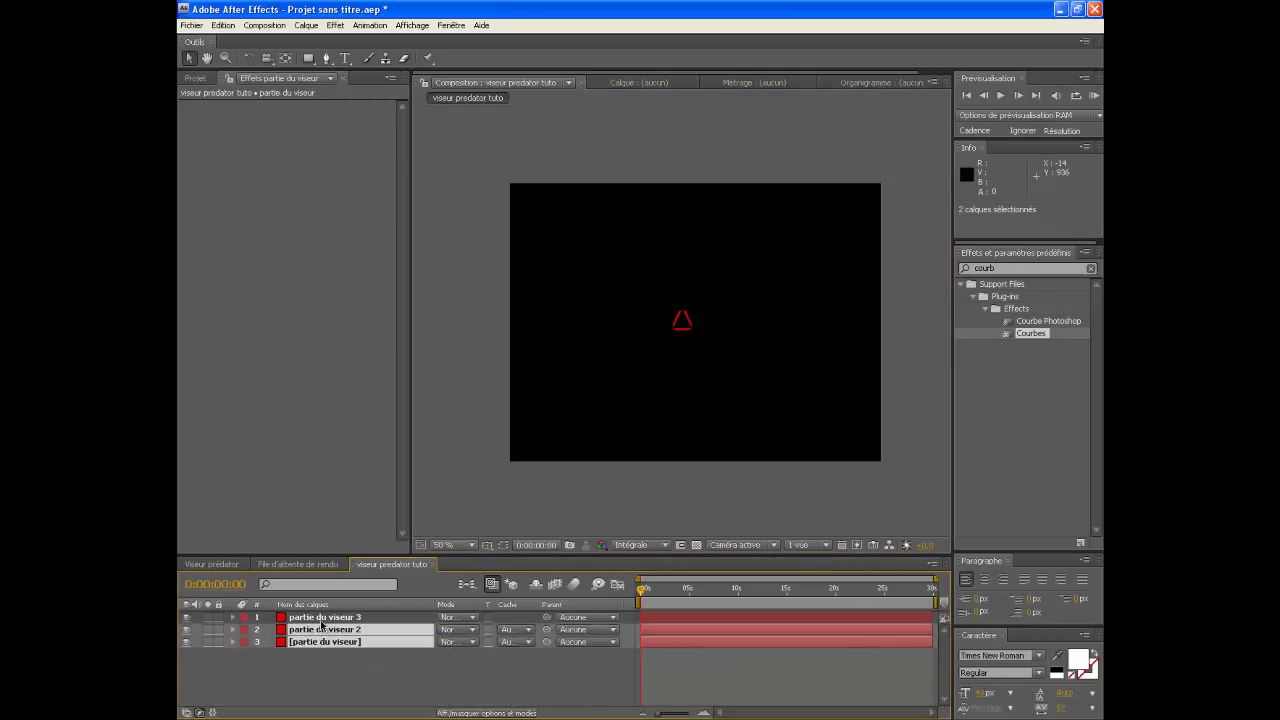
pyautogui.keyDown('ctrl'); pyautogui.click(320, 618); pyautogui.keyUp('ctrl')
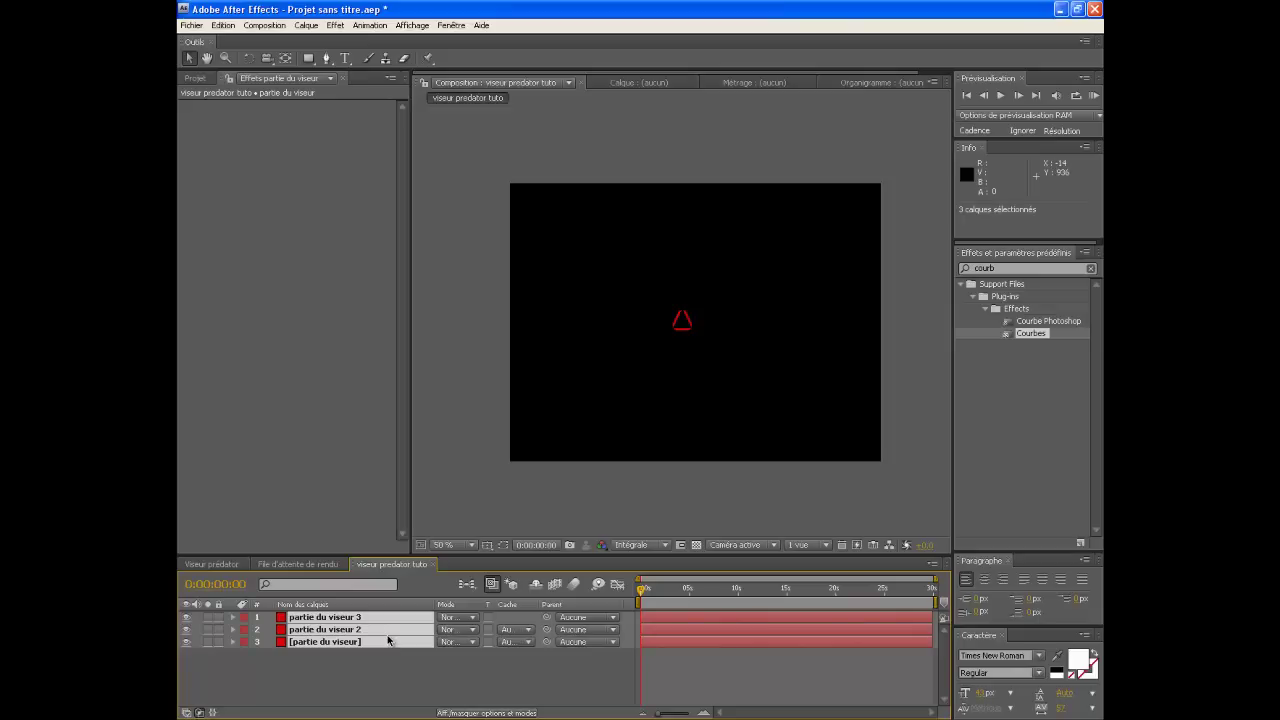
# Step: Precompose the three selected layers into a new composition named "viseur prédator", transferring all attributes
pyautogui.hotkey('ctrl', 'shift', 'c')
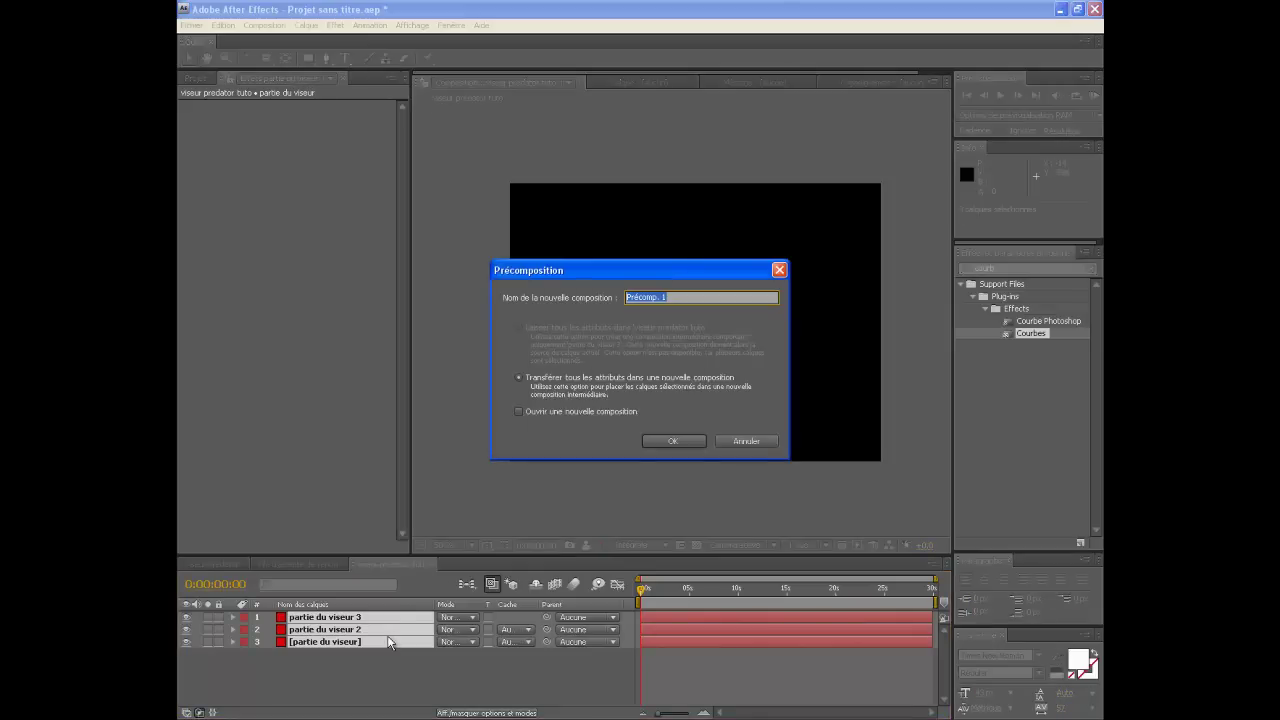
pyautogui.click(779, 270)
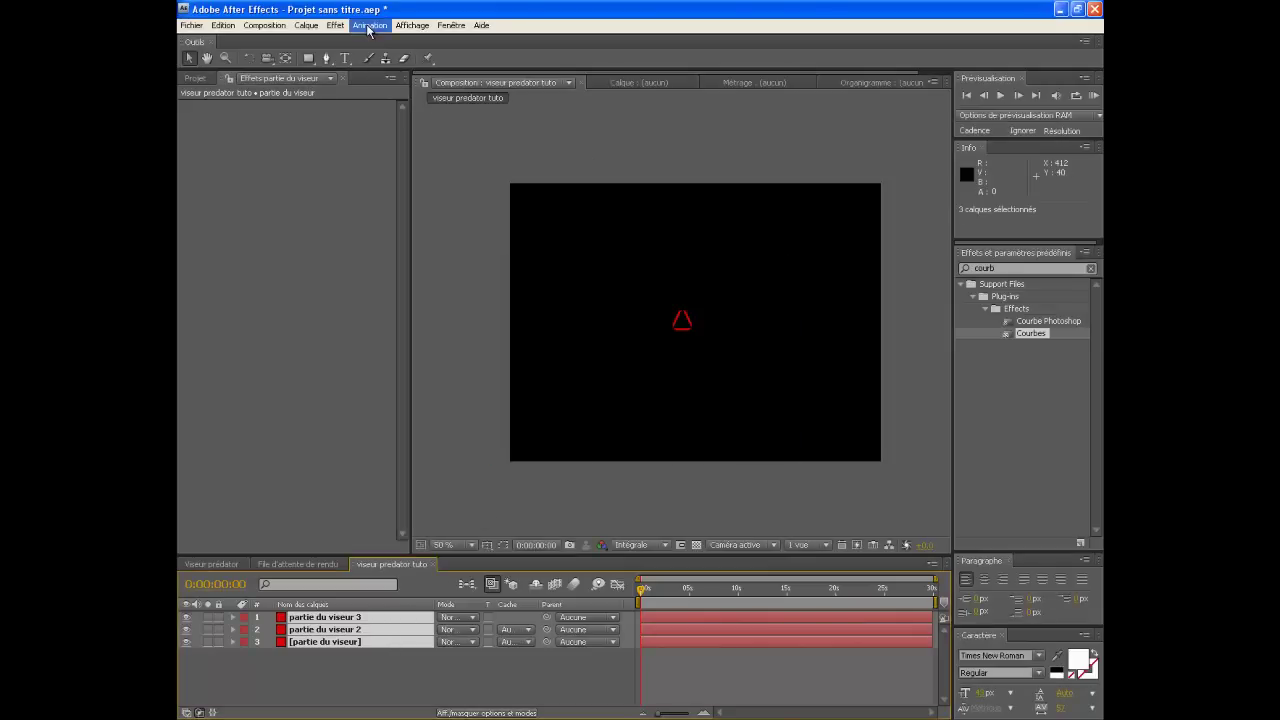
pyautogui.click(307, 25)
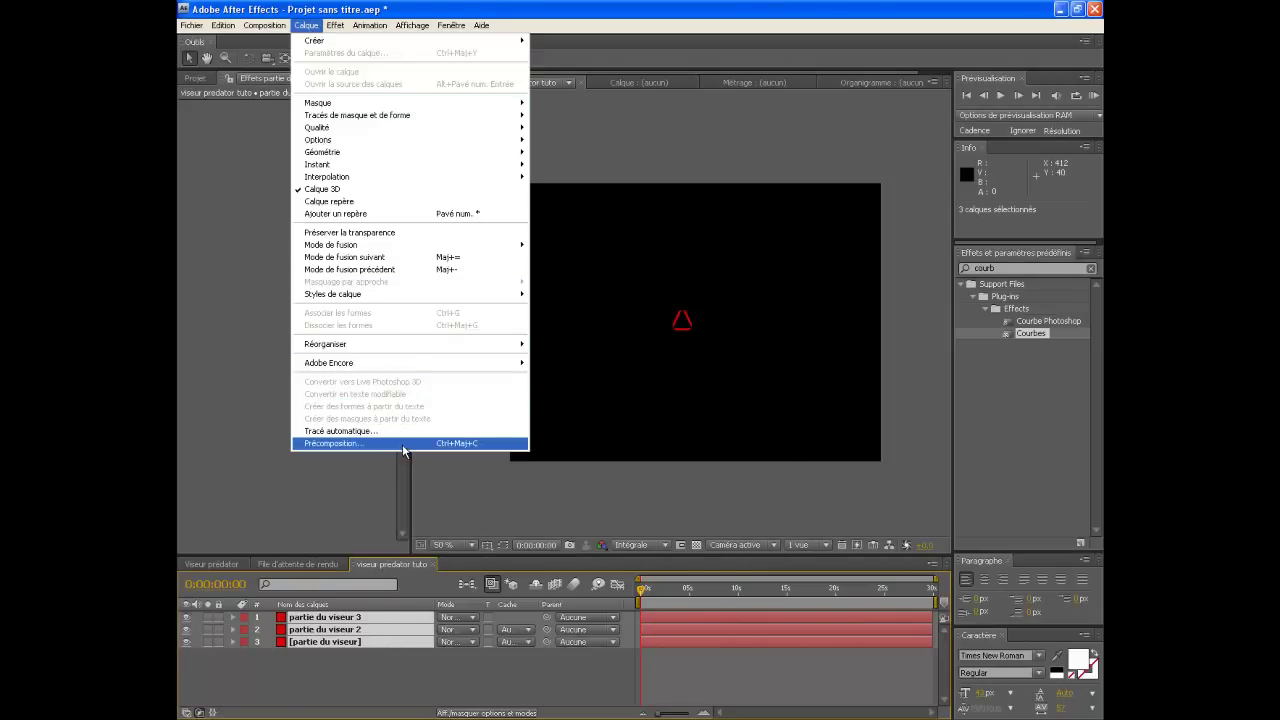
pyautogui.click(402, 444)
pyautogui.write('v')
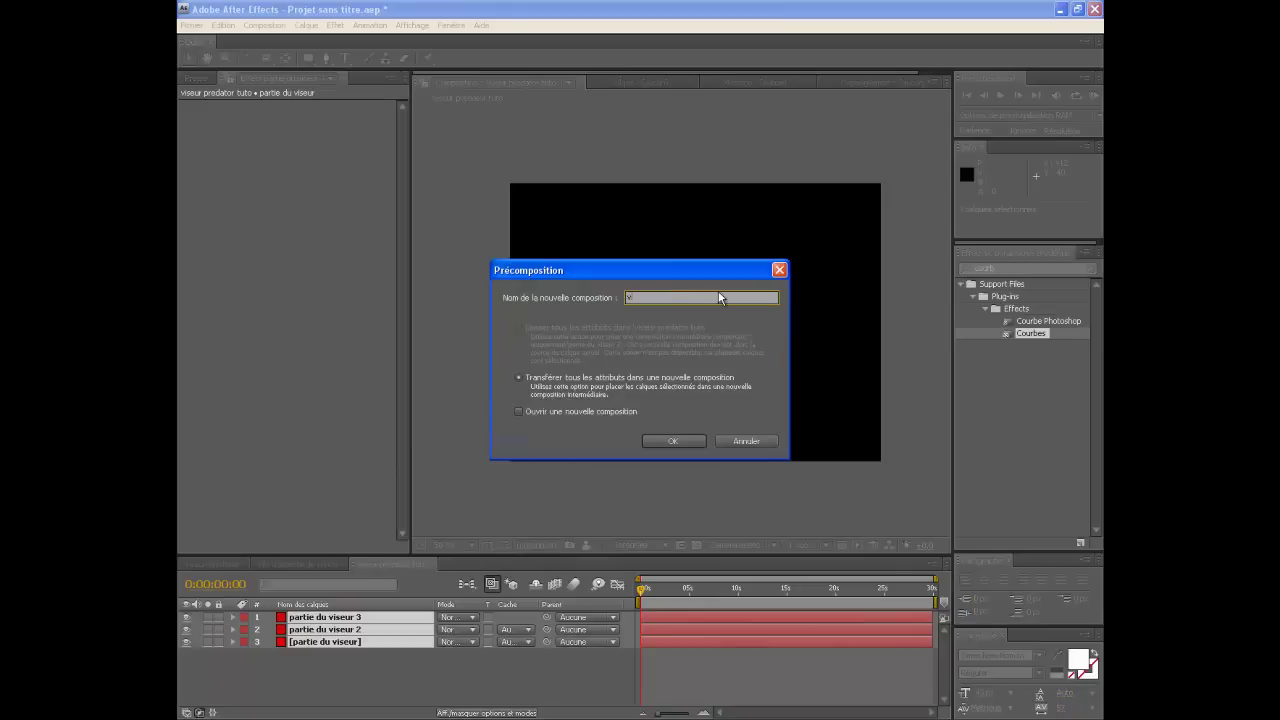
pyautogui.write('iseur prédator')
pyautogui.click(672, 441)
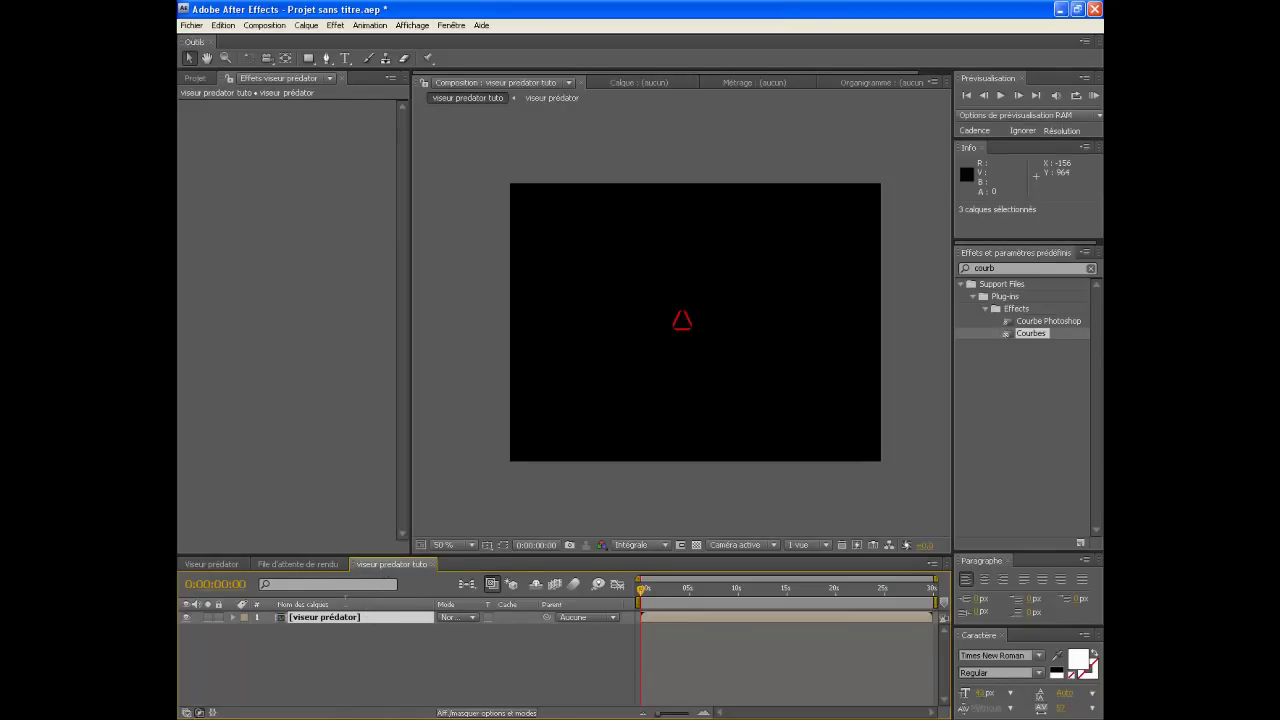
# Step: Reveal the rotation of the viseur prédator layer and rotate it to test how the triangle turns around its anchor point
pyautogui.click(322, 644)
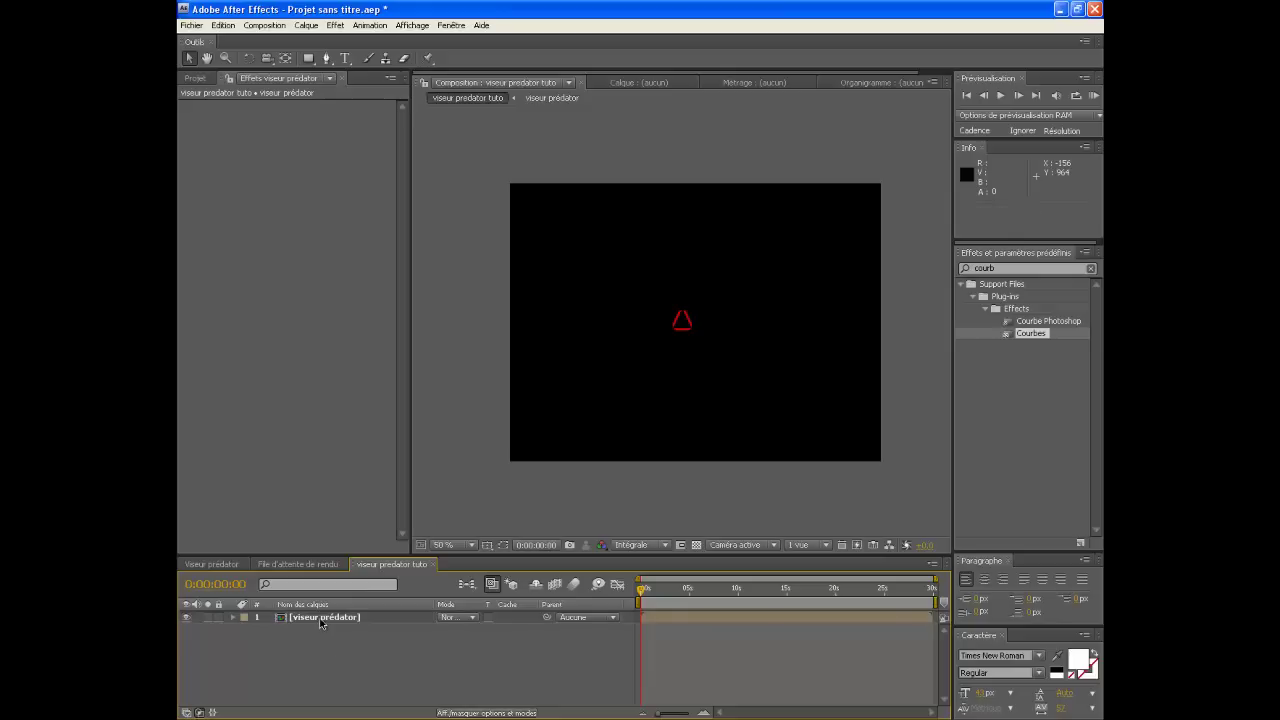
pyautogui.click(321, 619)
pyautogui.press('.')
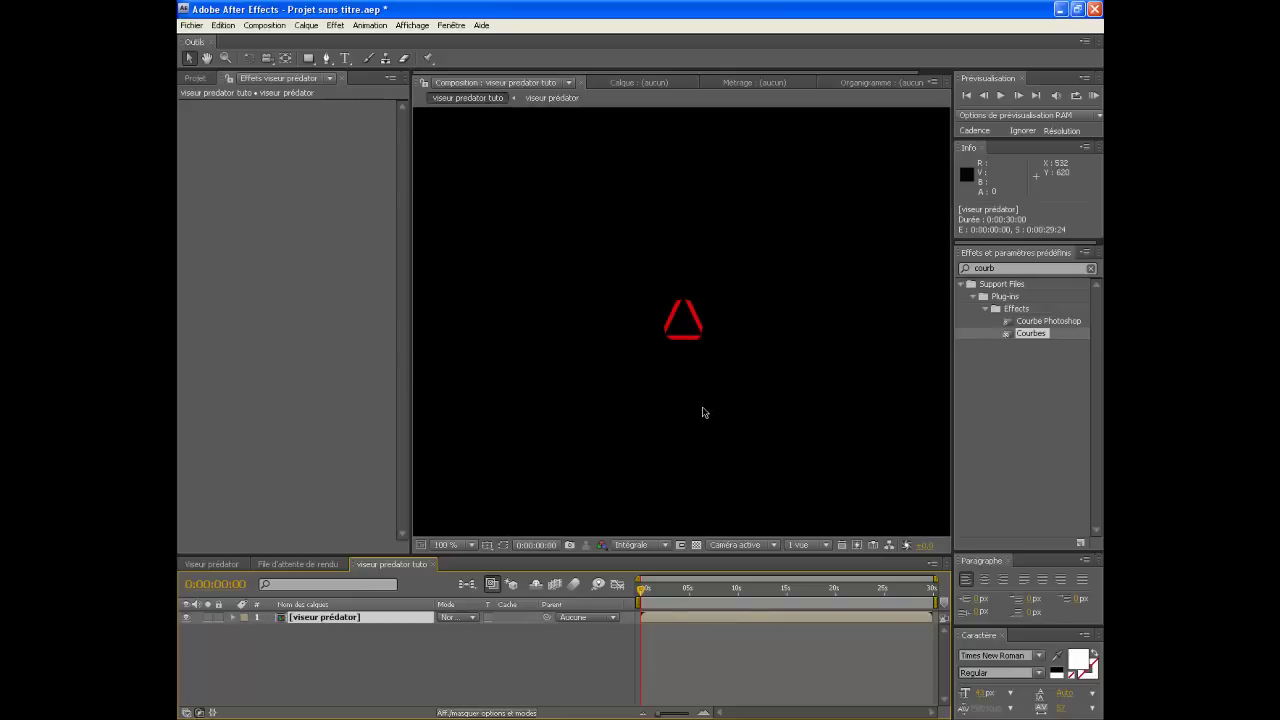
pyautogui.press(',')
pyautogui.press('.')
pyautogui.press(',')
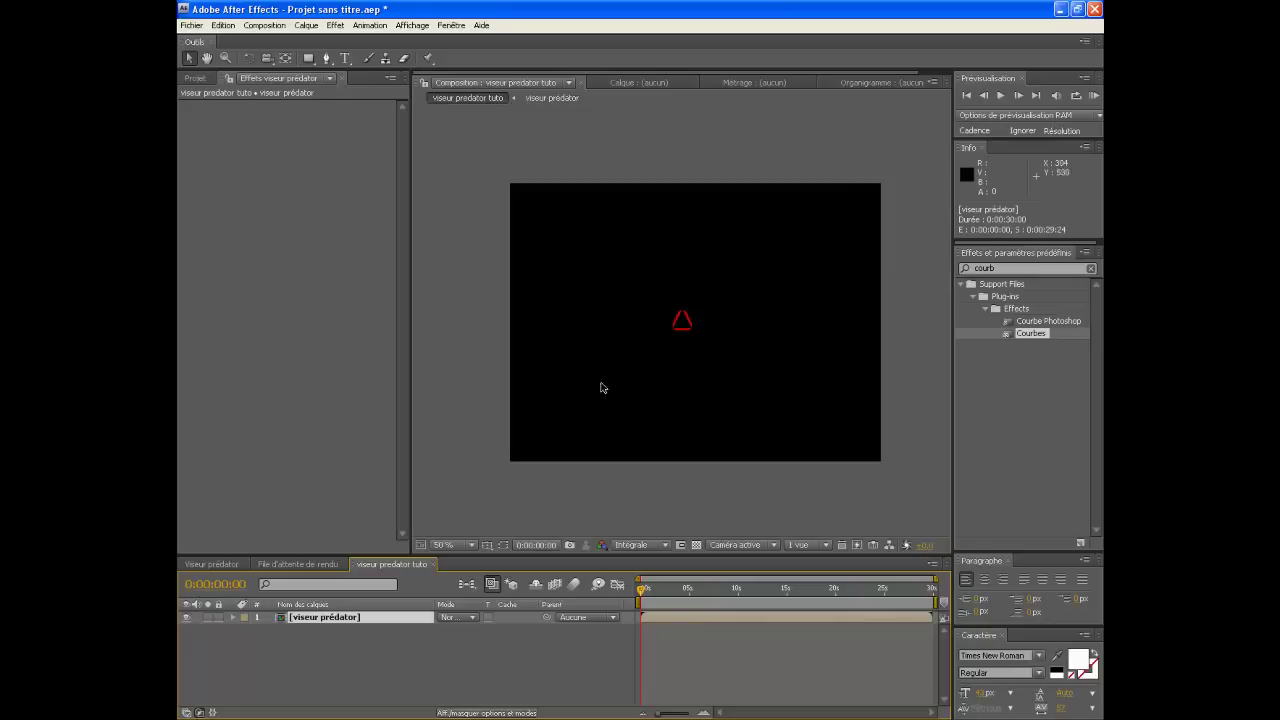
pyautogui.press('r')
pyautogui.moveTo(450, 630); pyautogui.dragTo(401, 575)
pyautogui.press('.')
pyautogui.press('.')
pyautogui.press('.')
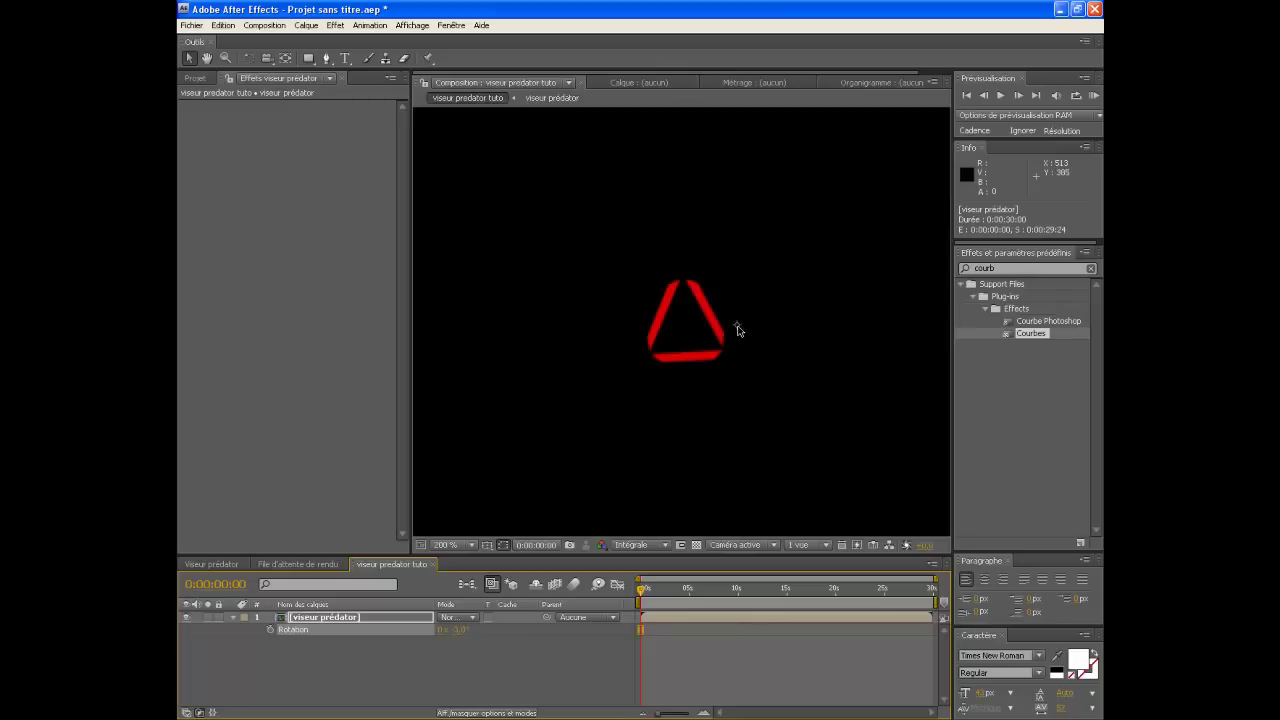
pyautogui.moveTo(467, 629); pyautogui.dragTo(709, 610)
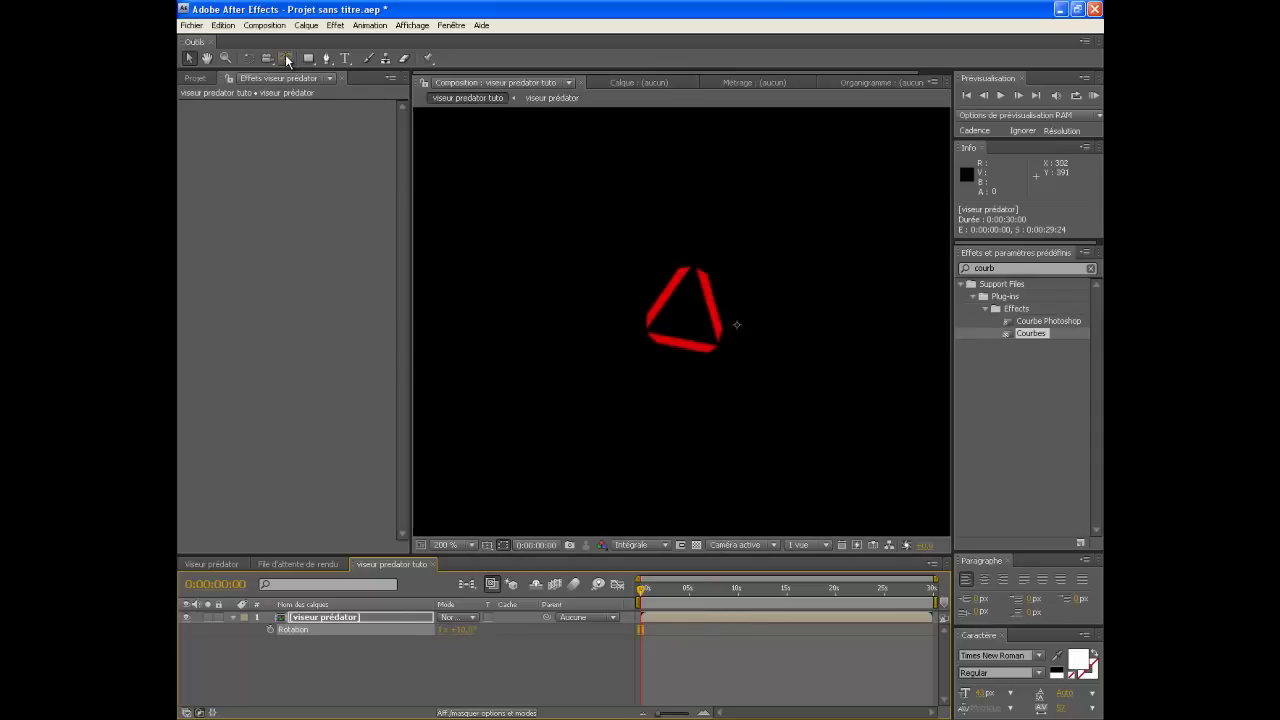
# Step: Move the anchor point of the viseur prédator layer to the triangle's centre and reset its rotation to 0°
pyautogui.click(286, 57)
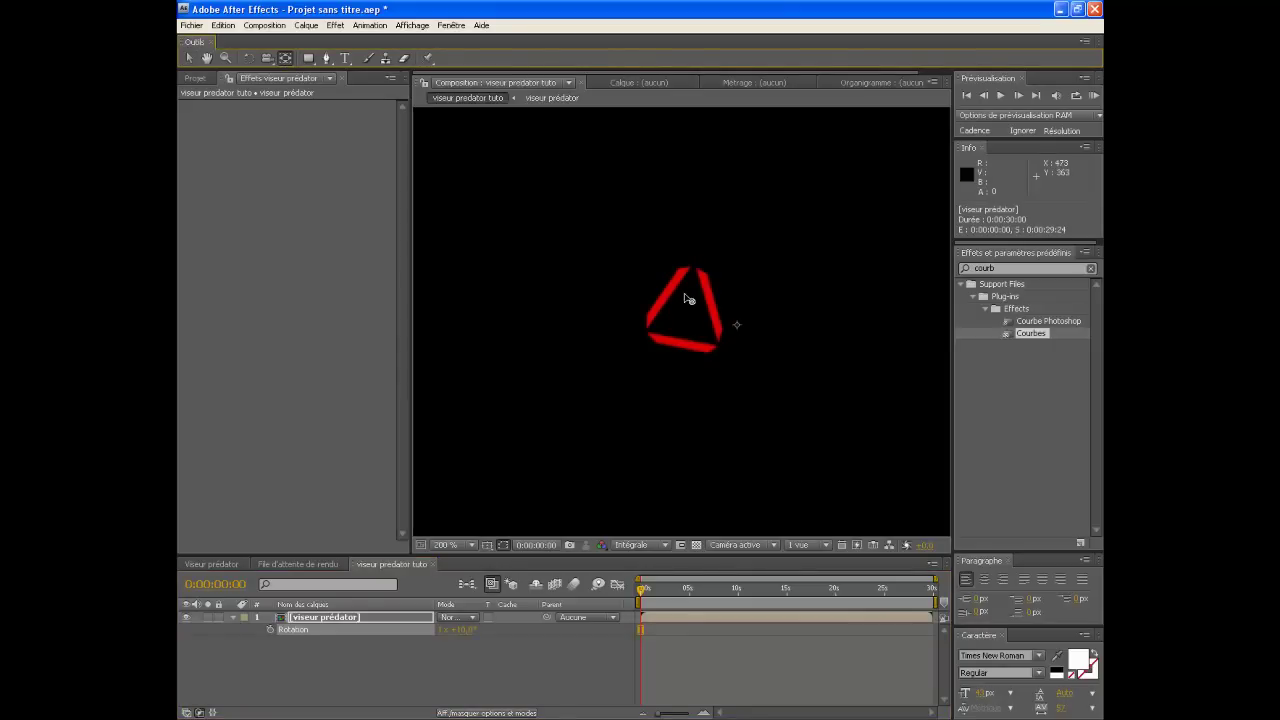
pyautogui.moveTo(735, 330); pyautogui.dragTo(689, 313)
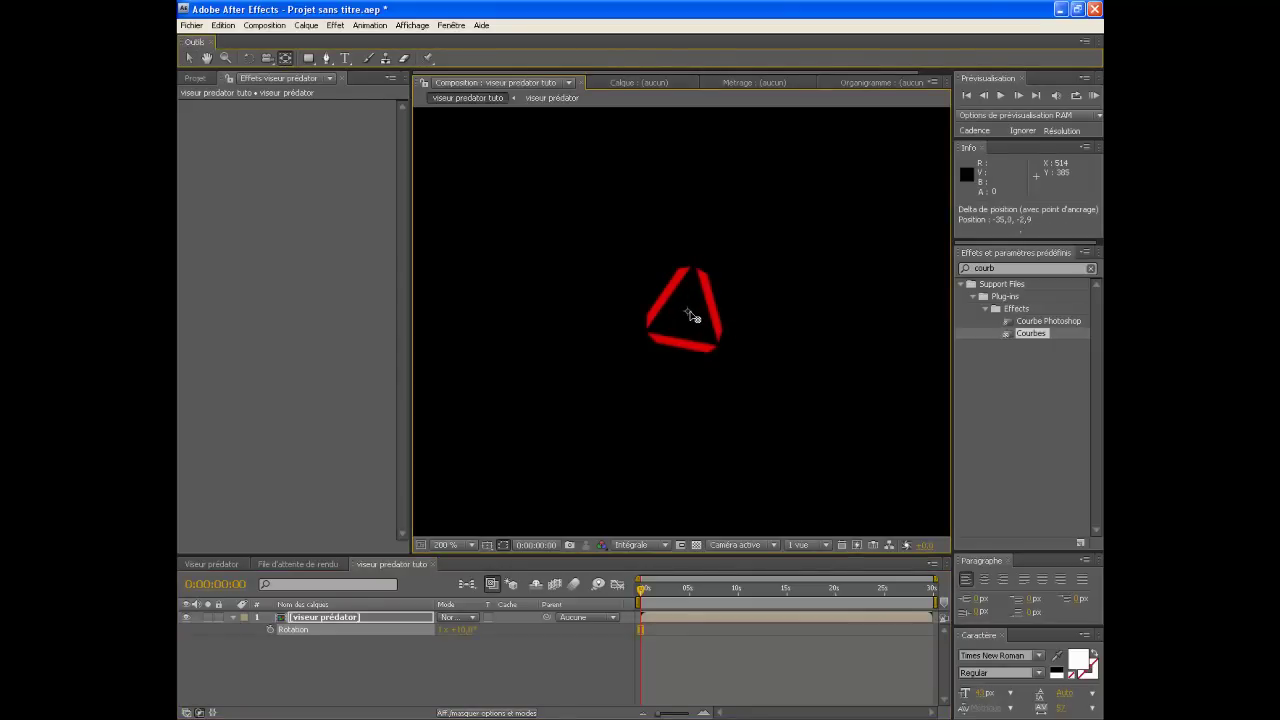
pyautogui.moveTo(463, 637); pyautogui.dragTo(493, 628)
pyautogui.click(466, 629)
pyautogui.write('0')
pyautogui.press('Return')
pyautogui.click(450, 629)
pyautogui.click(472, 651)
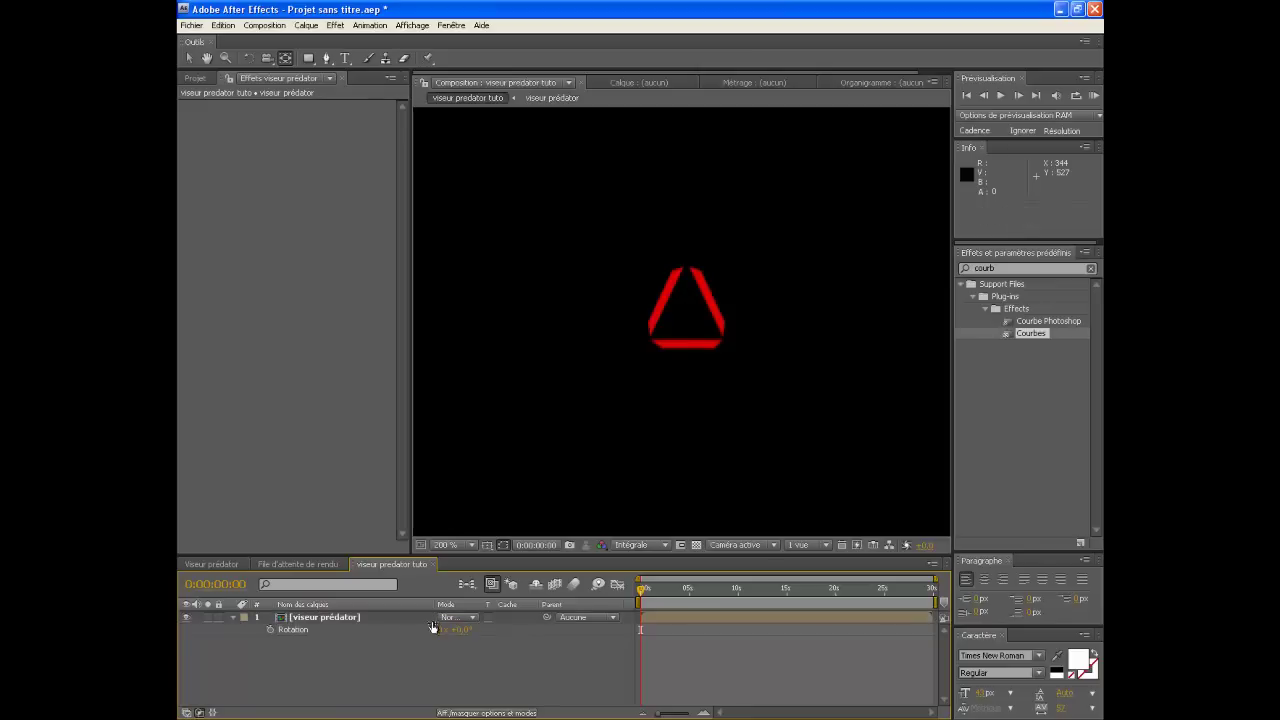
# Step: Add the jump shot 2.avi footage to the composition beneath the viseur prédator layer
pyautogui.click(336, 619)
pyautogui.scroll(-6, 657, 451)
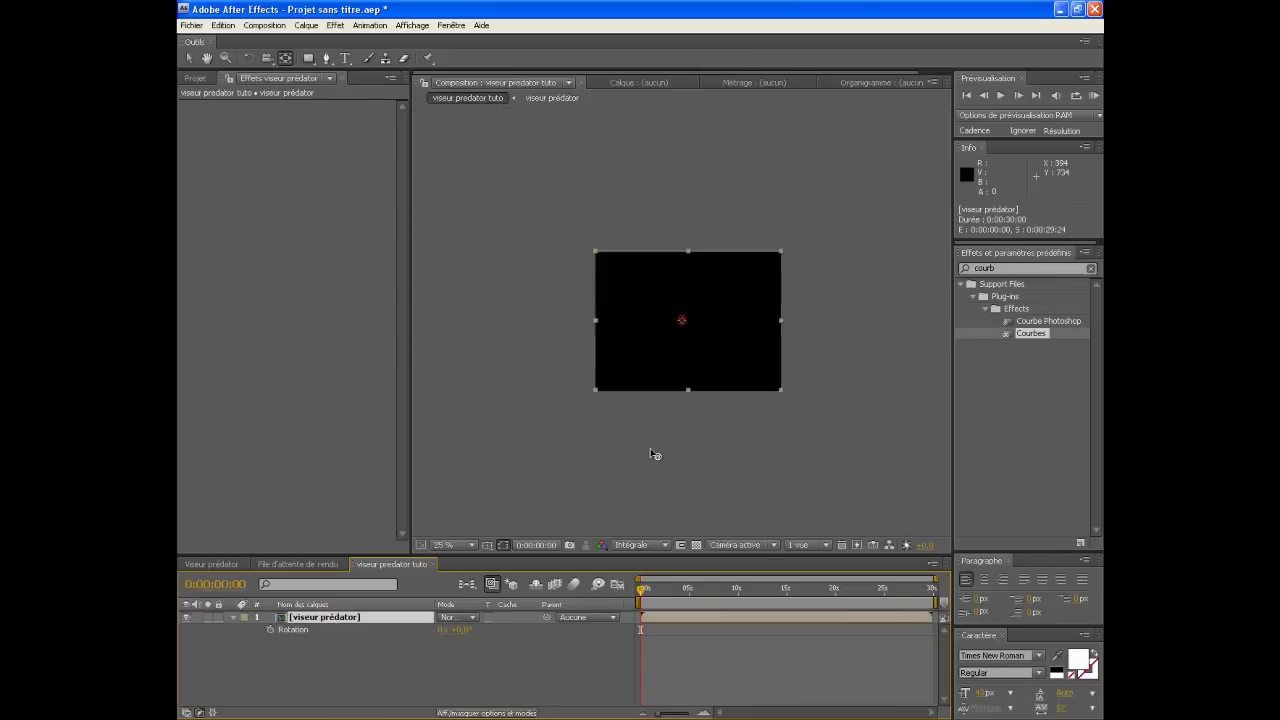
pyautogui.click(191, 79)
pyautogui.moveTo(225, 211); pyautogui.dragTo(322, 650)
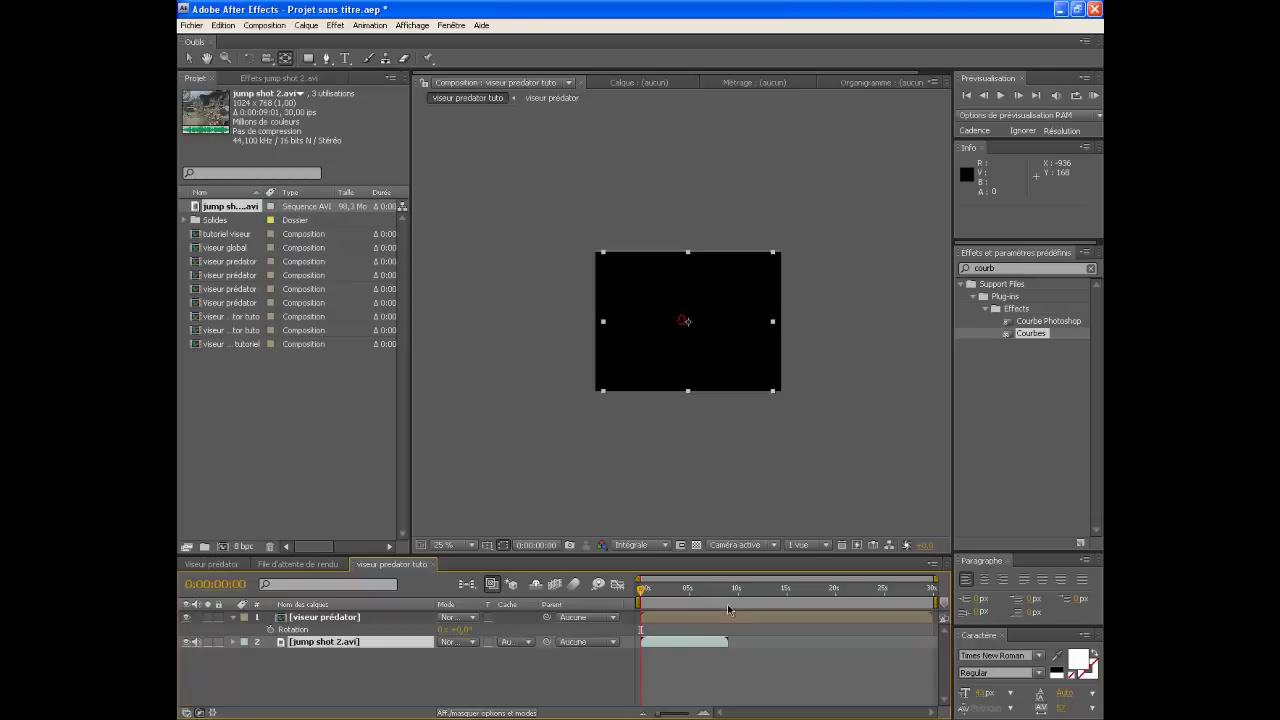
# Step: Stretch the jump shot 2.avi layer horizontally to 109% so it fills the composition's width
pyautogui.click(475, 548)
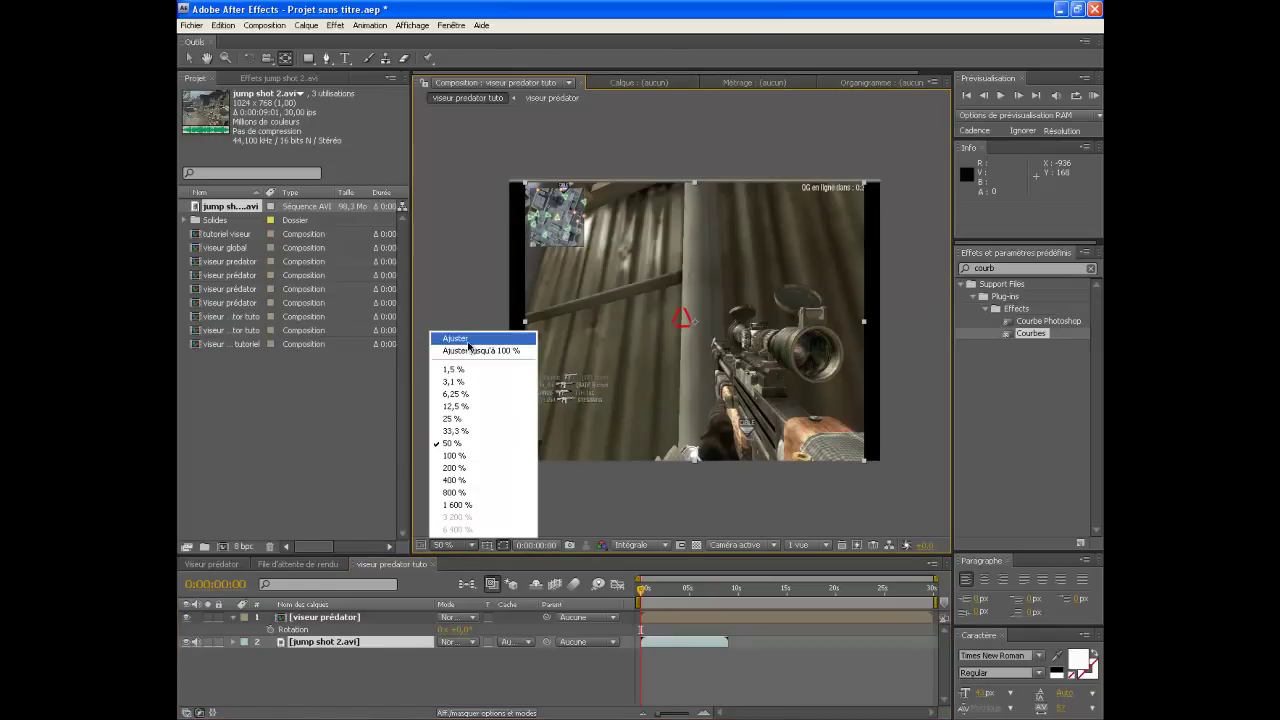
pyautogui.click(468, 342)
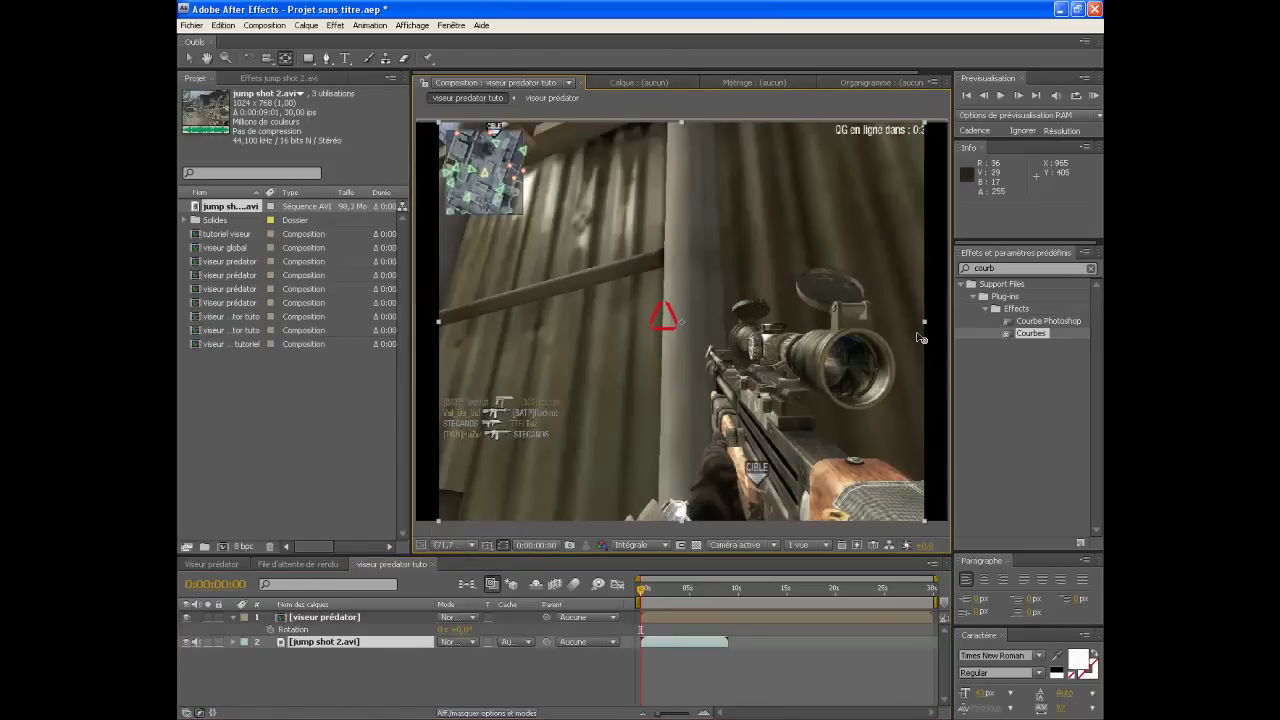
pyautogui.press(',')
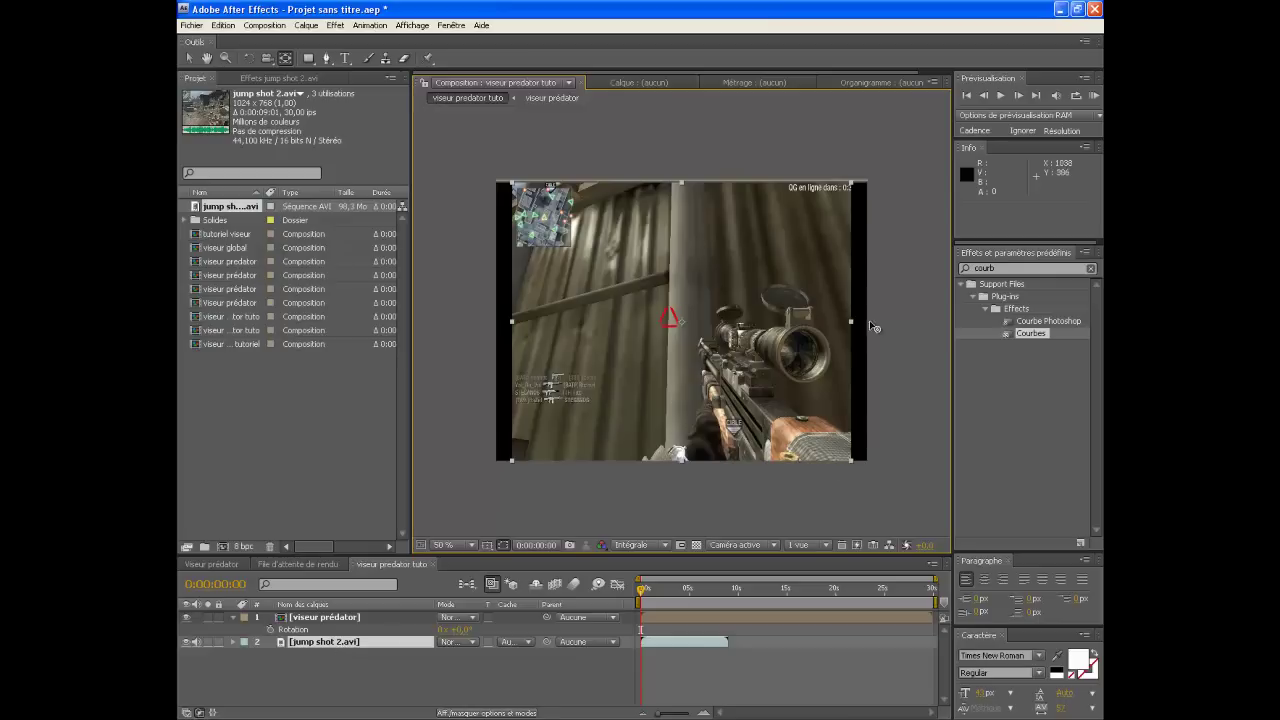
pyautogui.click(189, 58)
pyautogui.moveTo(855, 325); pyautogui.dragTo(868, 326)
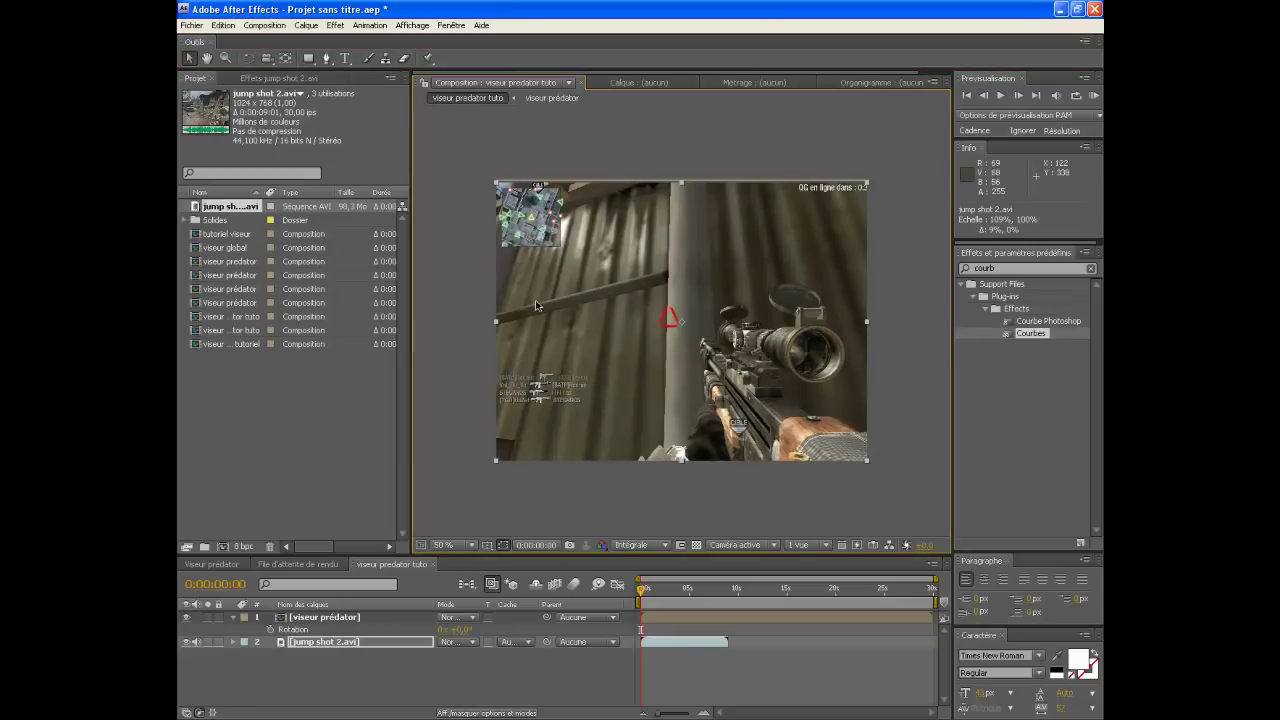
# Step: Split the viseur prédator layer at 0:00:03:10 and delete the part before that time
pyautogui.moveTo(650, 590); pyautogui.dragTo(673, 591)
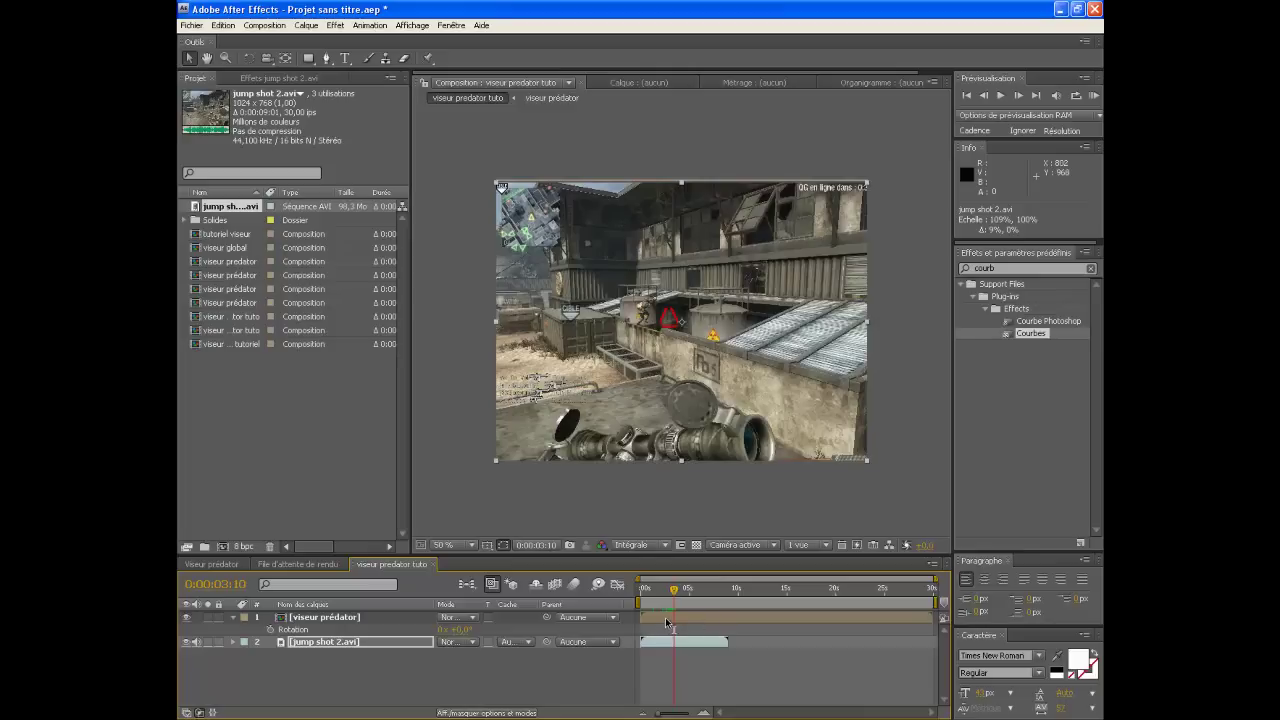
pyautogui.click(668, 618)
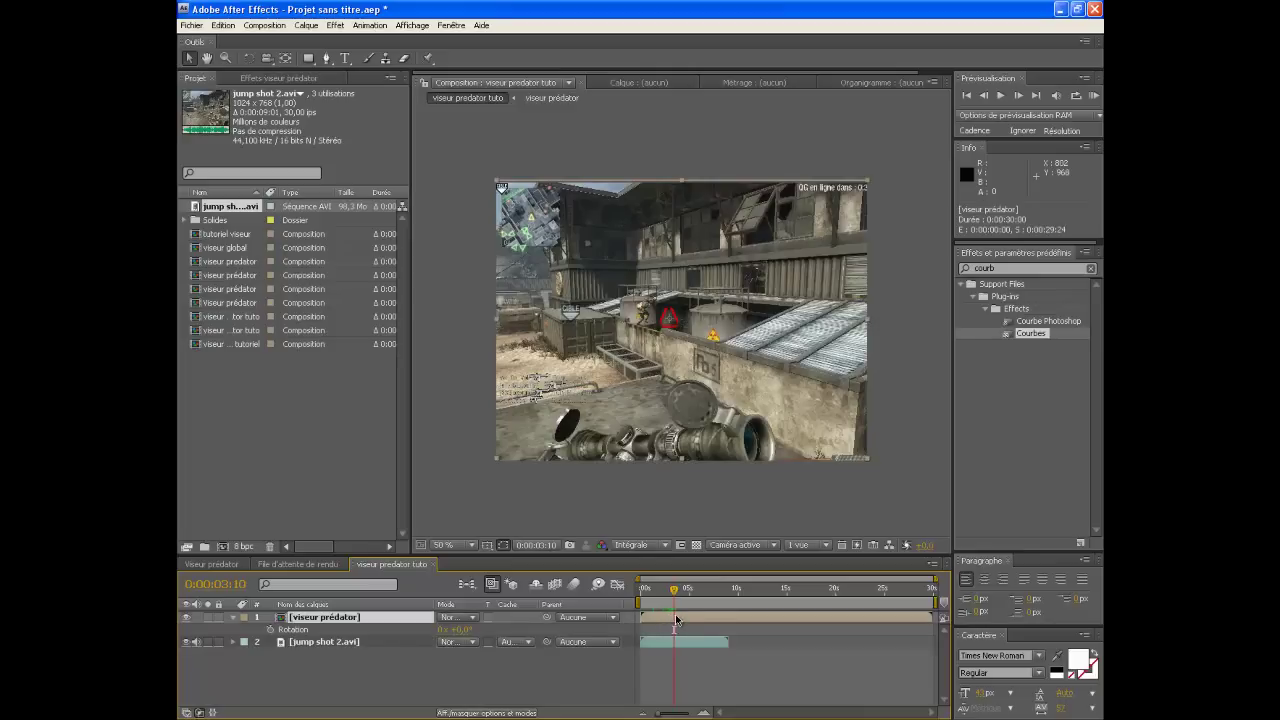
pyautogui.click(228, 27)
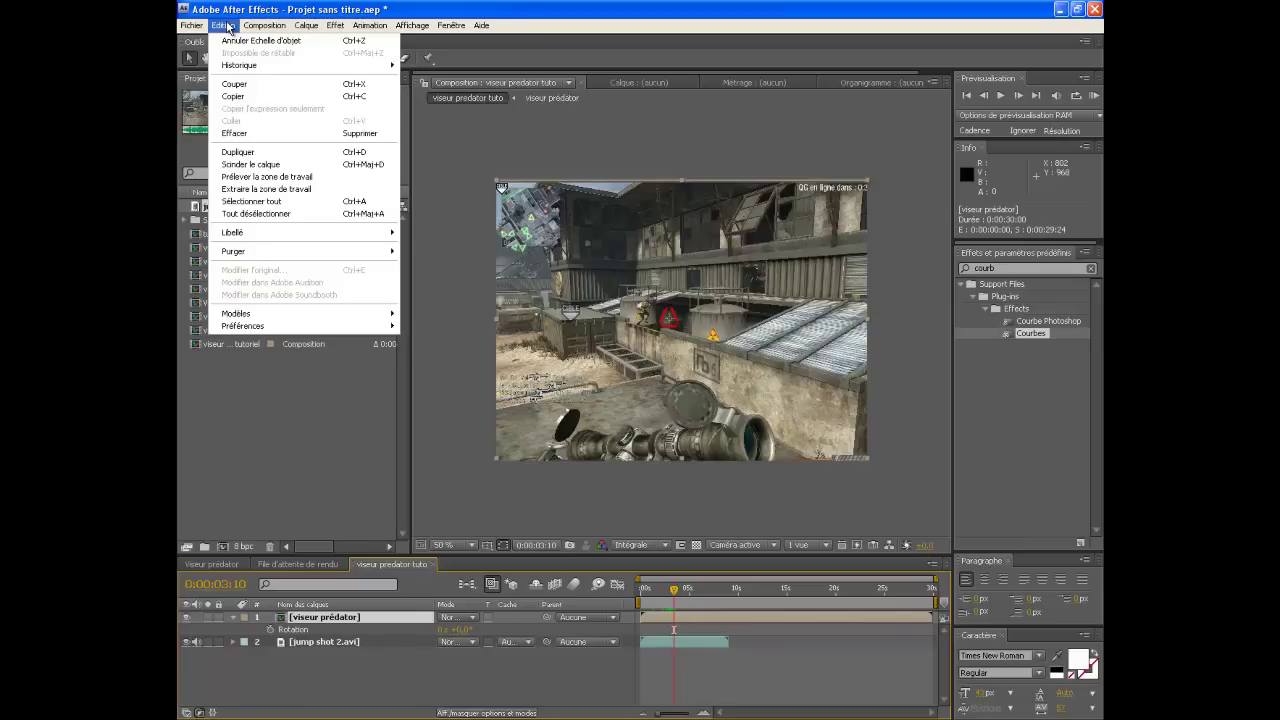
pyautogui.click(268, 166)
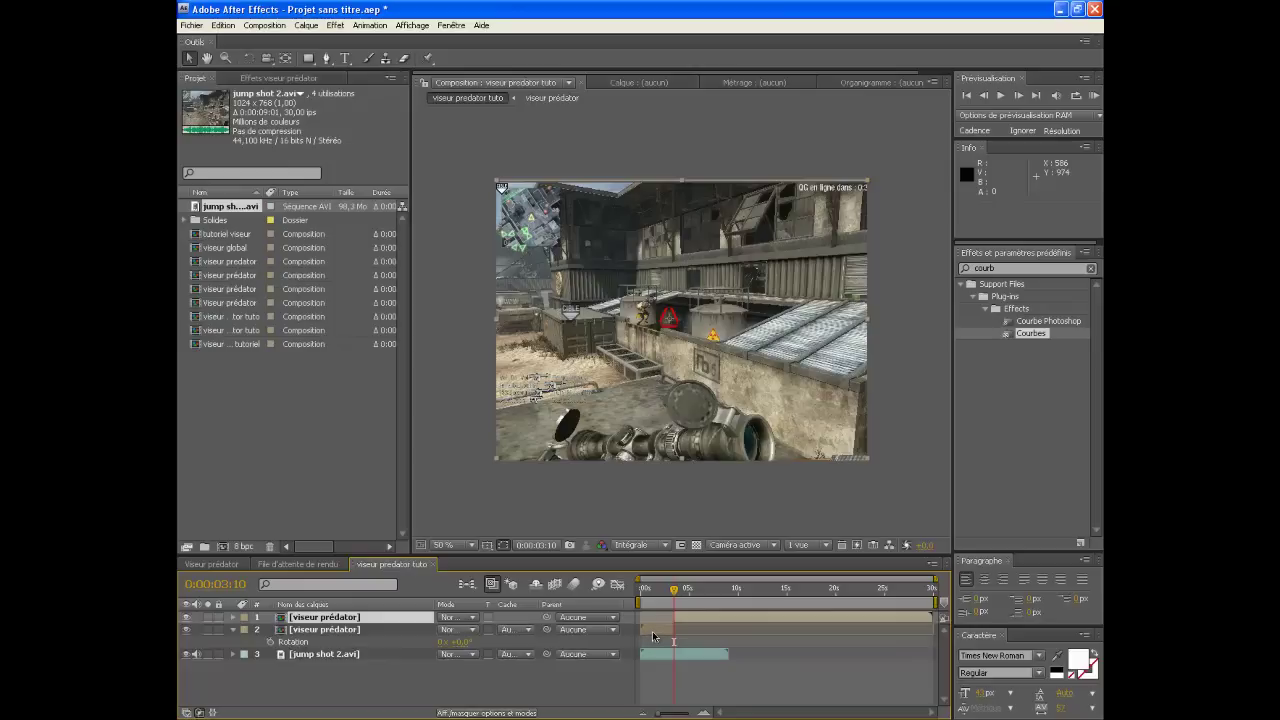
pyautogui.press('Delete')
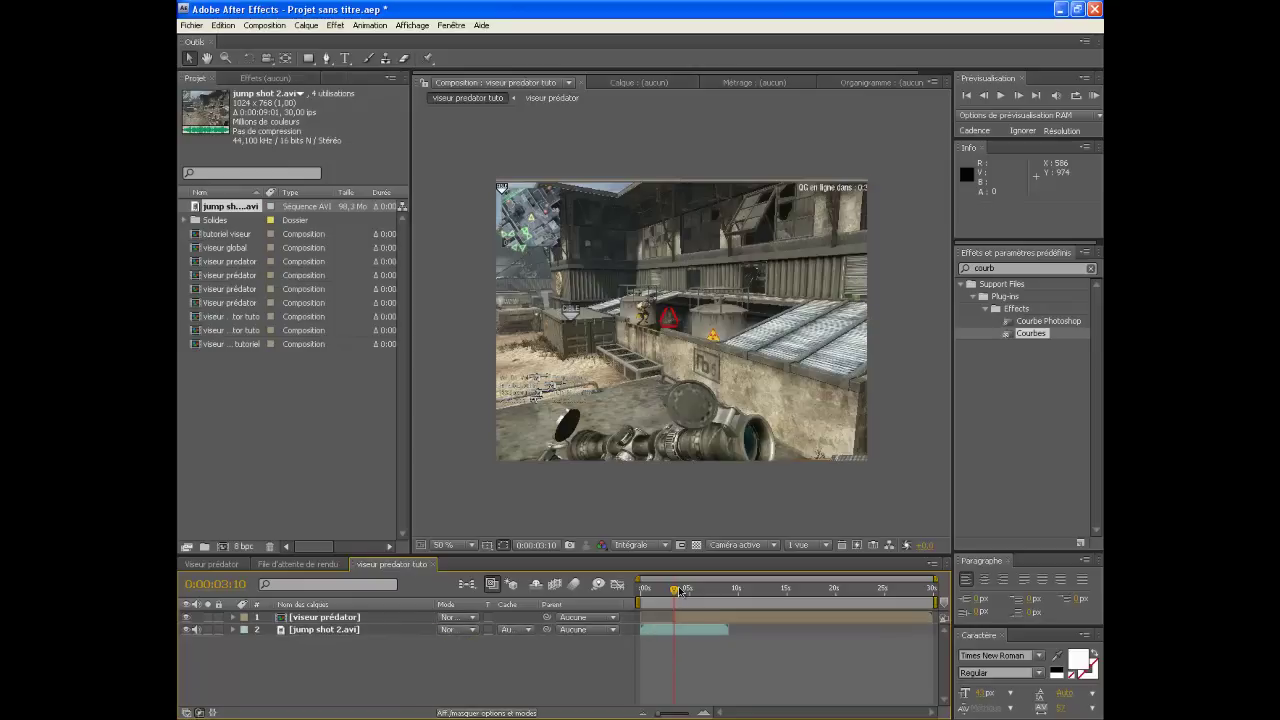
pyautogui.moveTo(677, 591); pyautogui.dragTo(667, 592)
pyautogui.moveTo(667, 592); pyautogui.dragTo(677, 593)
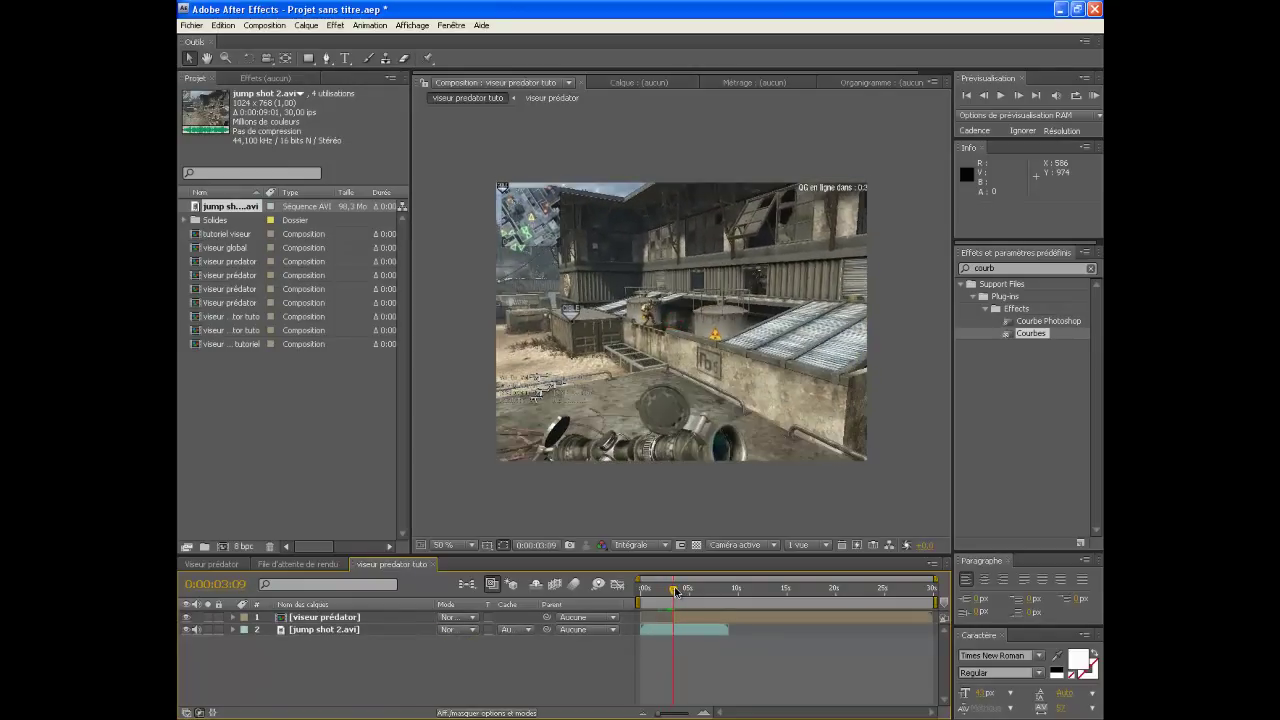
# Step: Enlarge the viseur prédator layer to a scale of about 5069% and set a scale keyframe at 0:00:03:10
pyautogui.click(327, 618)
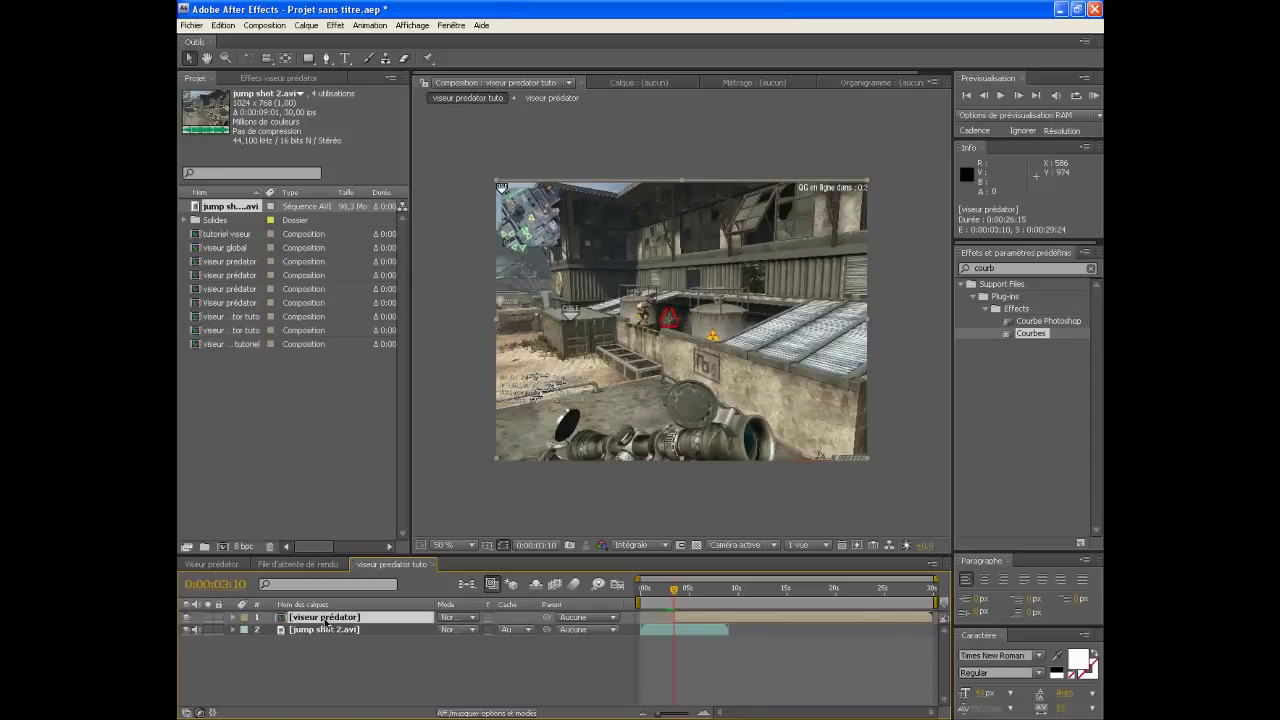
pyautogui.press('s')
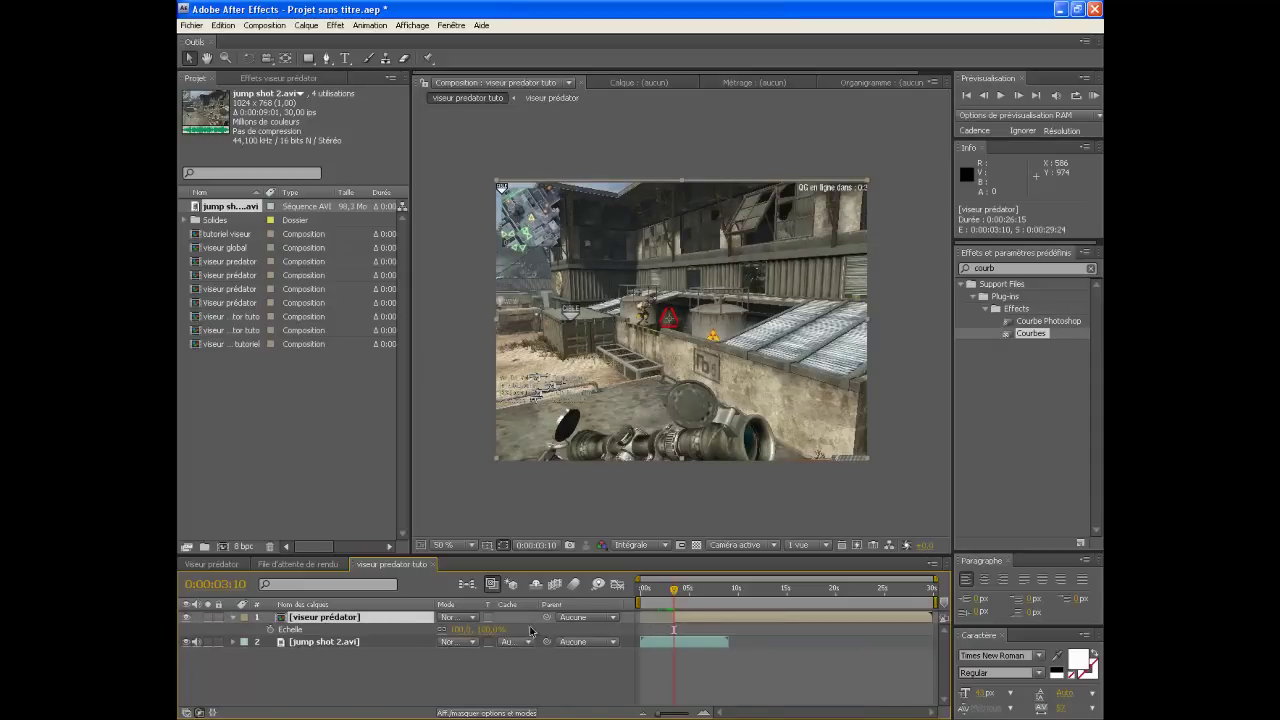
pyautogui.moveTo(474, 630)
pyautogui.mouseDown()
pyautogui.moveTo(491, 661)
pyautogui.moveTo(470, 642)
pyautogui.moveTo(478, 630)
pyautogui.moveTo(451, 632)
pyautogui.mouseUp()
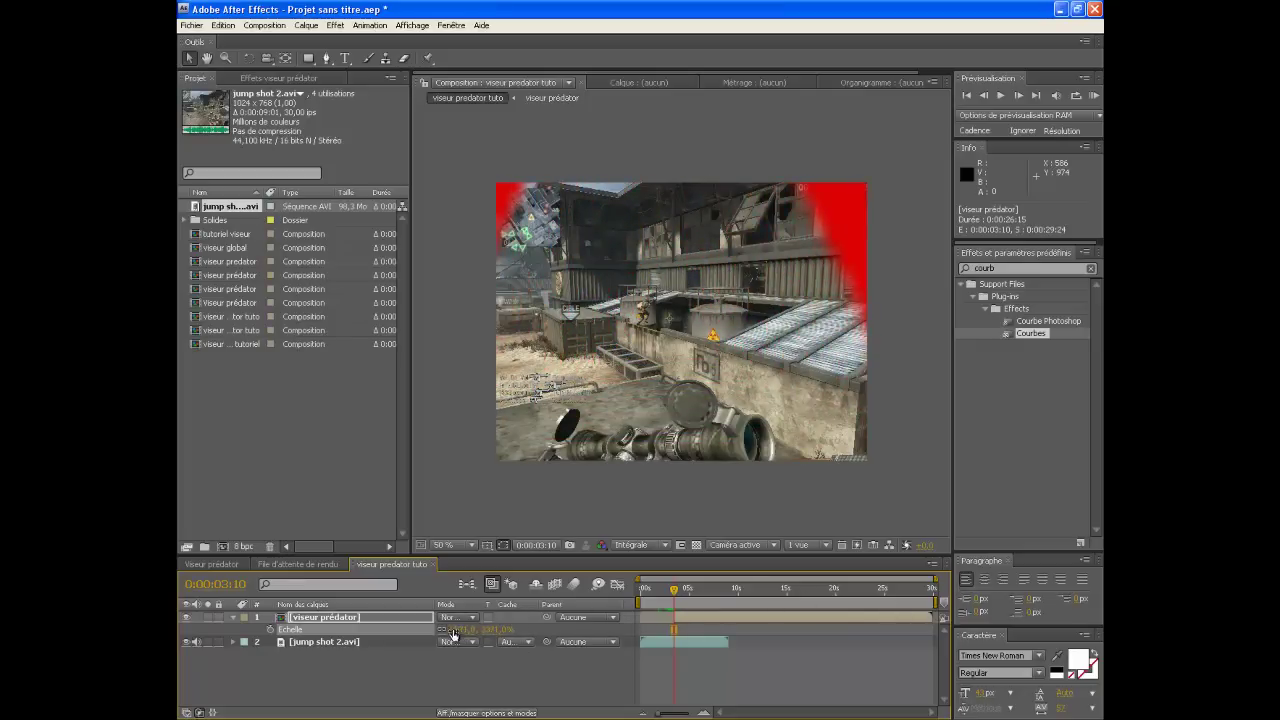
pyautogui.moveTo(789, 631); pyautogui.dragTo(921, 629)
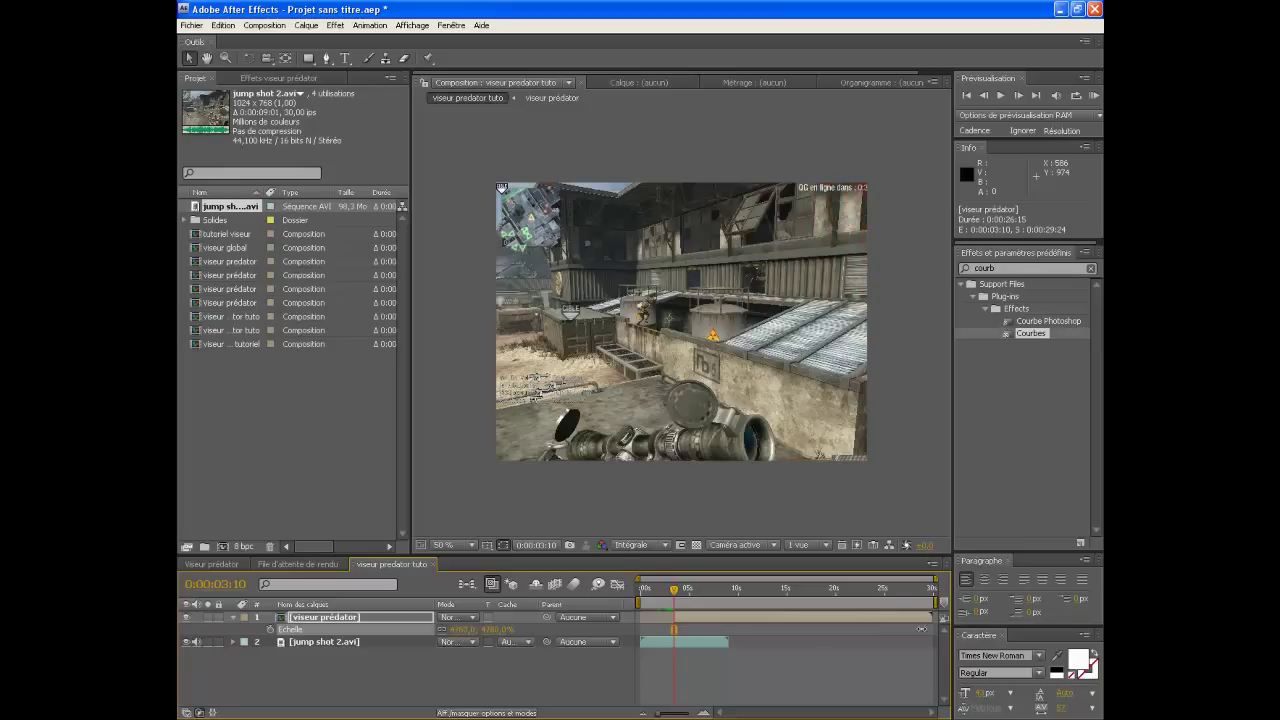
pyautogui.click(269, 630)
# Step: At 0:00:04:06, shrink the viseur prédator layer to less than 100% scale so the triangle is roughly enemy-sized
pyautogui.moveTo(673, 592); pyautogui.dragTo(682, 592)
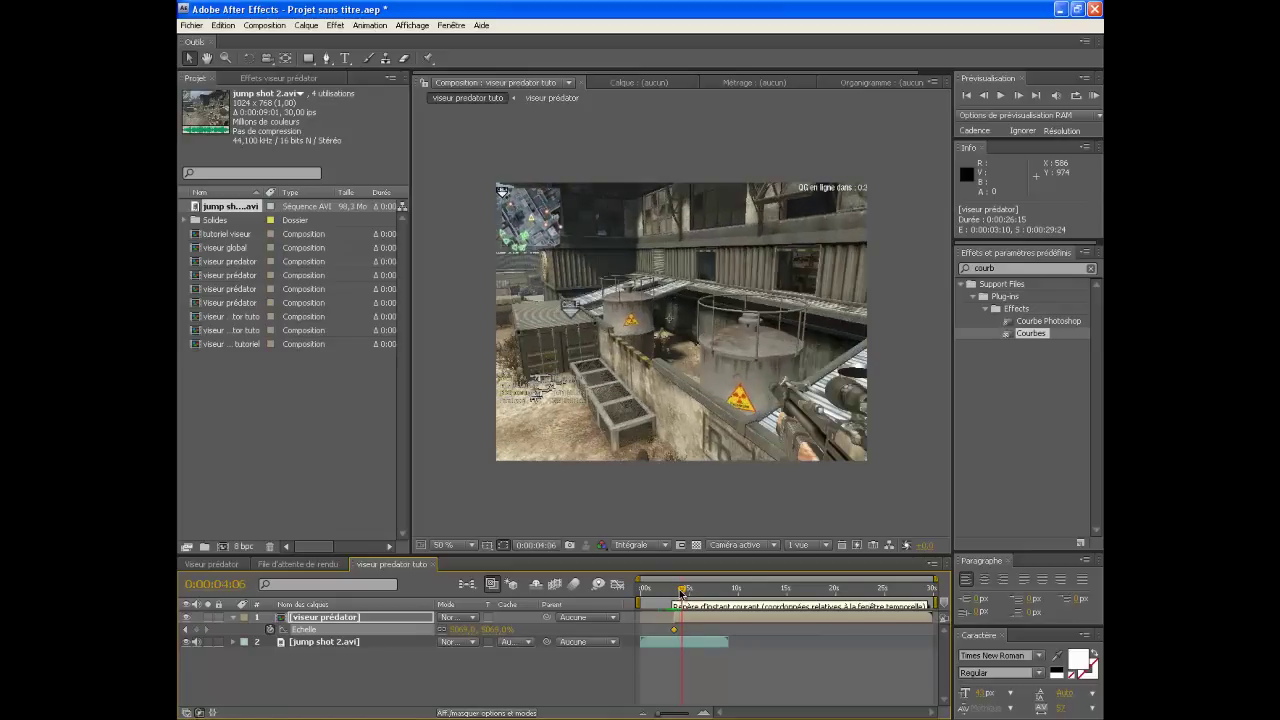
pyautogui.click(493, 629)
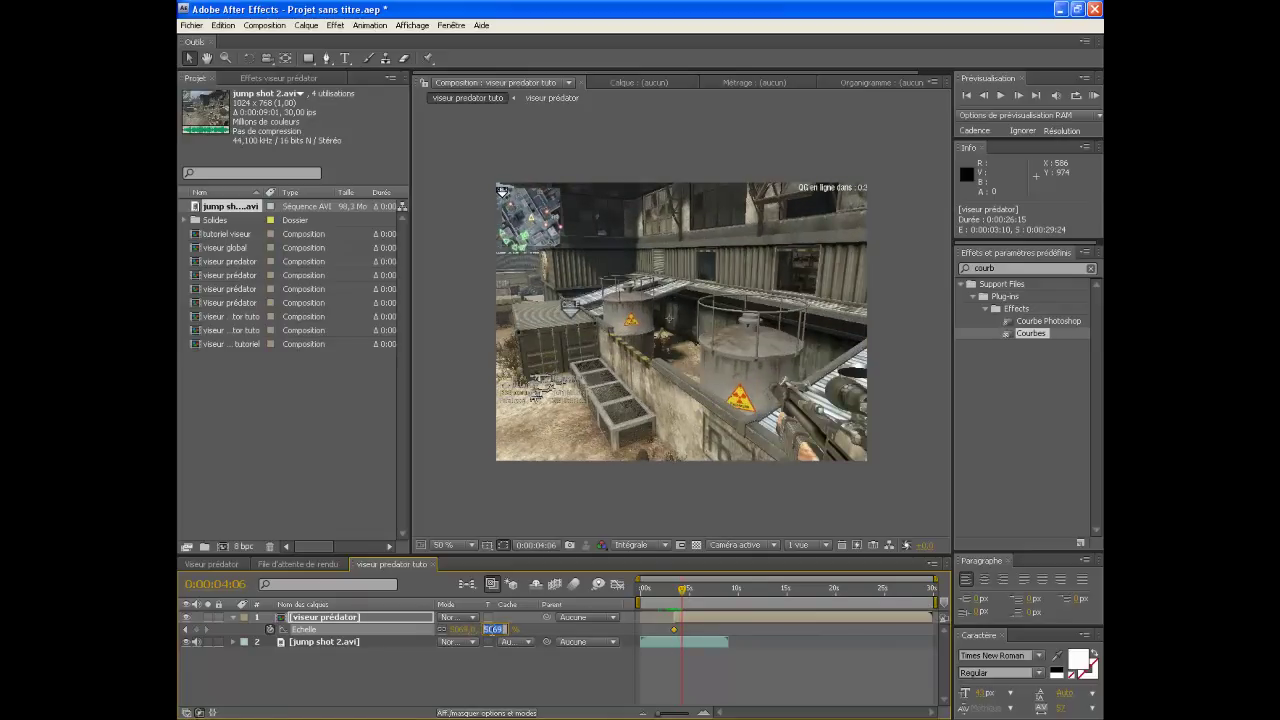
pyautogui.write('100')
pyautogui.press('Return')
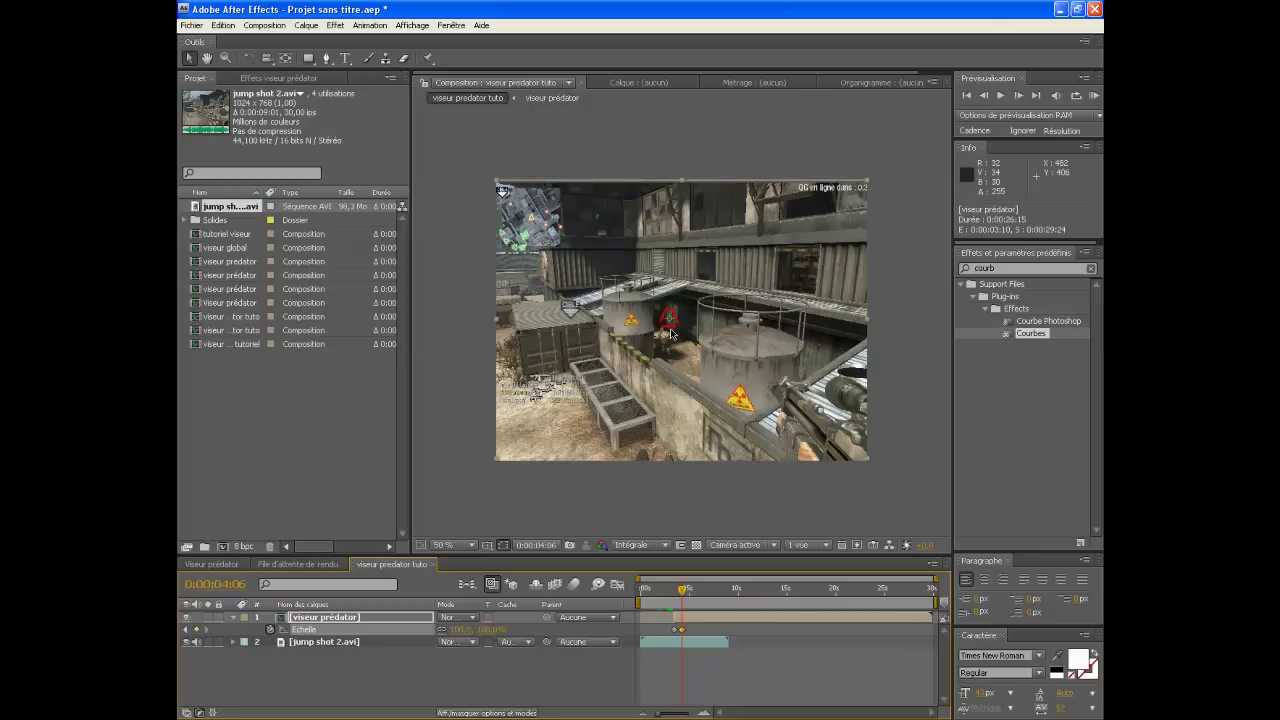
pyautogui.moveTo(501, 624); pyautogui.dragTo(472, 630)
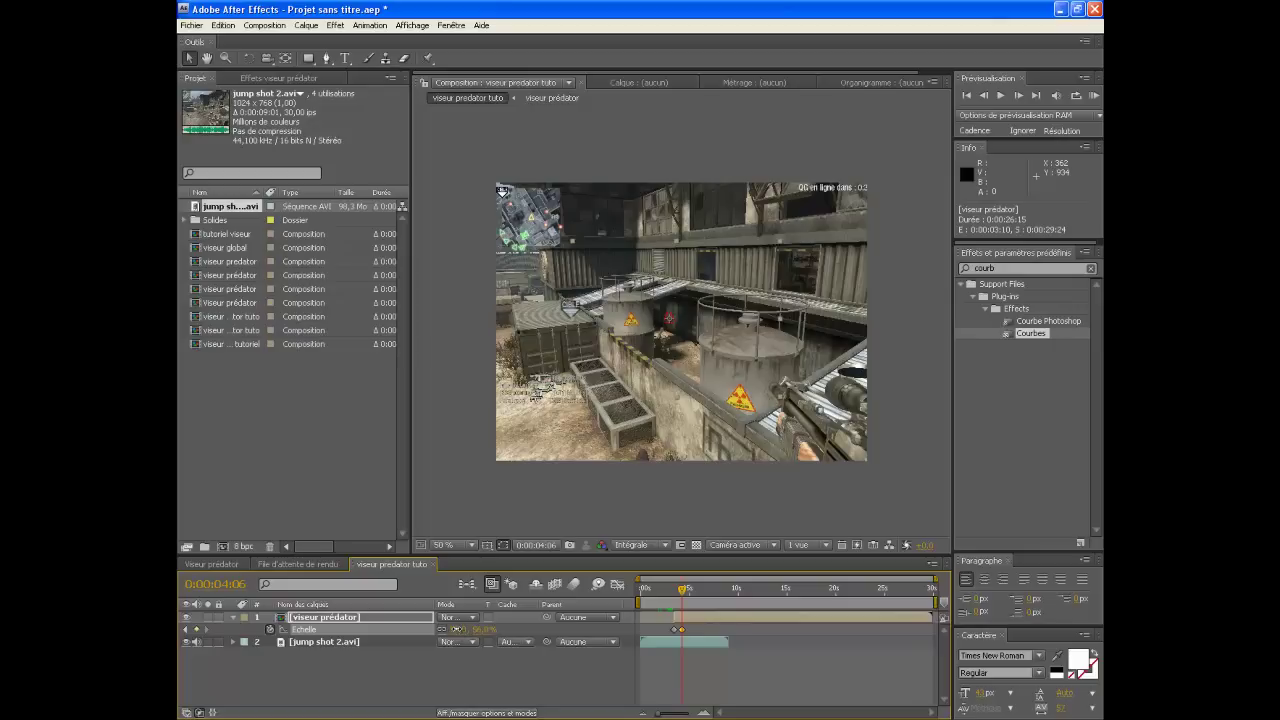
# Step: At 0:00:03:24, move the viseur prédator layer to about 485, 456.5 and set its first position keyframe
pyautogui.moveTo(935, 578); pyautogui.dragTo(745, 588)
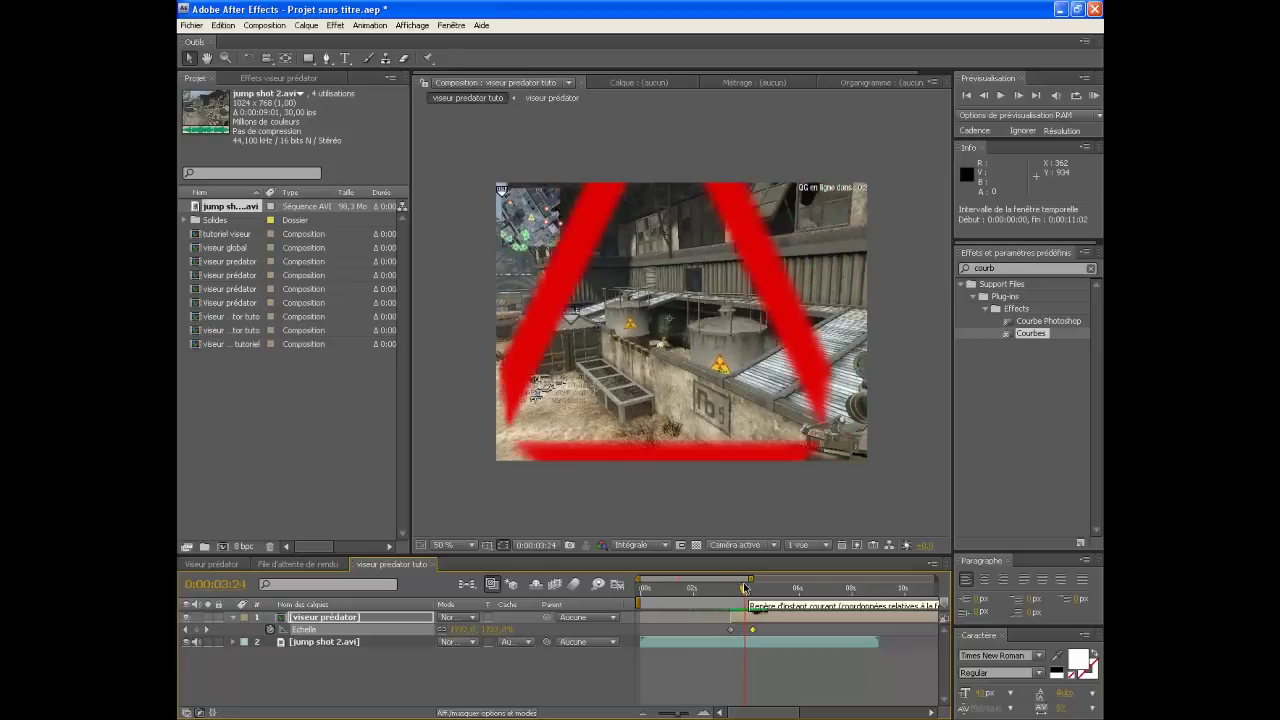
pyautogui.click(322, 624)
pyautogui.press('p')
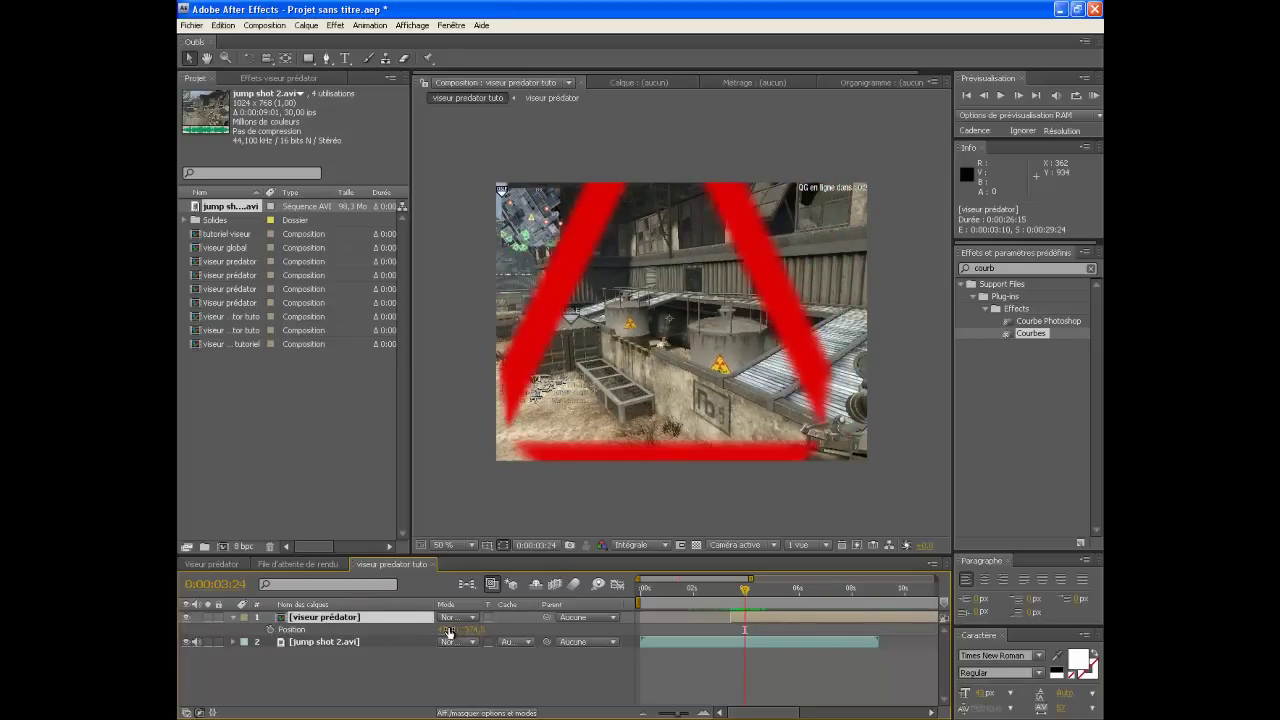
pyautogui.moveTo(654, 281); pyautogui.dragTo(651, 310)
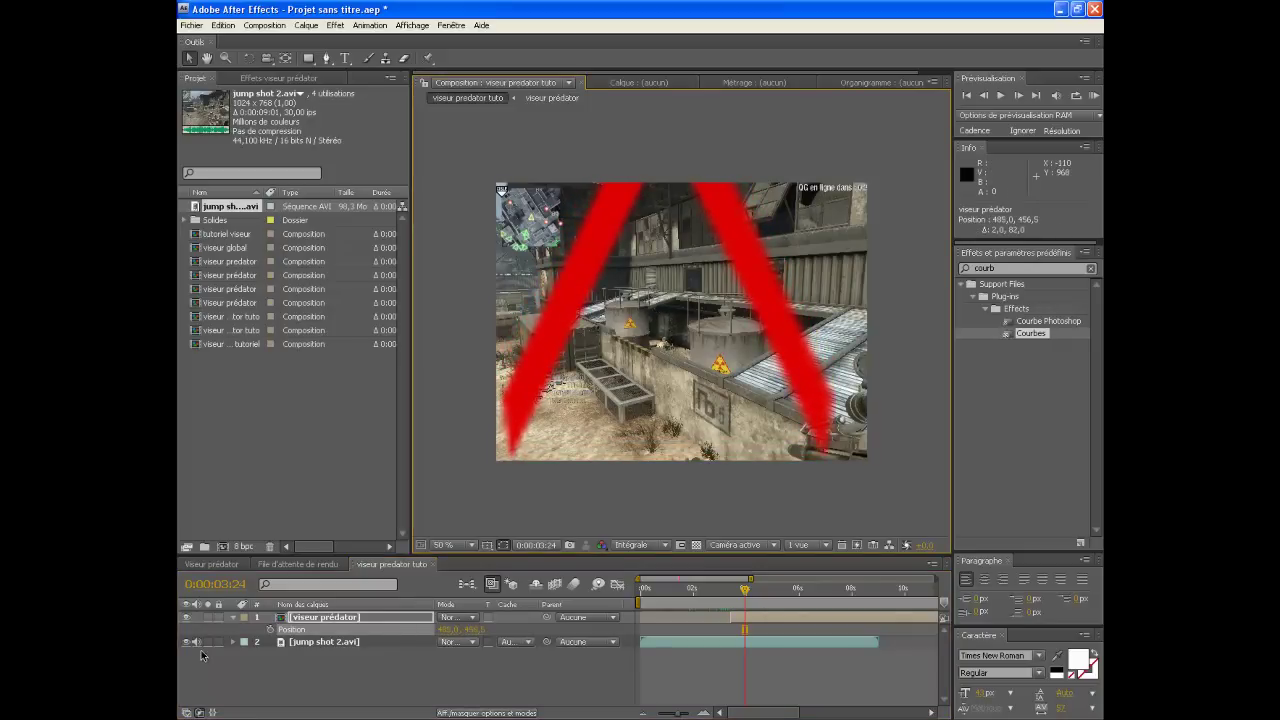
pyautogui.click(268, 629)
# Step: Keyframe the reticle's position over the enemy at about 465, 480.5 at 0:00:04:02 and 463, 444.5 at 0:00:04:05
pyautogui.moveTo(745, 592); pyautogui.dragTo(749, 595)
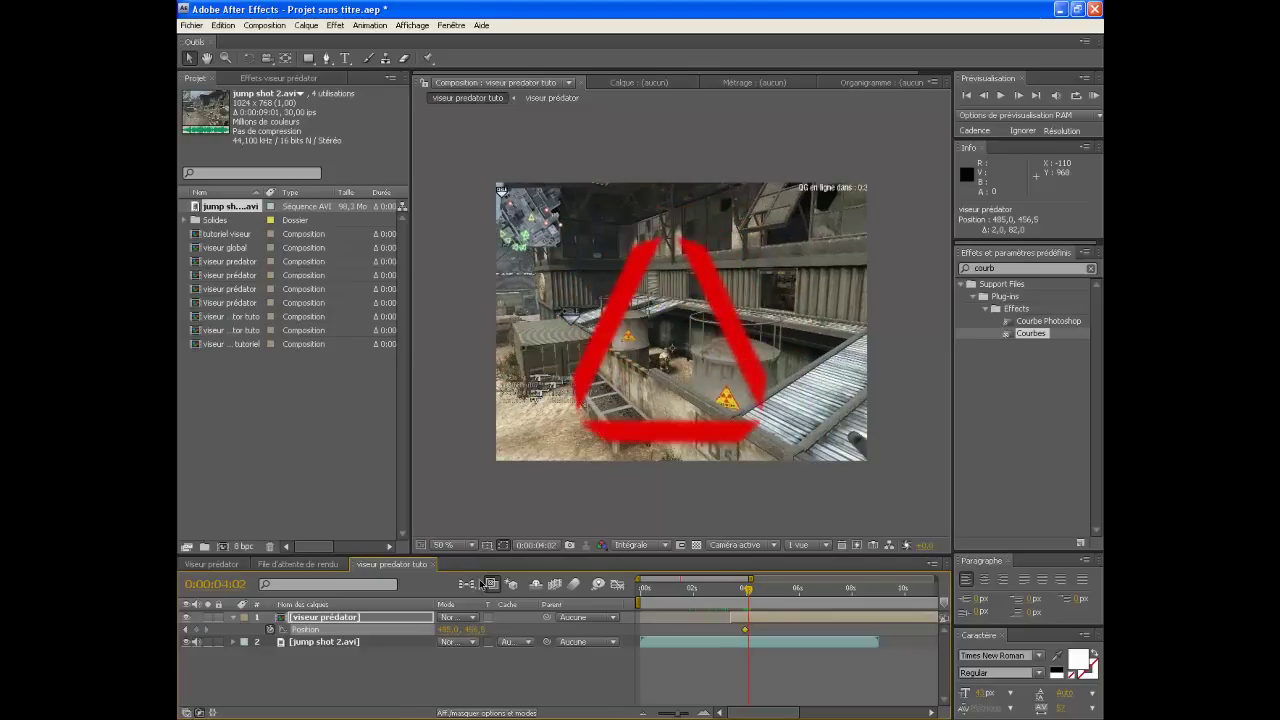
pyautogui.moveTo(668, 348); pyautogui.dragTo(669, 358)
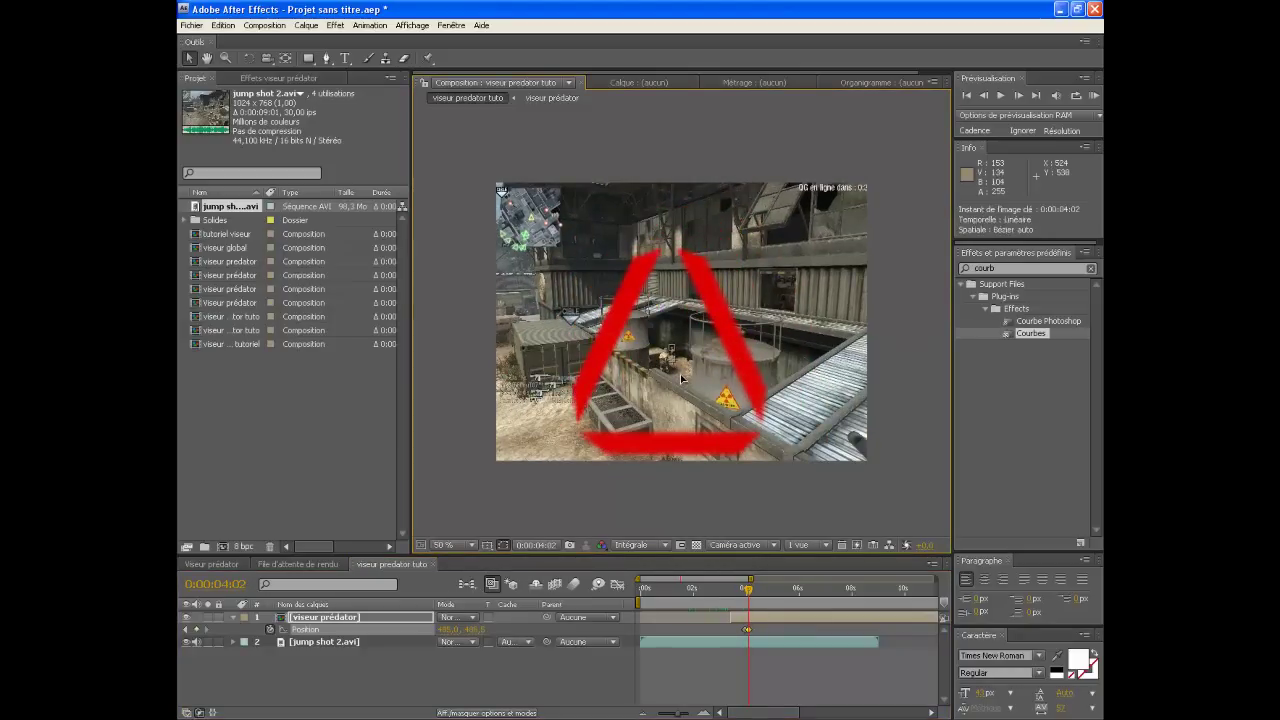
pyautogui.click(752, 592)
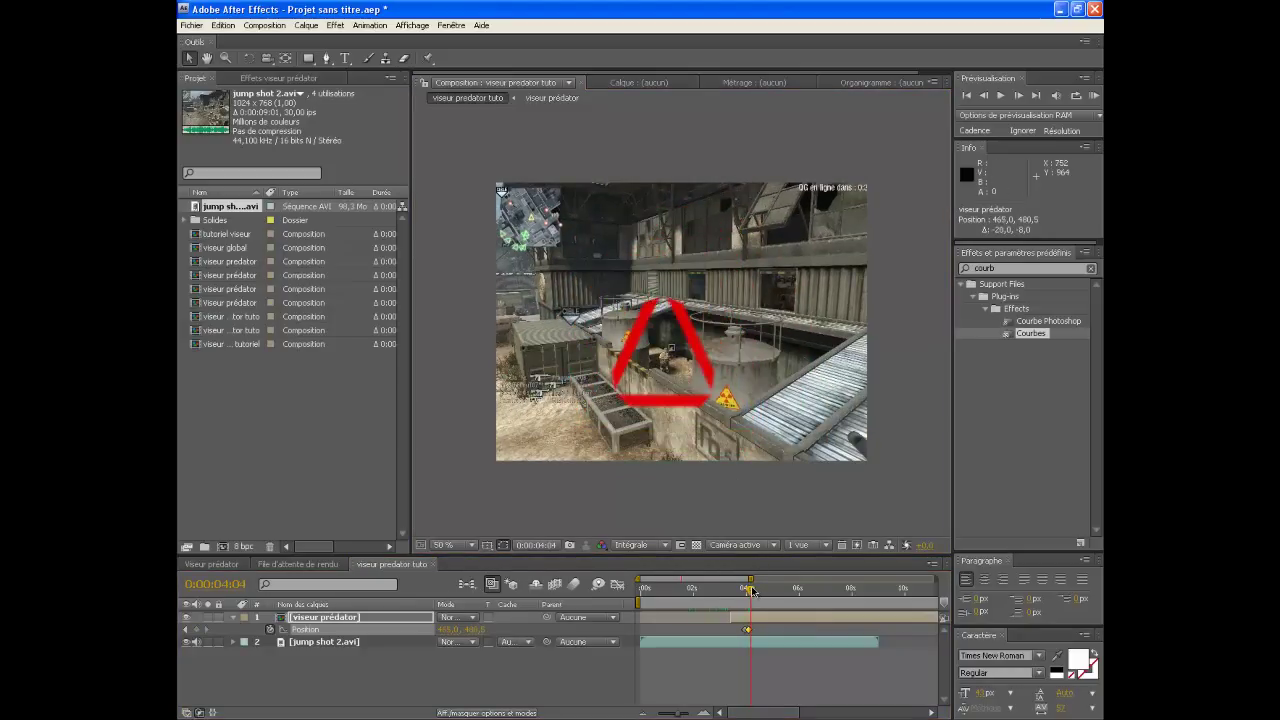
pyautogui.click(752, 590)
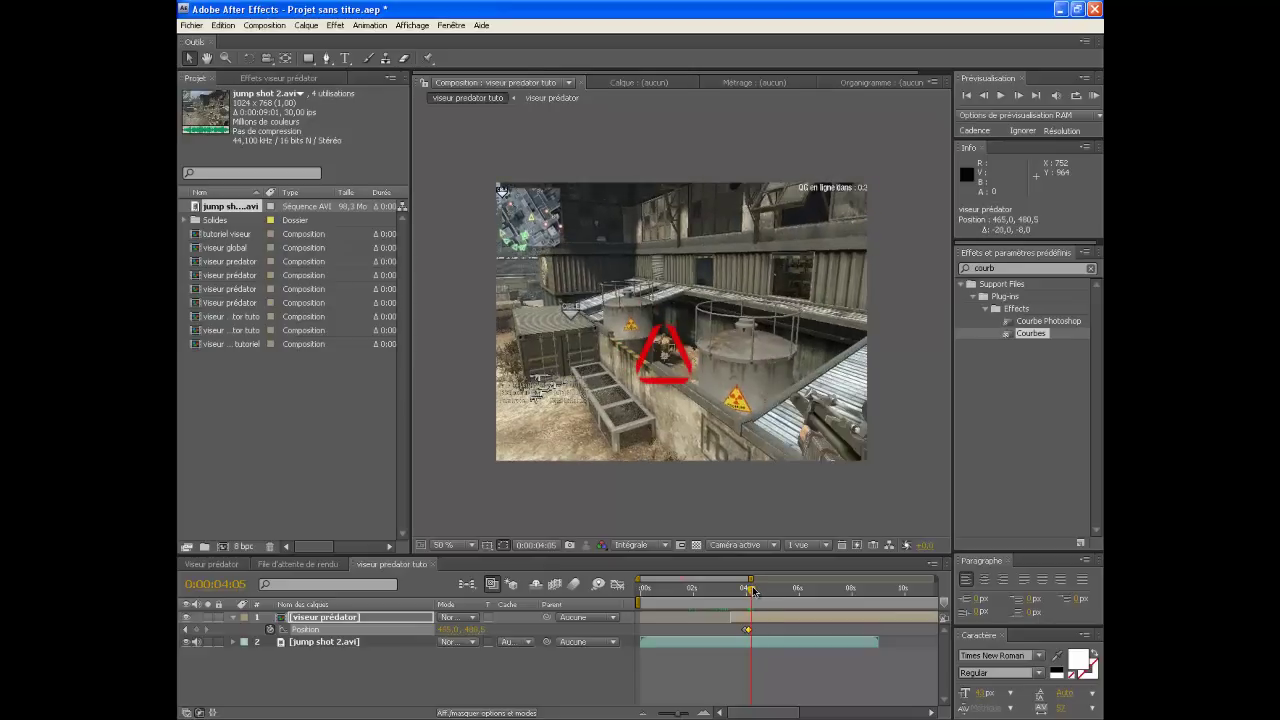
pyautogui.moveTo(671, 365); pyautogui.dragTo(673, 352)
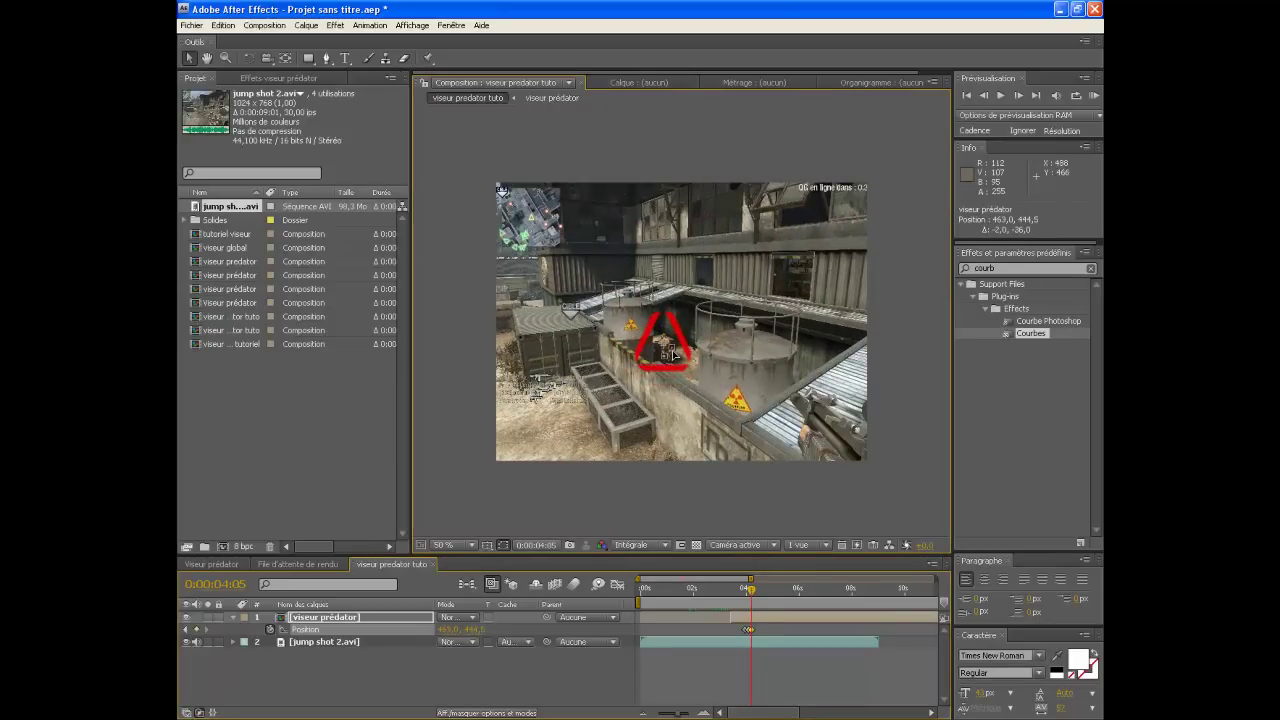
# Step: Keep the reticle on the enemy with position keyframes at about 465, 430 at 0:00:04:06 and 460, 419.5 at 0:00:04:08
pyautogui.click(756, 590)
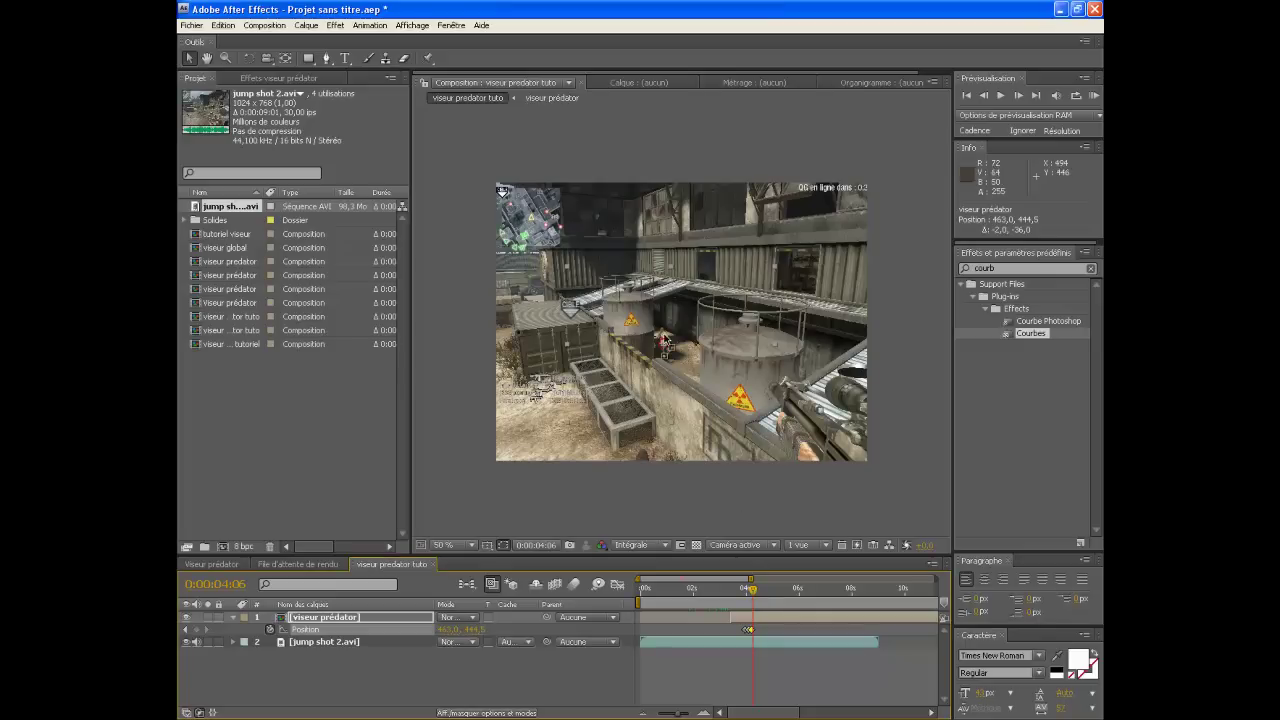
pyautogui.press('.')
pyautogui.press('.')
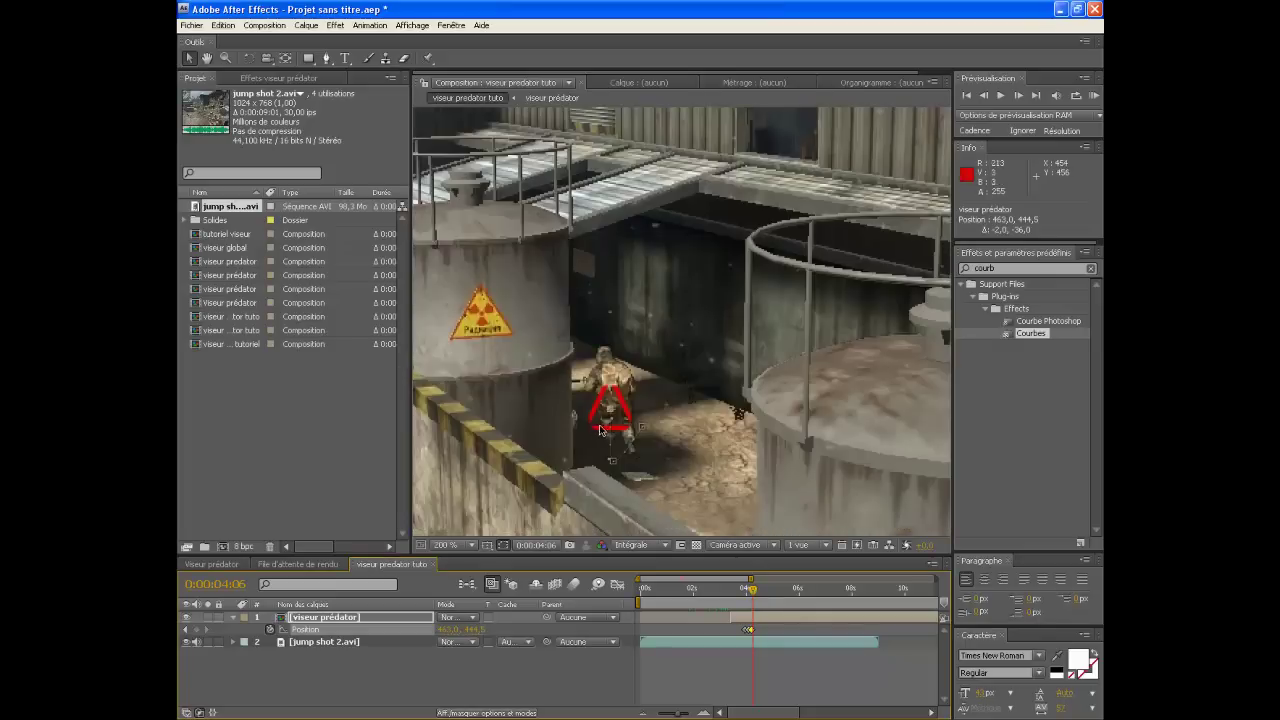
pyautogui.moveTo(609, 422); pyautogui.dragTo(613, 393)
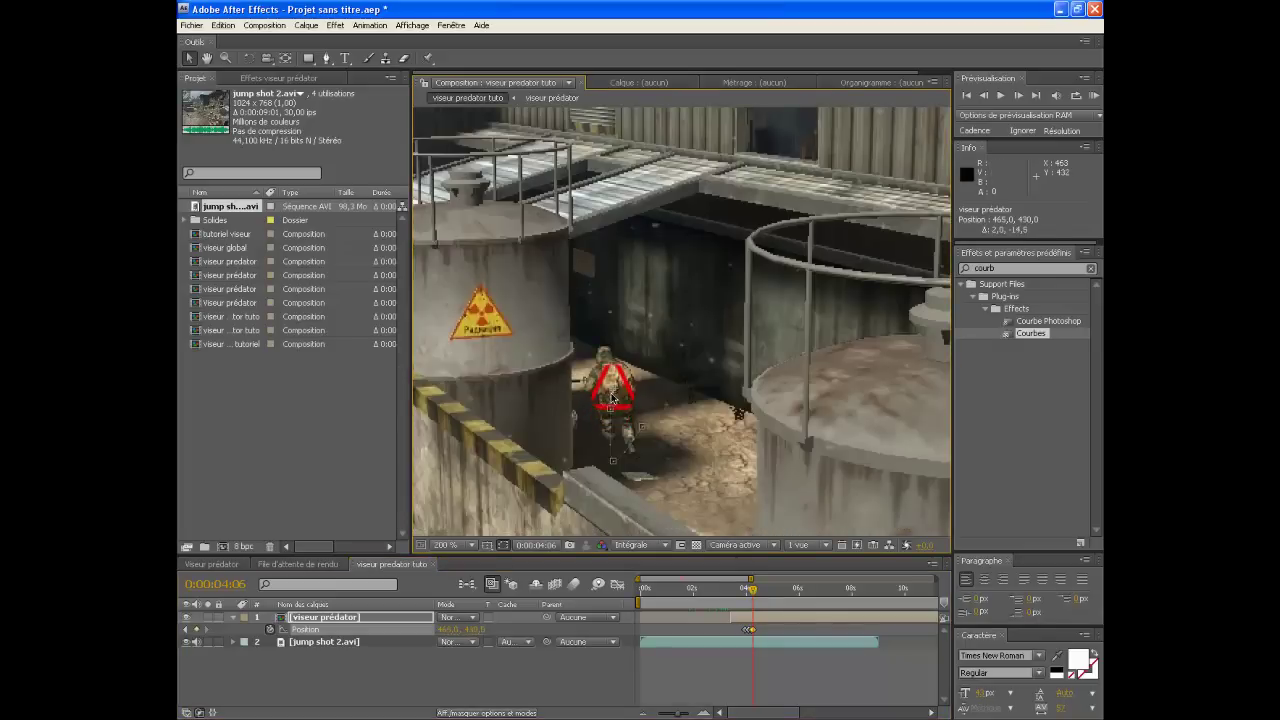
pyautogui.click(753, 591)
pyautogui.moveTo(618, 388); pyautogui.dragTo(610, 372)
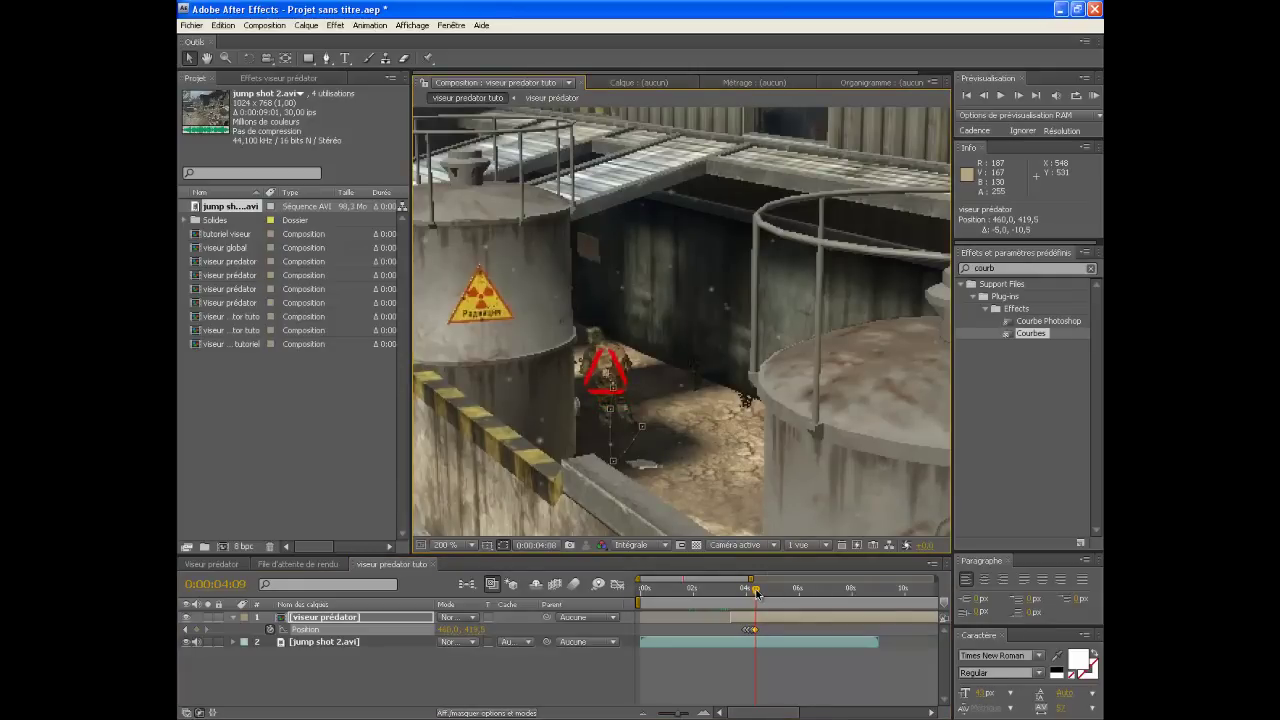
# Step: Track the enemy with position keyframes at about 452, 400.5 at 0:00:04:10, 432.5, 376 at 0:00:04:11, and 428, 373.5 just after
pyautogui.click(757, 591)
pyautogui.moveTo(616, 378); pyautogui.dragTo(600, 341)
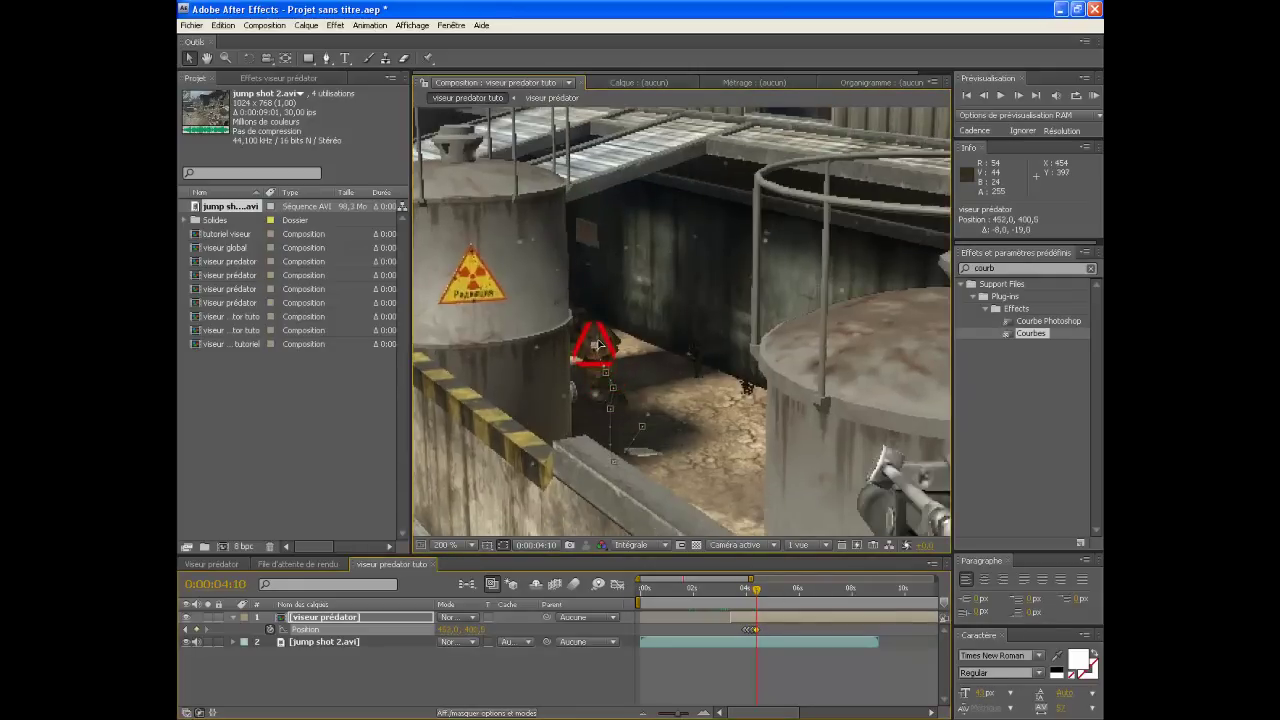
pyautogui.click(757, 591)
pyautogui.moveTo(600, 344); pyautogui.dragTo(551, 286)
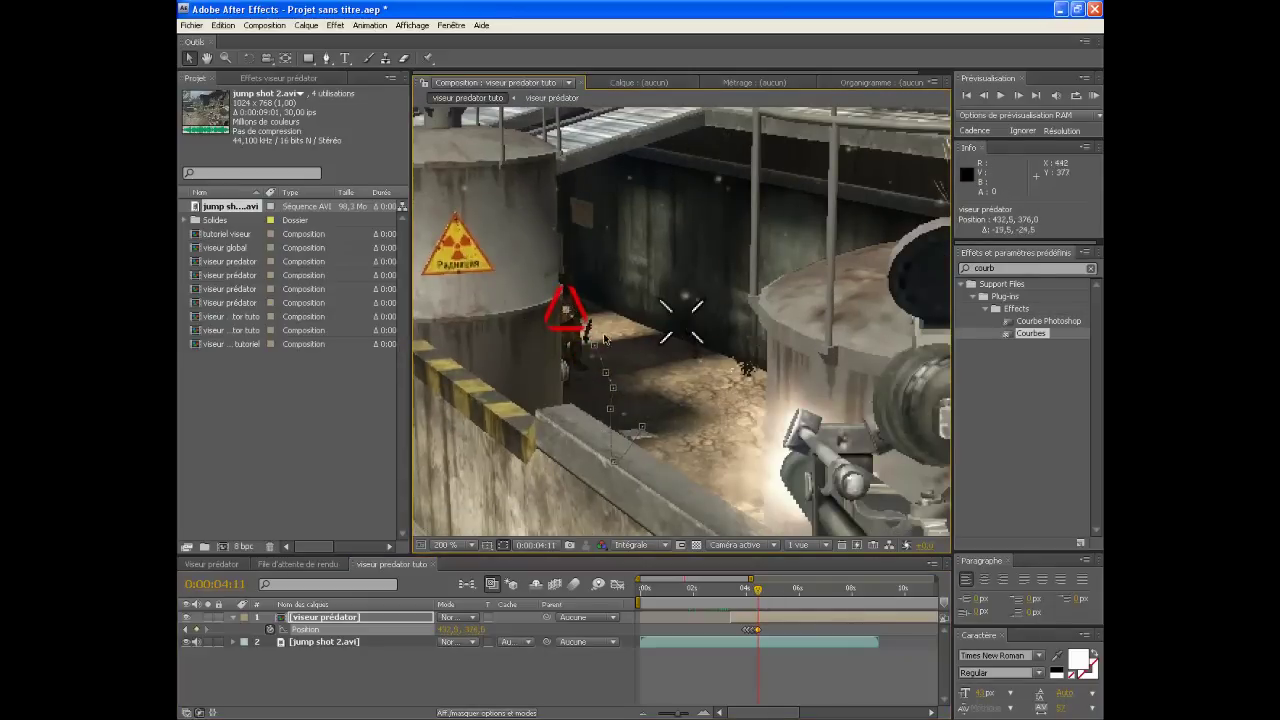
pyautogui.click(757, 591)
pyautogui.moveTo(570, 314); pyautogui.dragTo(566, 311)
# Step: Track the falling enemy with position keyframes at about 422.5, 347 at 0:00:04:15 and 417.5, 331.5 at 0:00:04:16
pyautogui.click(762, 591)
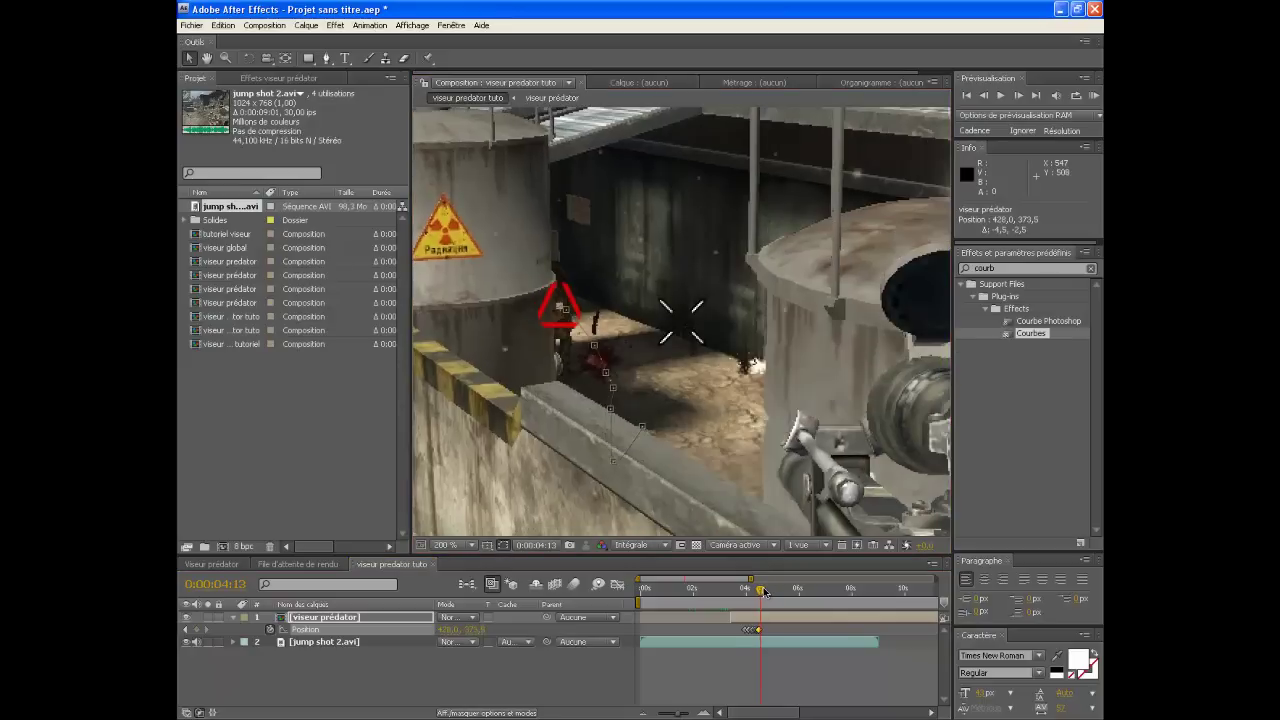
pyautogui.click(764, 591)
pyautogui.moveTo(576, 307); pyautogui.dragTo(563, 267)
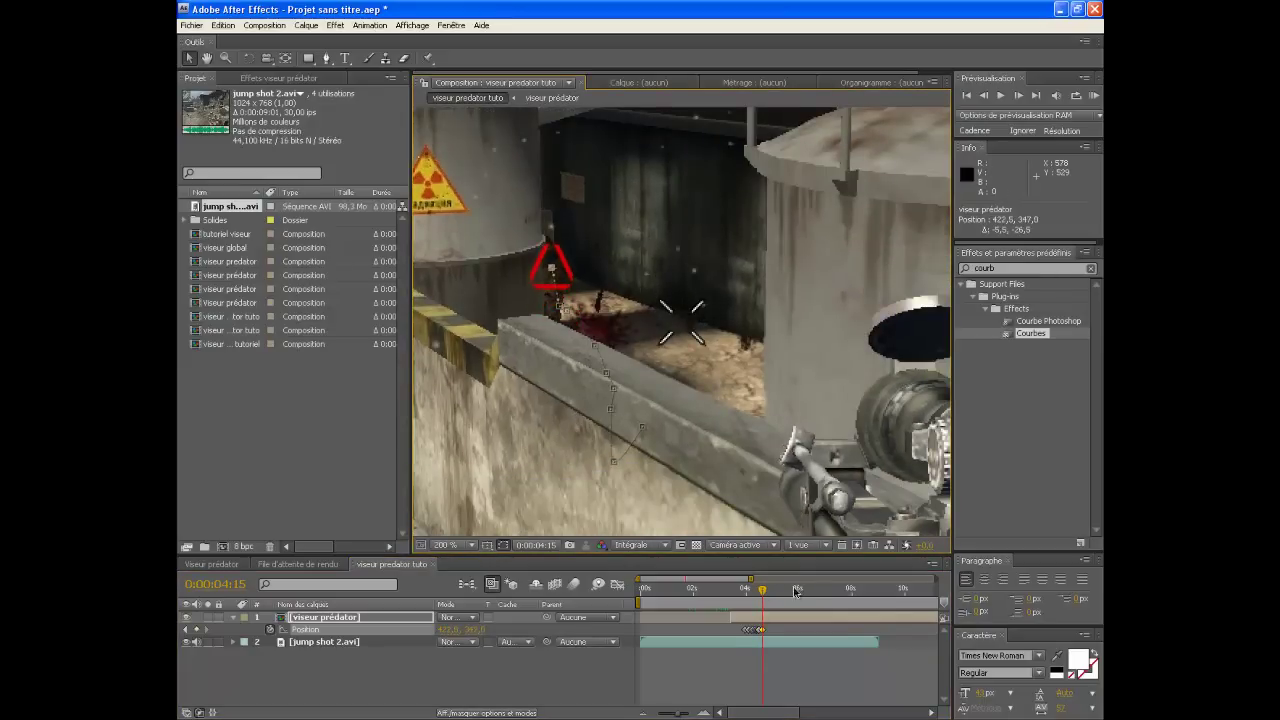
pyautogui.click(762, 591)
pyautogui.moveTo(555, 270); pyautogui.dragTo(545, 247)
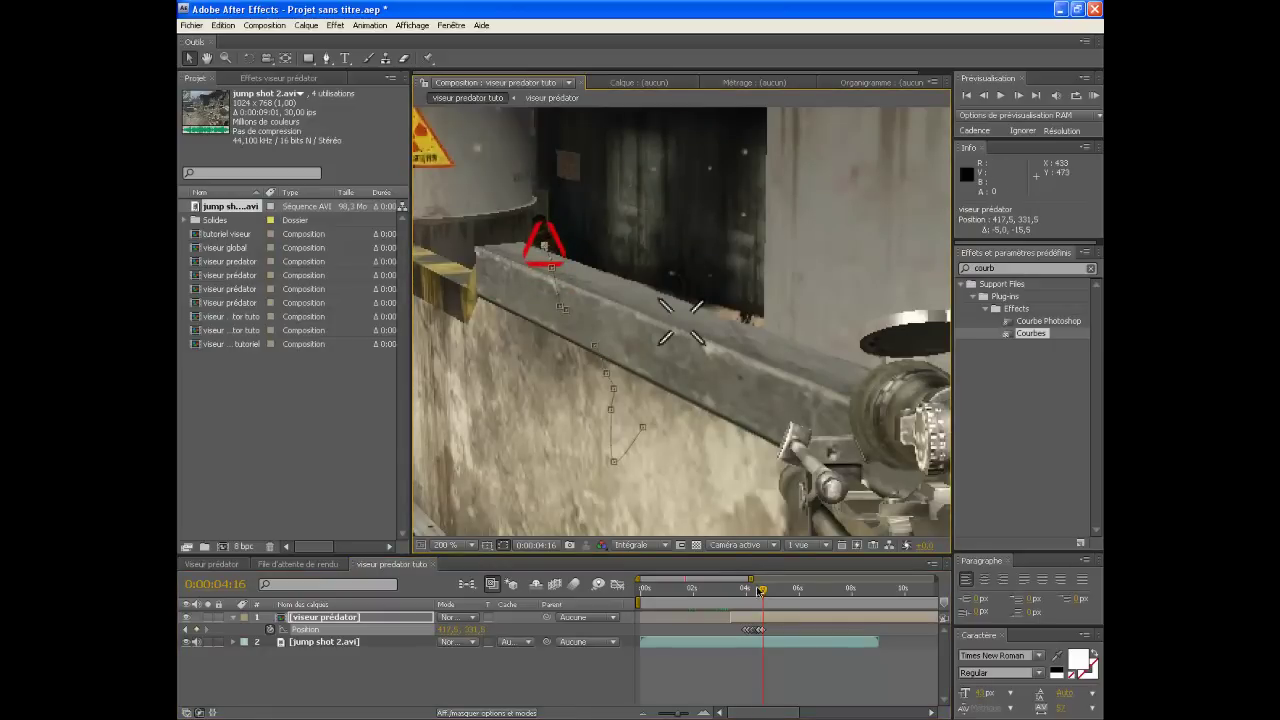
pyautogui.scroll(-1, 768, 505)
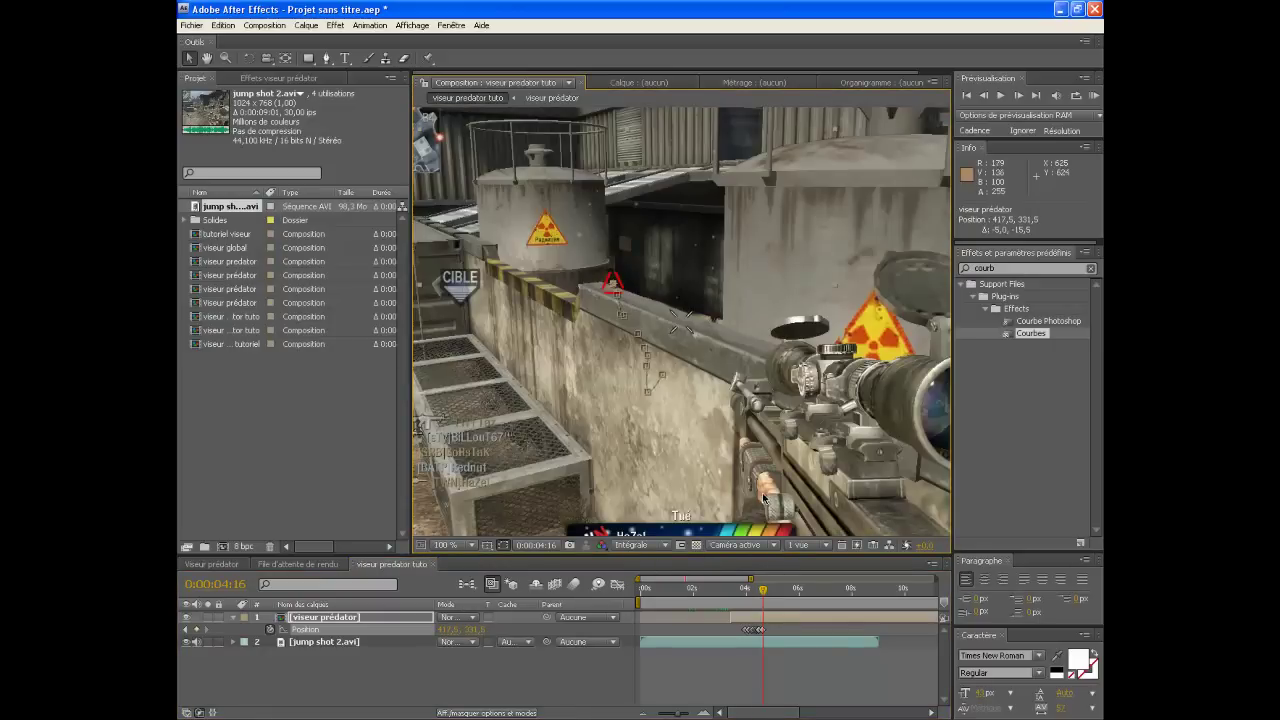
# Step: Animate the viseur prédator layer's rotation from 0° at 0:00:03:14 to more than one full turn at 0:00:04:19
pyautogui.moveTo(764, 590); pyautogui.dragTo(738, 580)
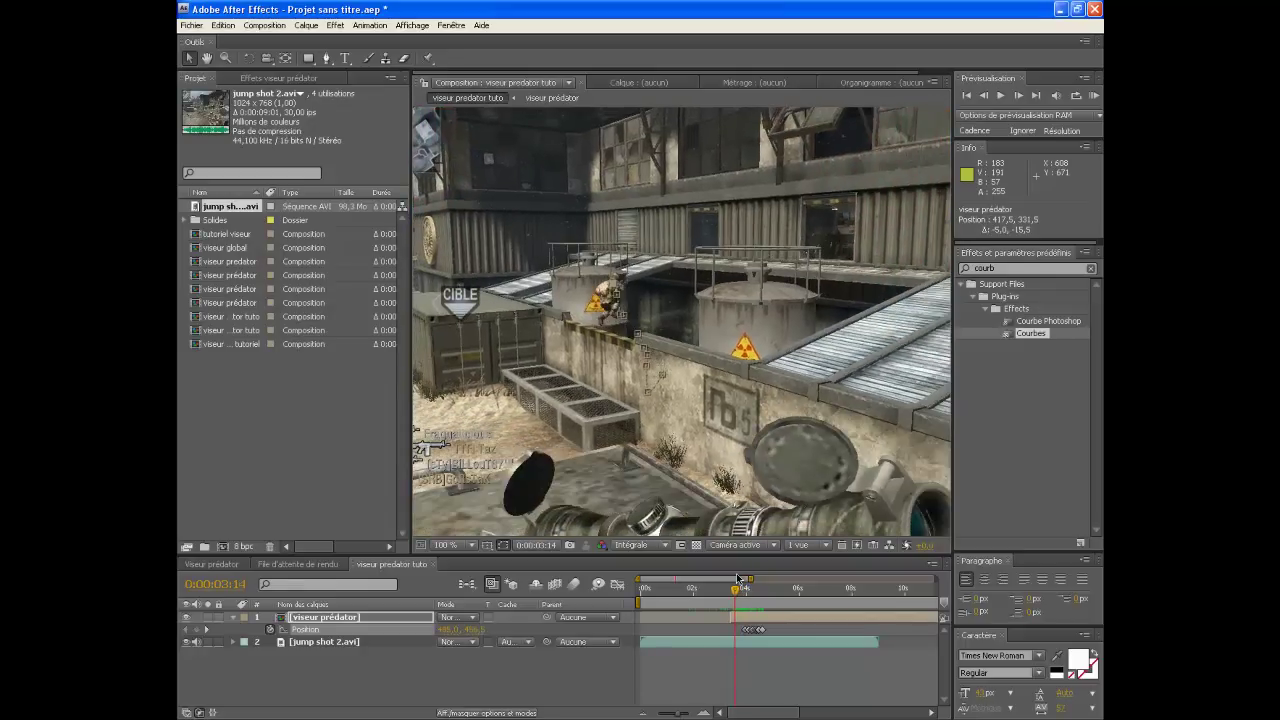
pyautogui.click(365, 617)
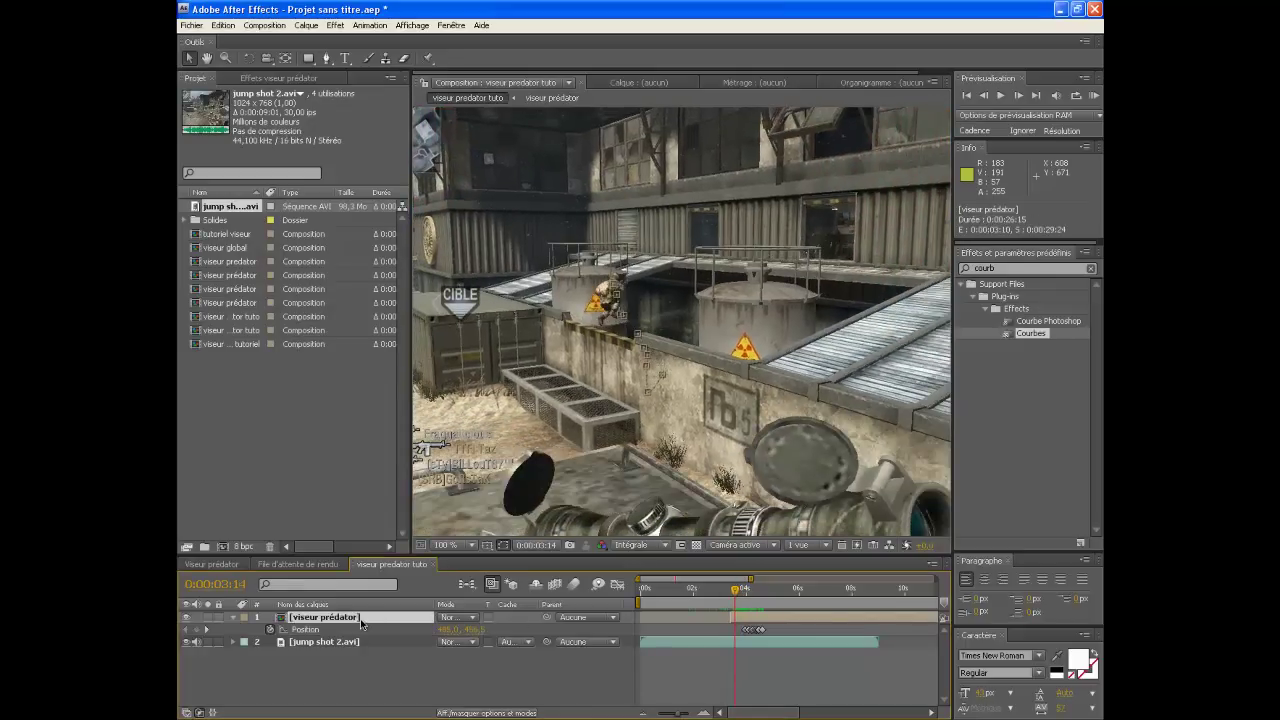
pyautogui.press('r')
pyautogui.click(269, 630)
pyautogui.moveTo(735, 590); pyautogui.dragTo(765, 589)
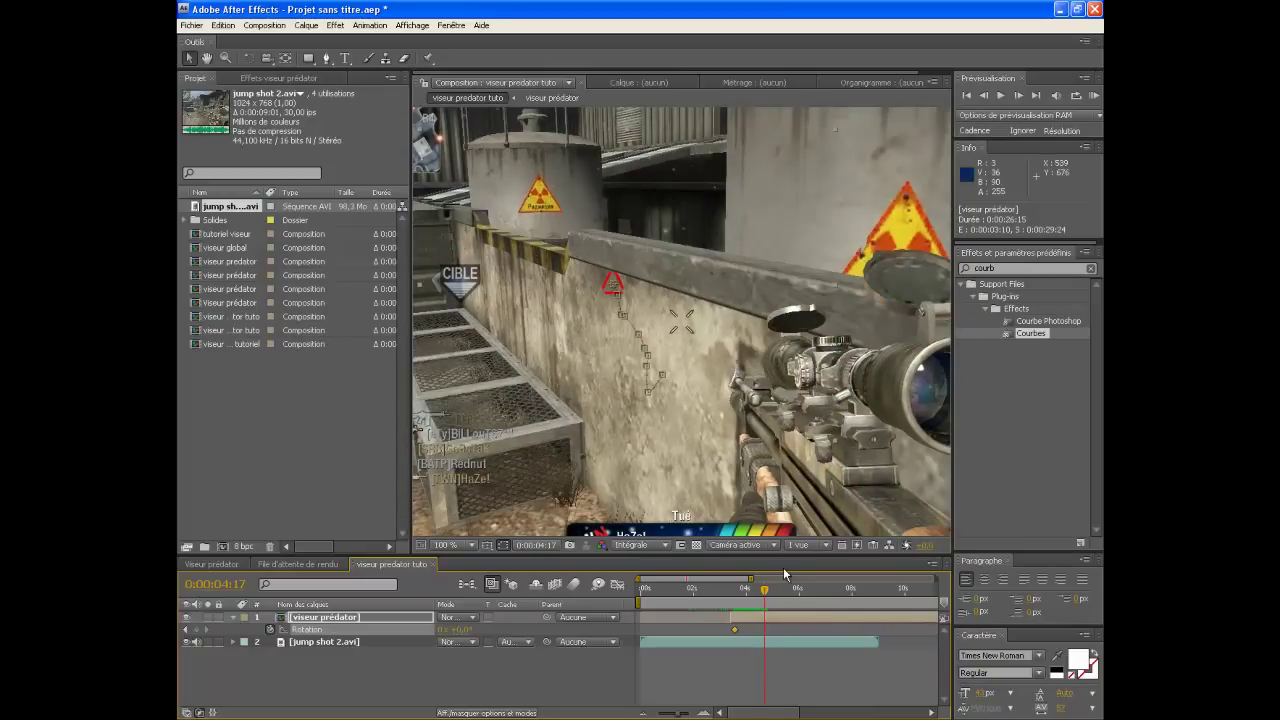
pyautogui.click(768, 589)
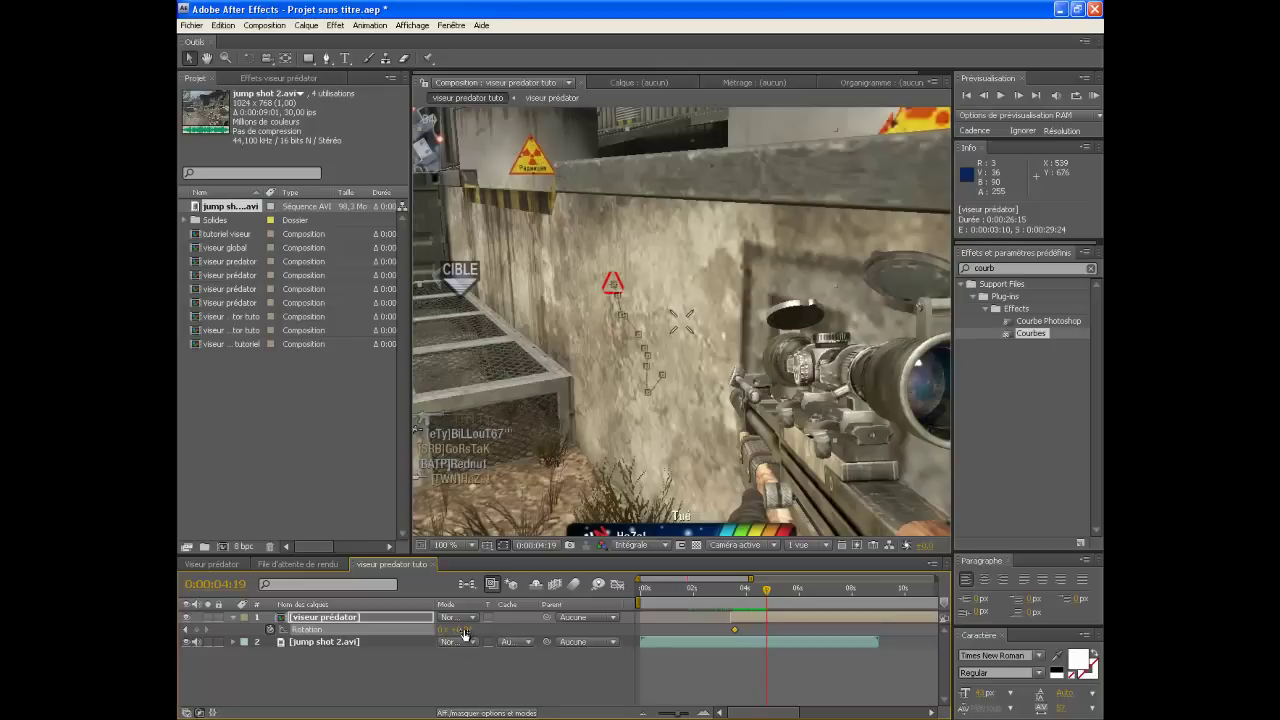
pyautogui.moveTo(462, 628); pyautogui.dragTo(565, 630)
# Step: Start the work area at 0:00:03:03 and run a RAM preview of the reticle animation
pyautogui.moveTo(772, 586); pyautogui.dragTo(755, 590)
pyautogui.click(1094, 96)
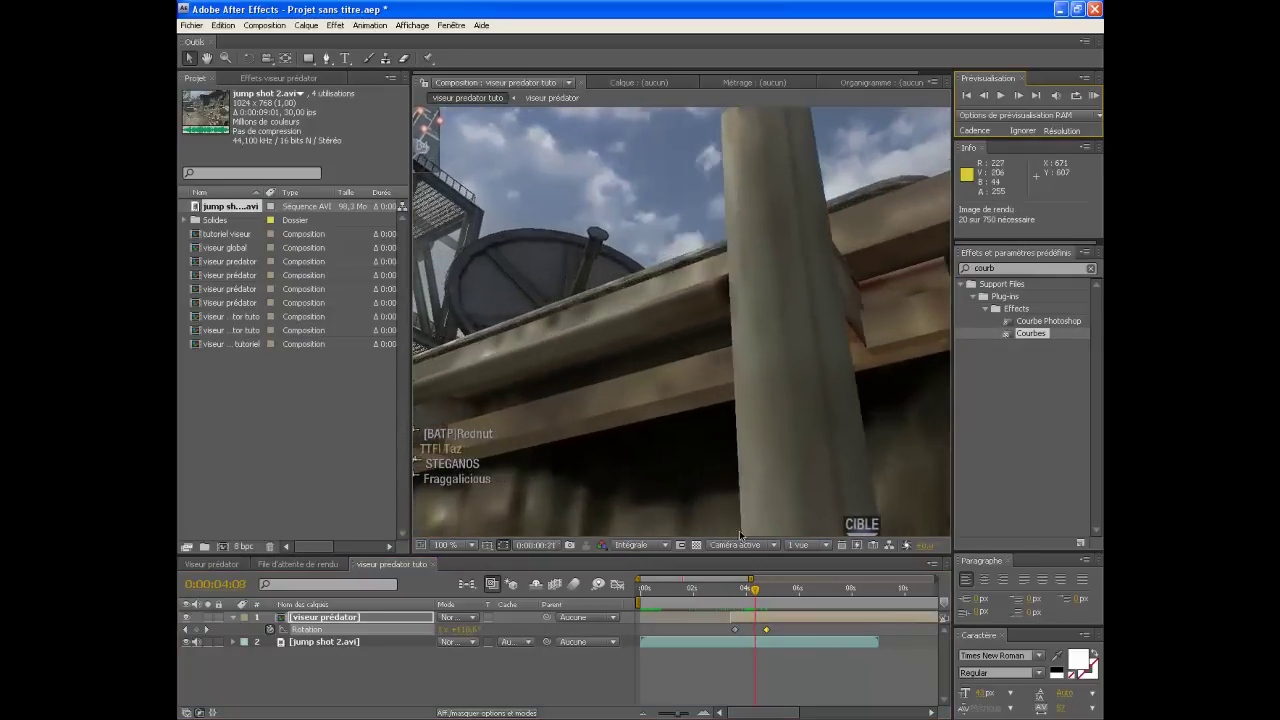
pyautogui.press('space')
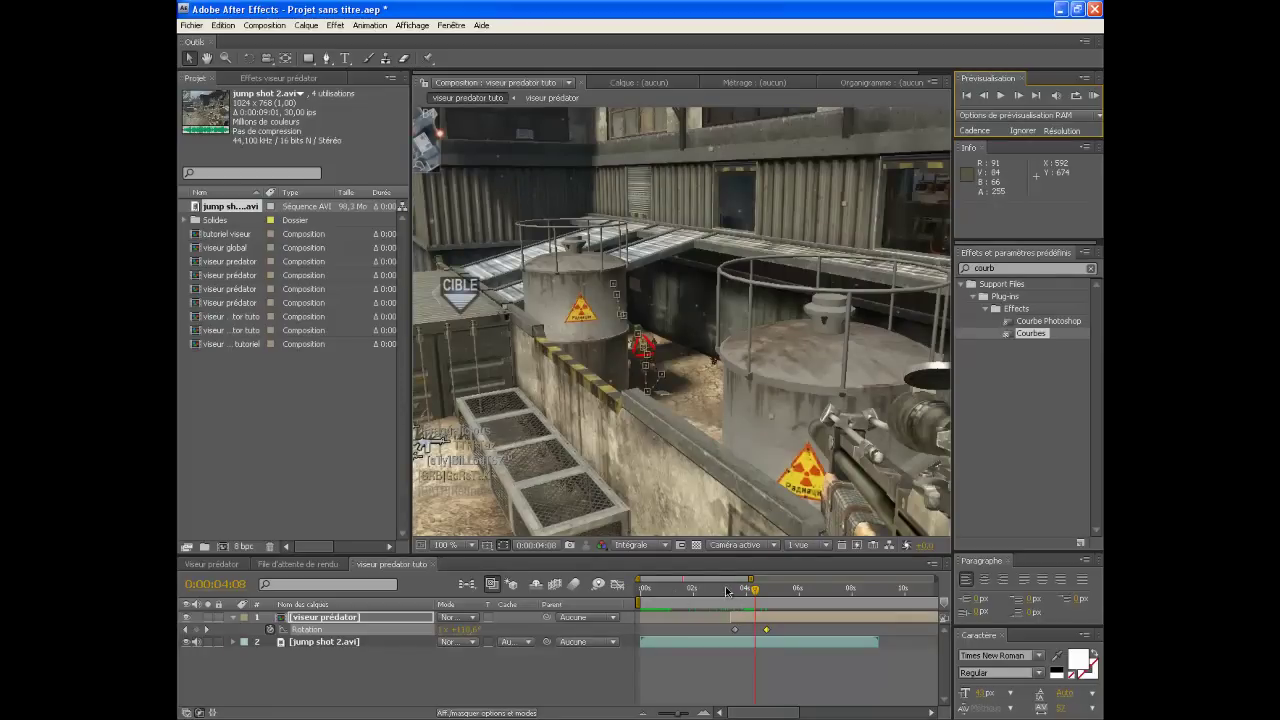
pyautogui.moveTo(638, 601); pyautogui.dragTo(716, 602)
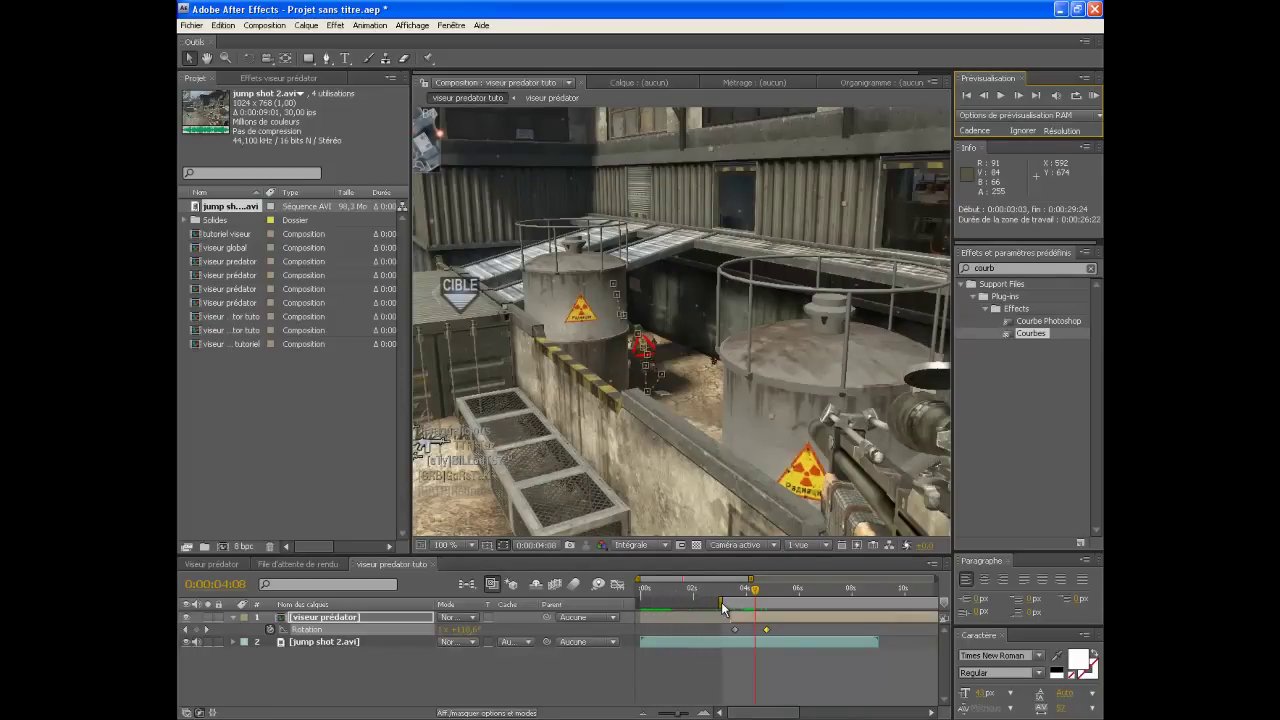
pyautogui.click(1094, 96)
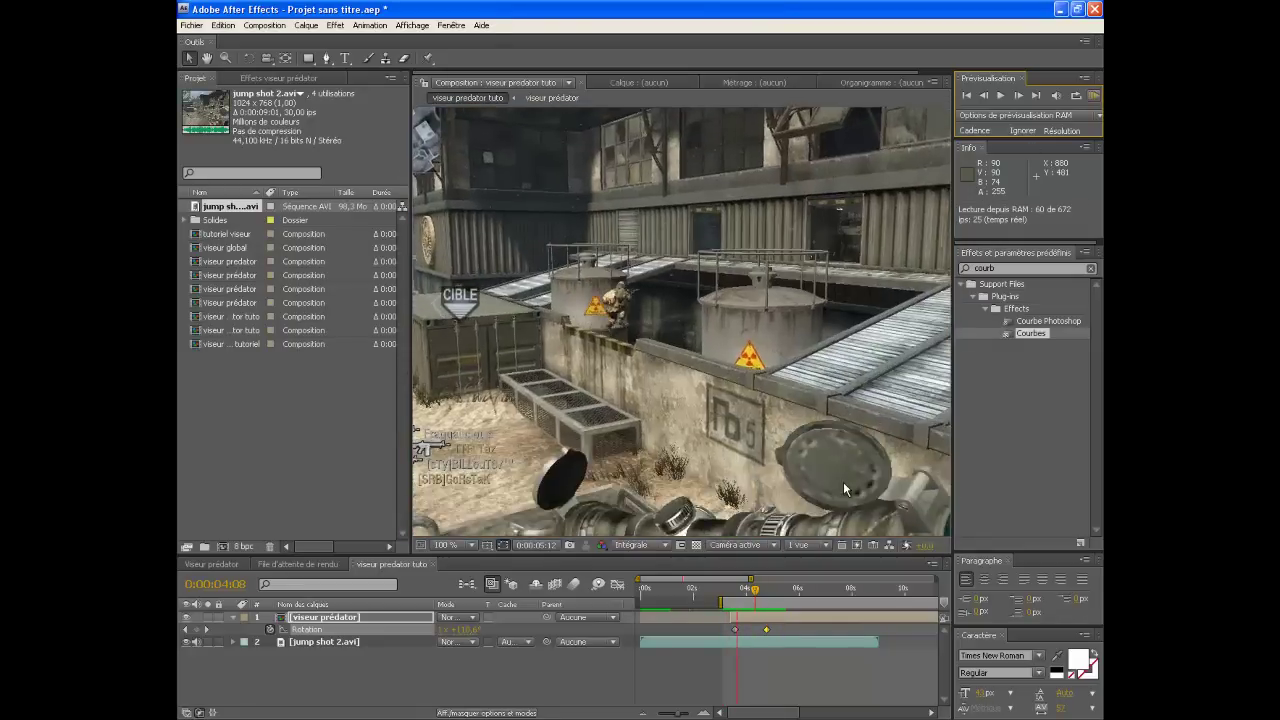
pyautogui.click(745, 590)
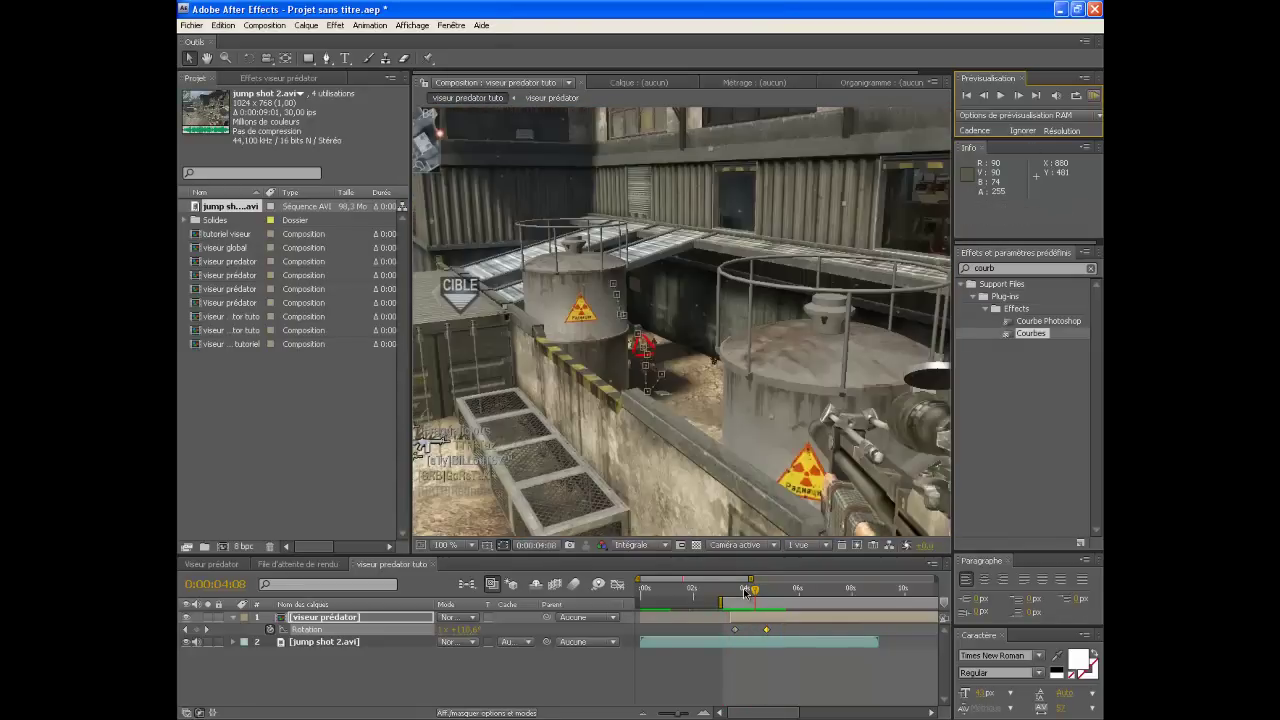
# Step: Step through the frames around 0:00:04:11 to check the reticle's alignment with the enemy, and select the viseur prédator layer
pyautogui.moveTo(745, 590); pyautogui.dragTo(757, 591)
pyautogui.press('.')
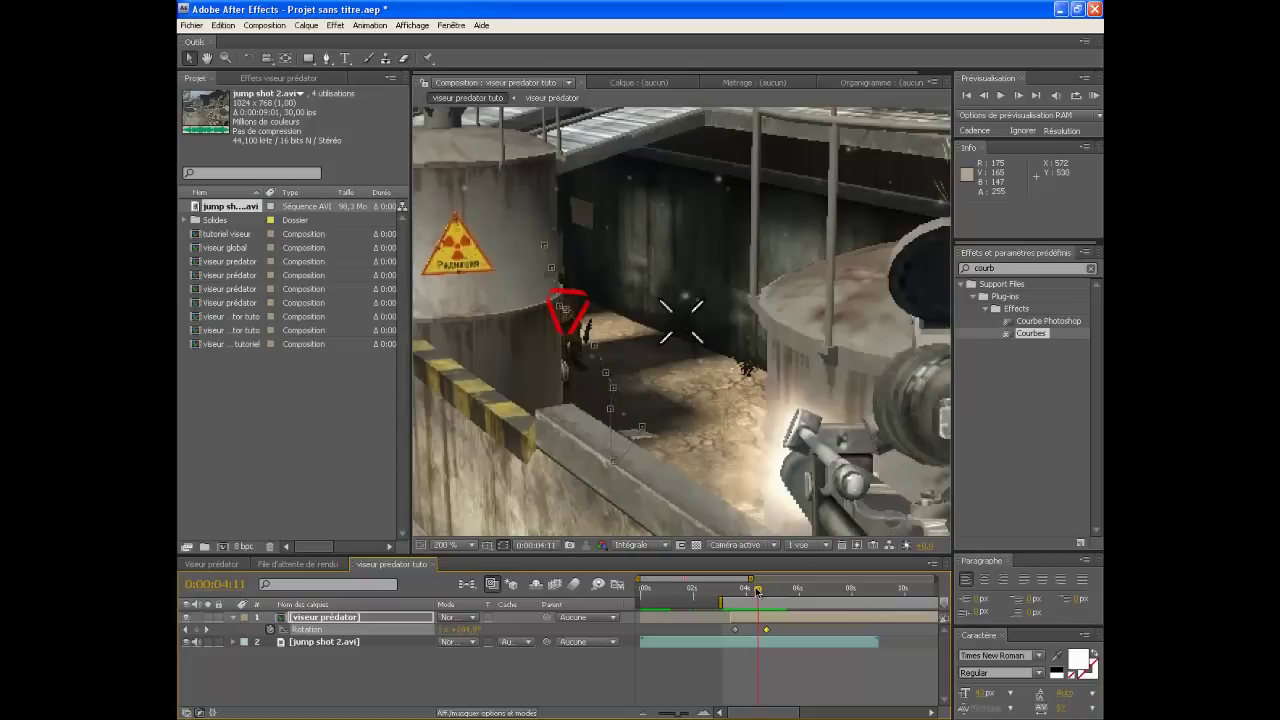
pyautogui.moveTo(757, 591); pyautogui.dragTo(758, 591)
pyautogui.press(',')
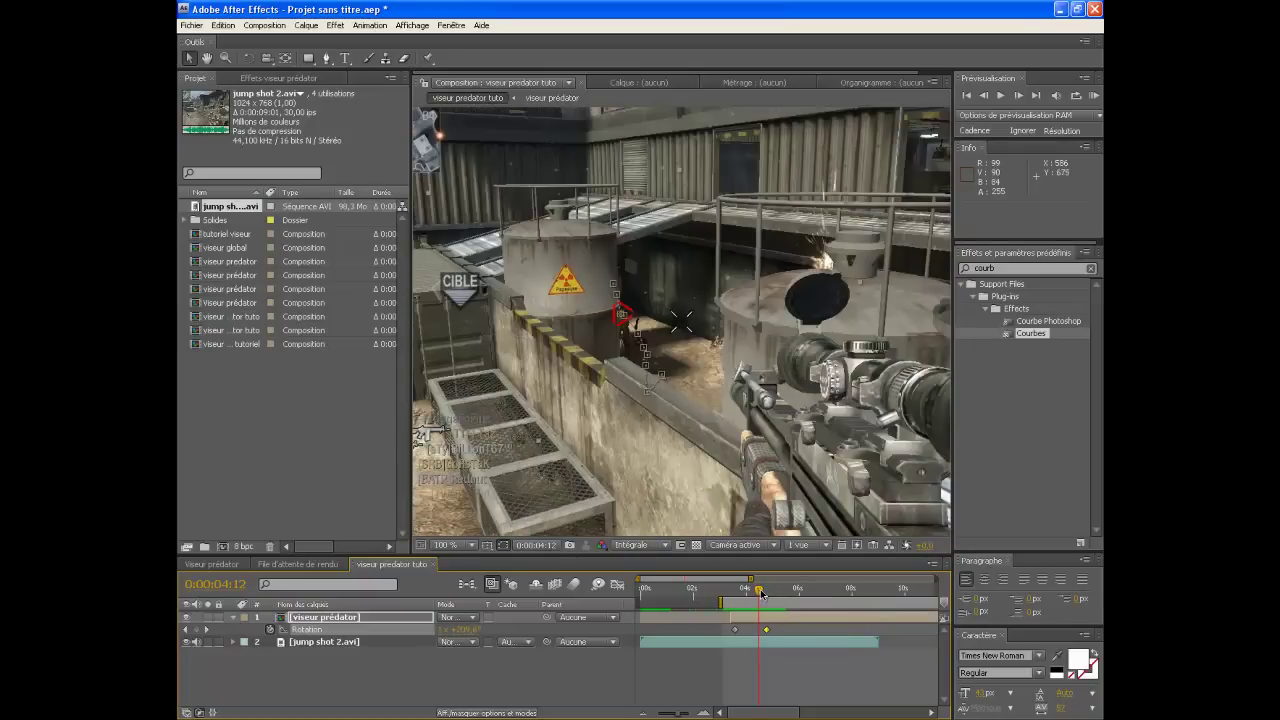
pyautogui.moveTo(760, 592); pyautogui.dragTo(760, 592)
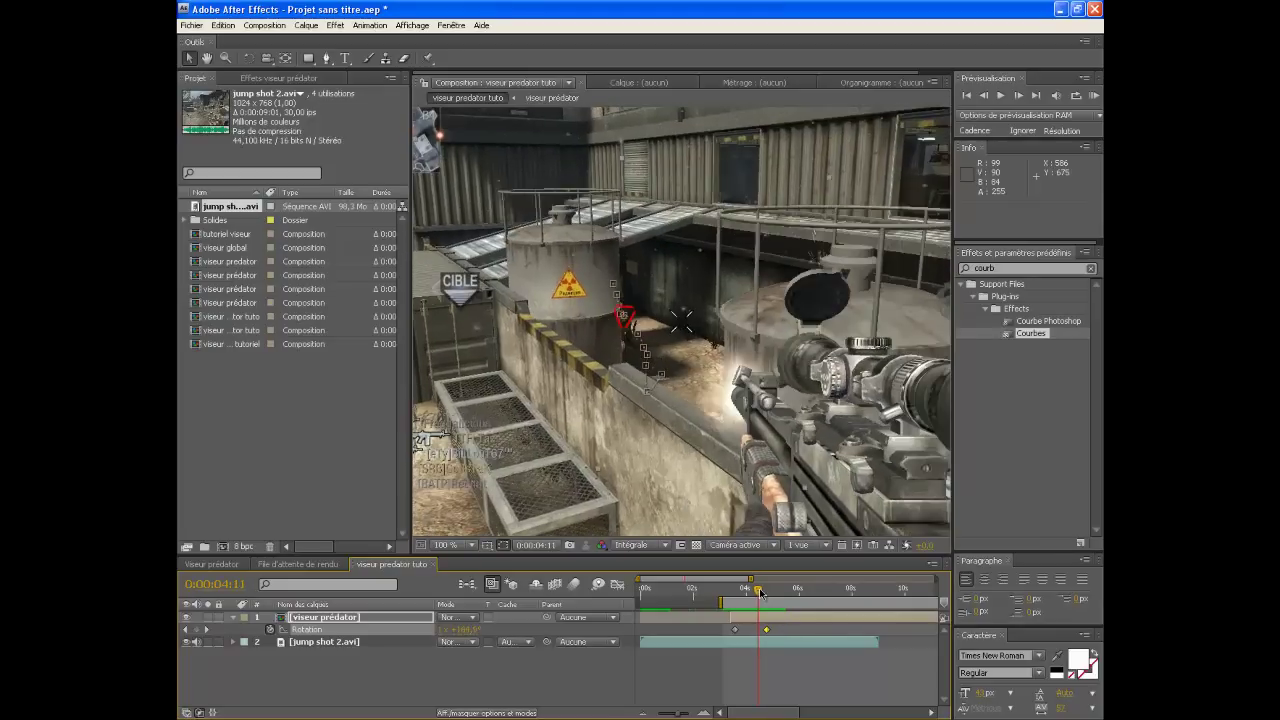
pyautogui.press('Return')
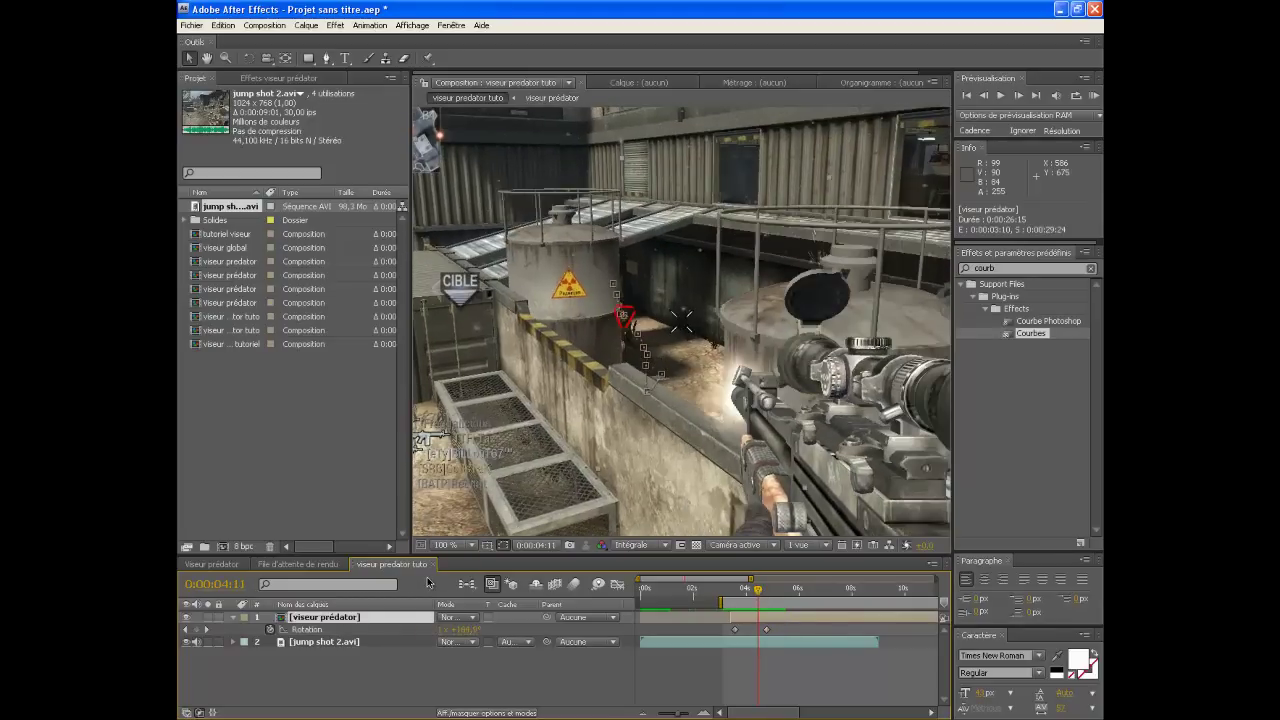
# Step: Keyframe the viseur prédator layer's opacity from 100% at 0:00:04:11 to 0% at 0:00:04:14
pyautogui.press('t')
pyautogui.click(271, 630)
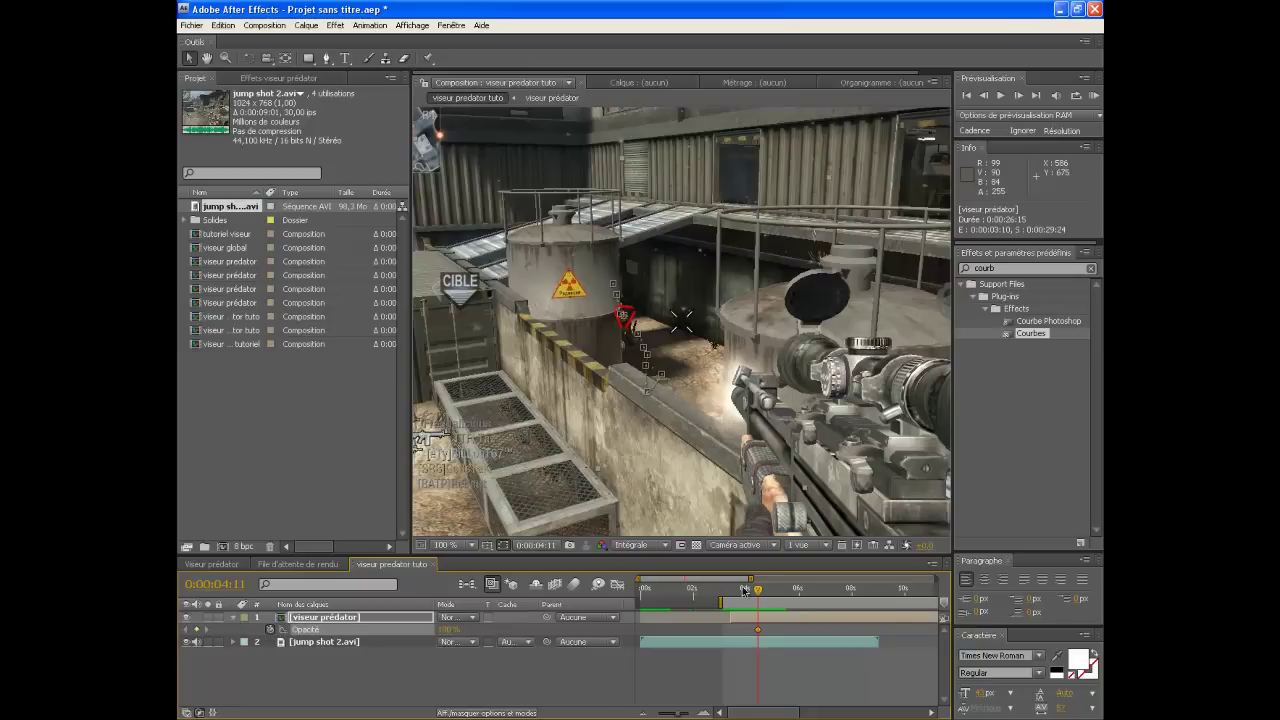
pyautogui.moveTo(757, 591); pyautogui.dragTo(761, 591)
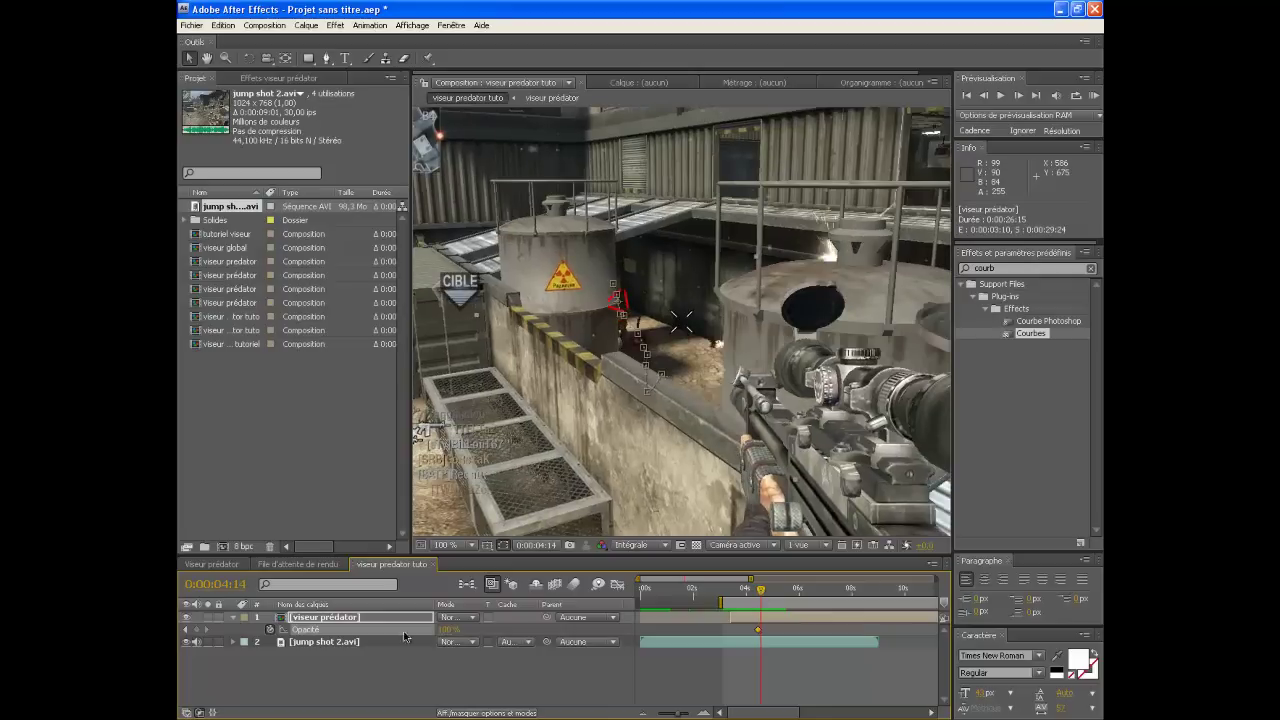
pyautogui.click(446, 629)
pyautogui.press('Return')
# Step: Apply the Remplir effect to the viseur prédator layer and start keyframing its red fill colour at 0:00:04:06
pyautogui.moveTo(761, 591); pyautogui.dragTo(755, 591)
pyautogui.moveTo(757, 590); pyautogui.dragTo(752, 590)
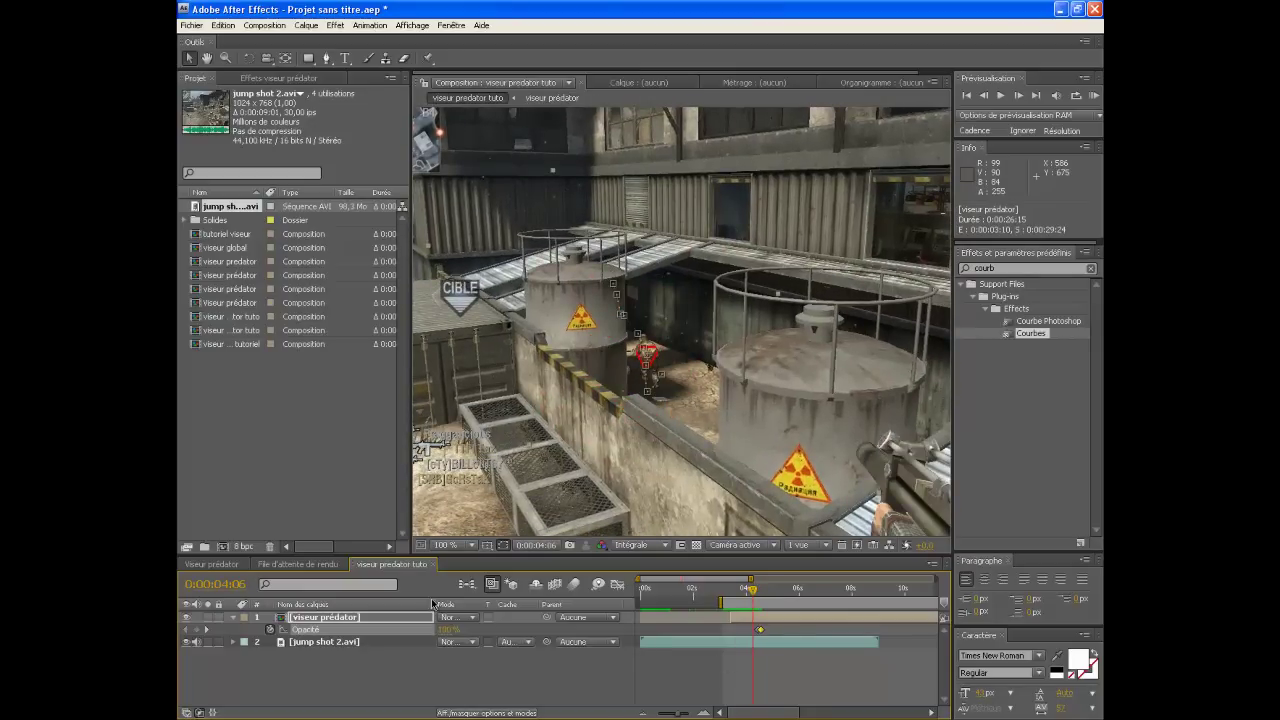
pyautogui.press('Return')
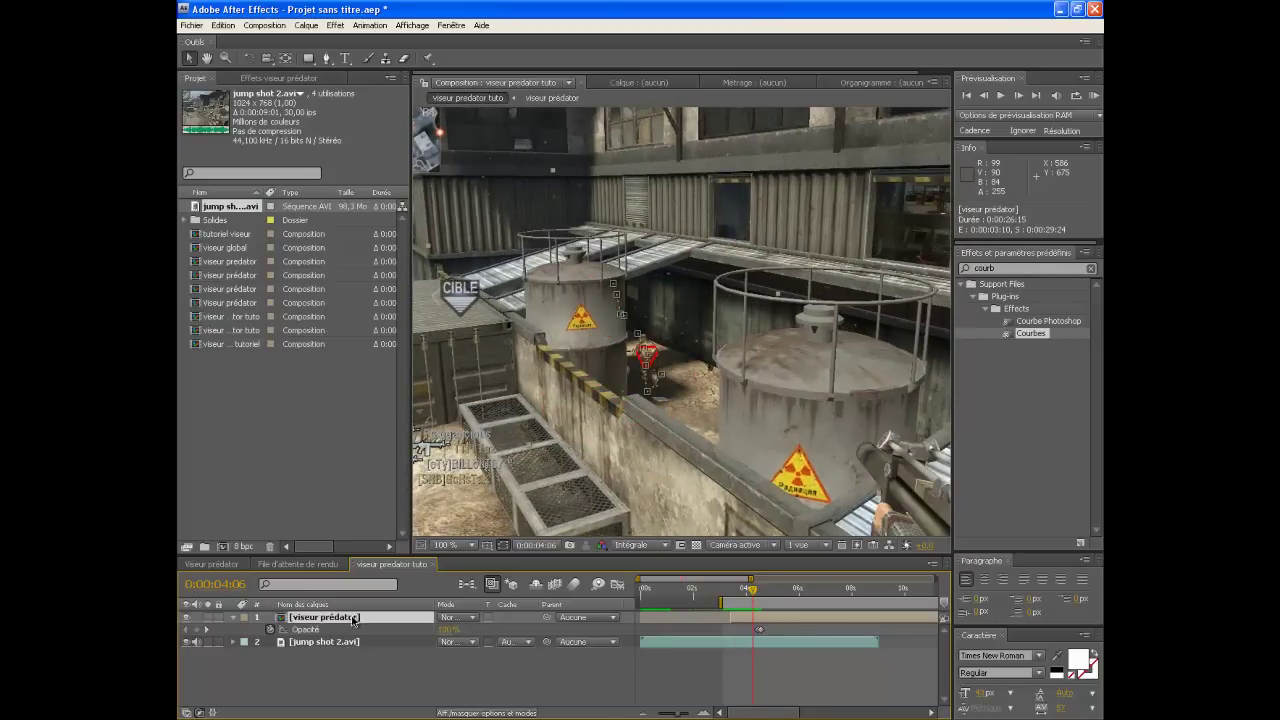
pyautogui.hotkey('ctrl', '5')
pyautogui.write('remplir')
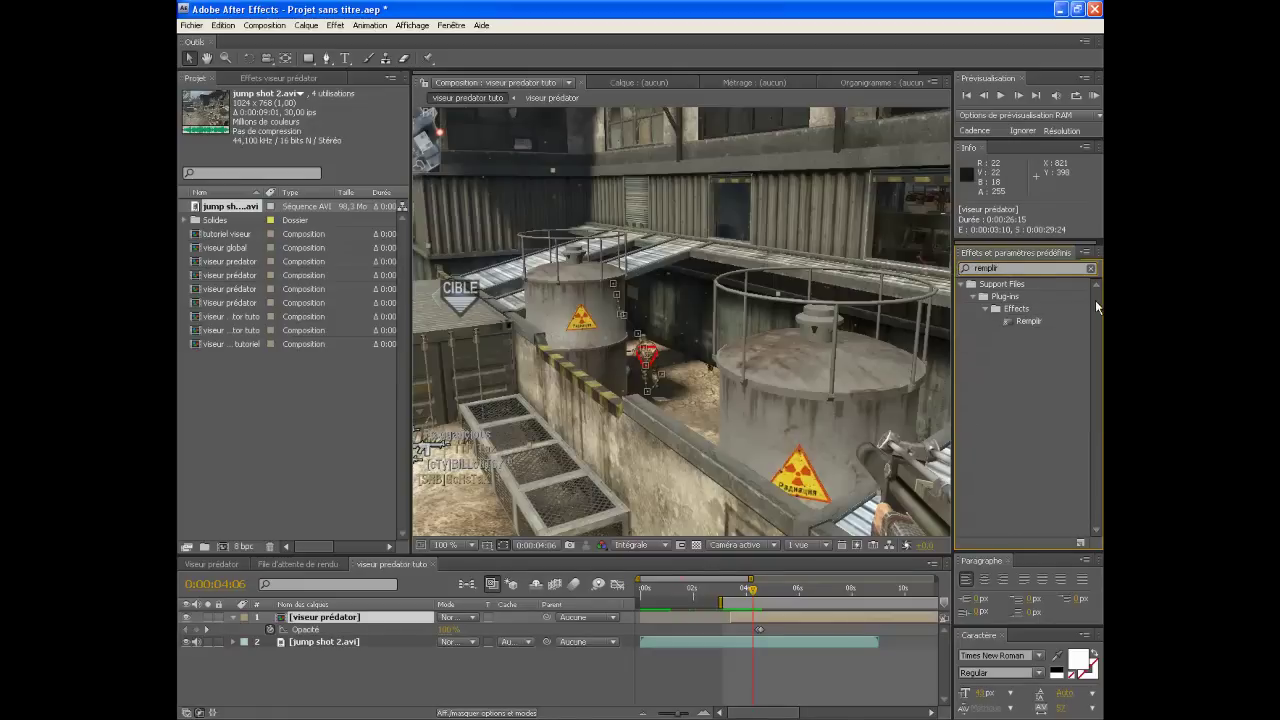
pyautogui.doubleClick(1040, 322)
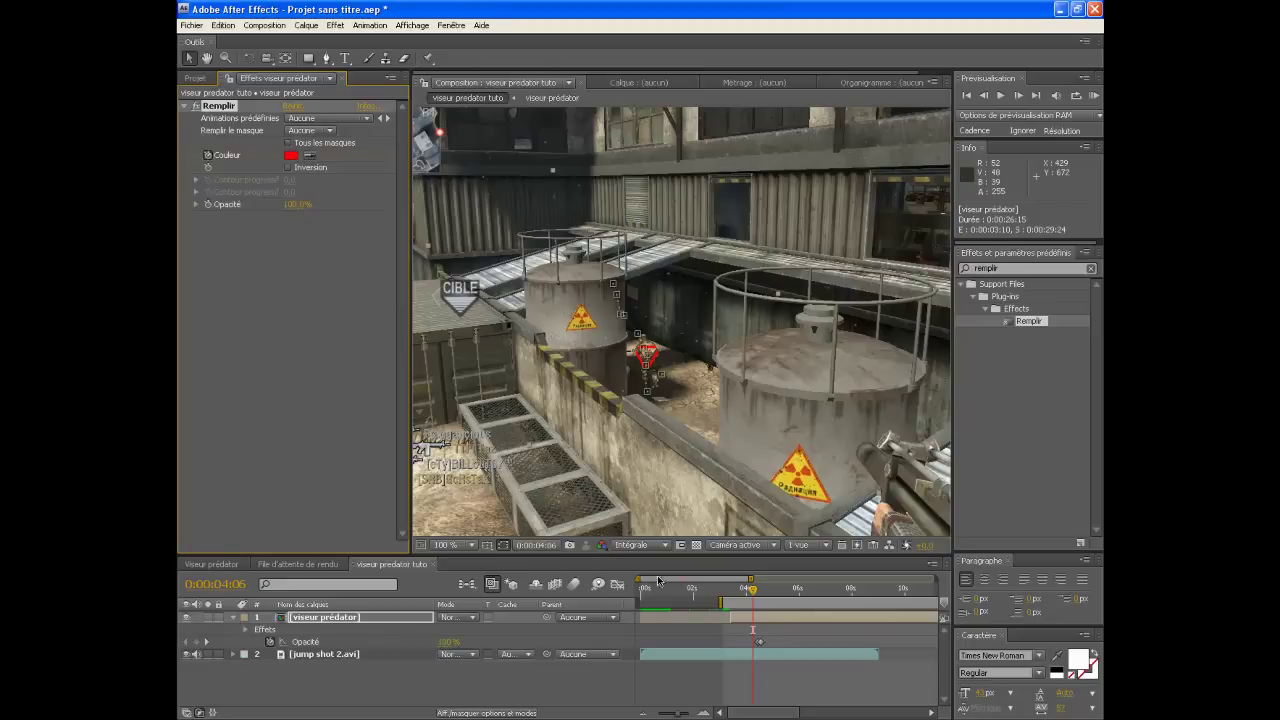
# Step: Keyframe the reticle's fill colour to white (FFFFFF) at 0:00:04:08 and back to red at 0:00:04:10
pyautogui.click(754, 590)
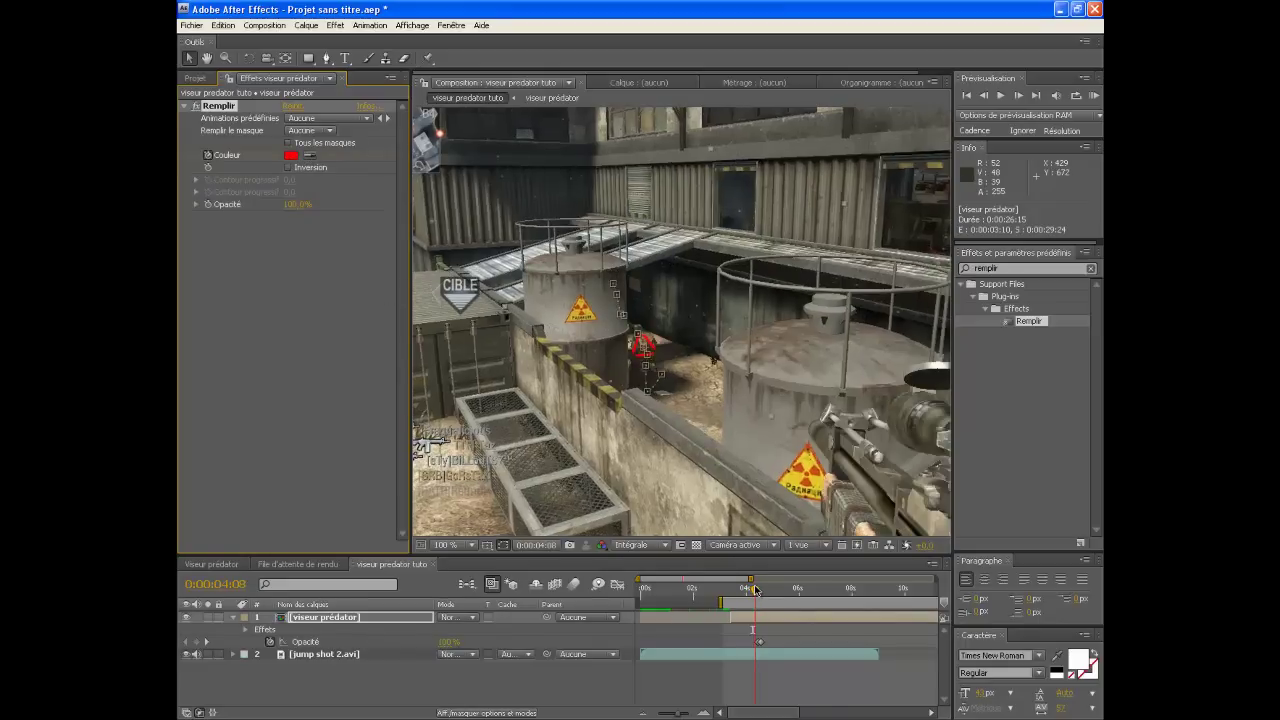
pyautogui.click(290, 155)
pyautogui.click(444, 436)
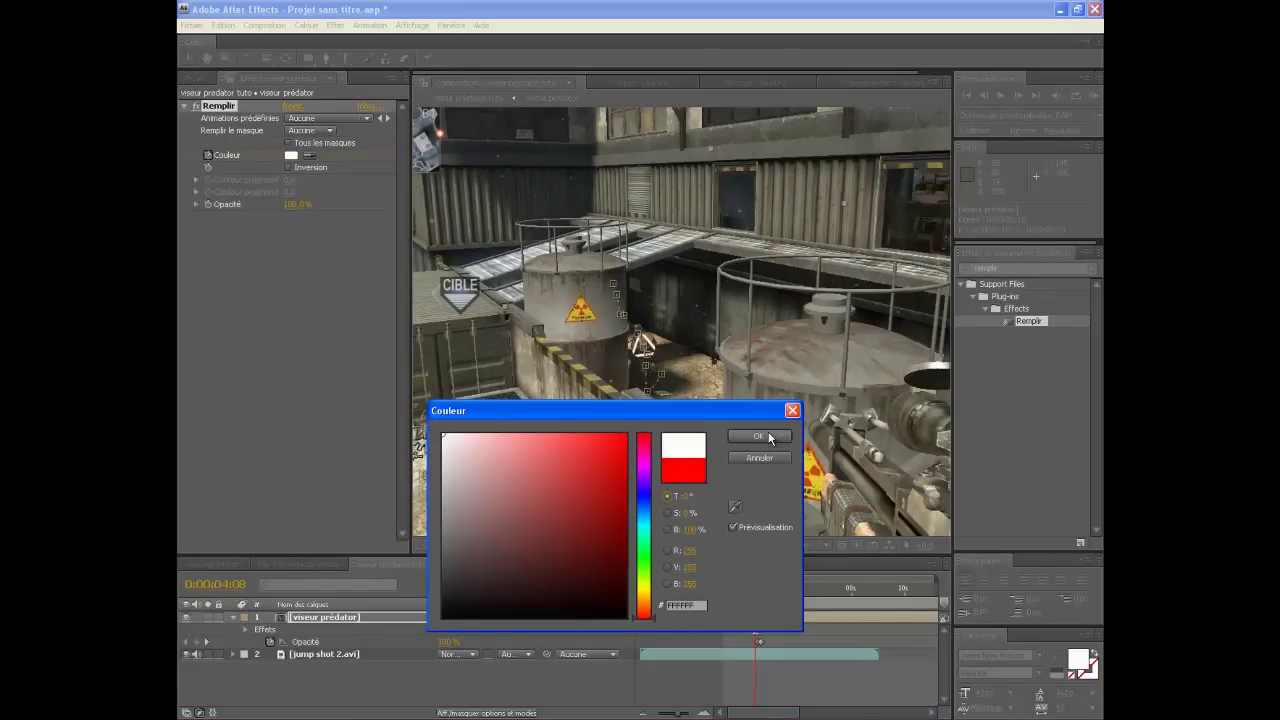
pyautogui.click(768, 437)
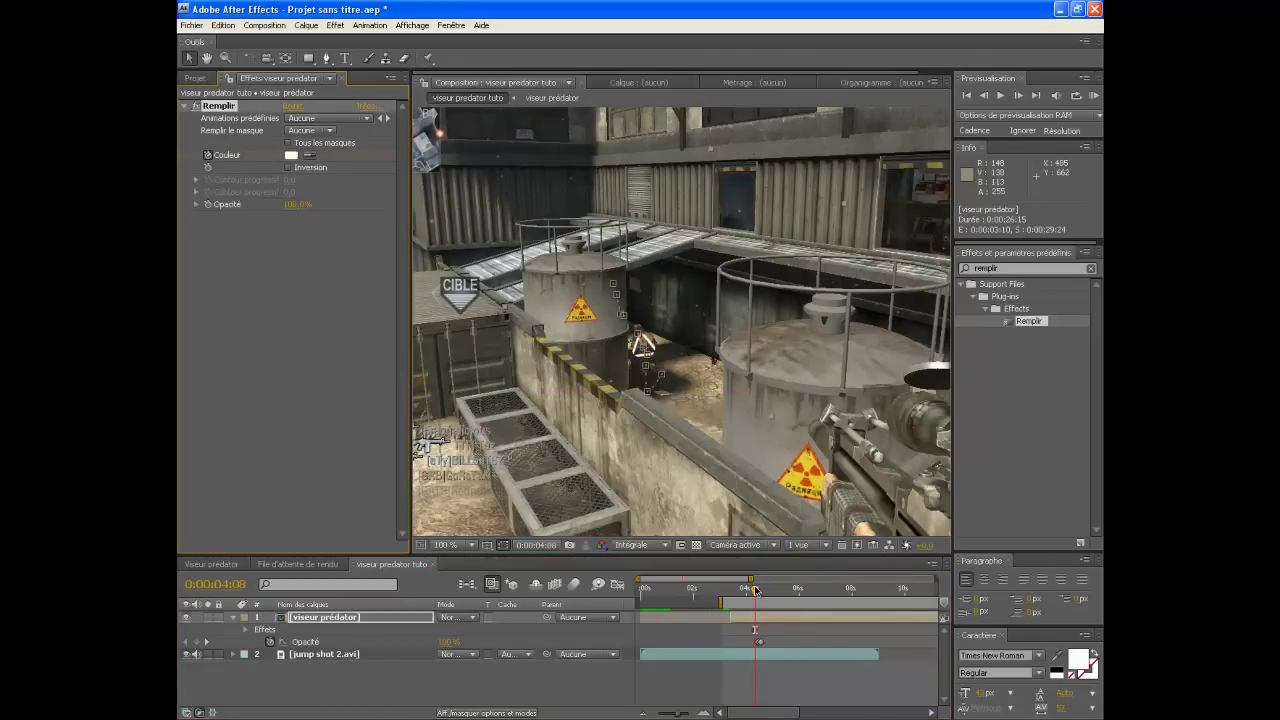
pyautogui.click(757, 590)
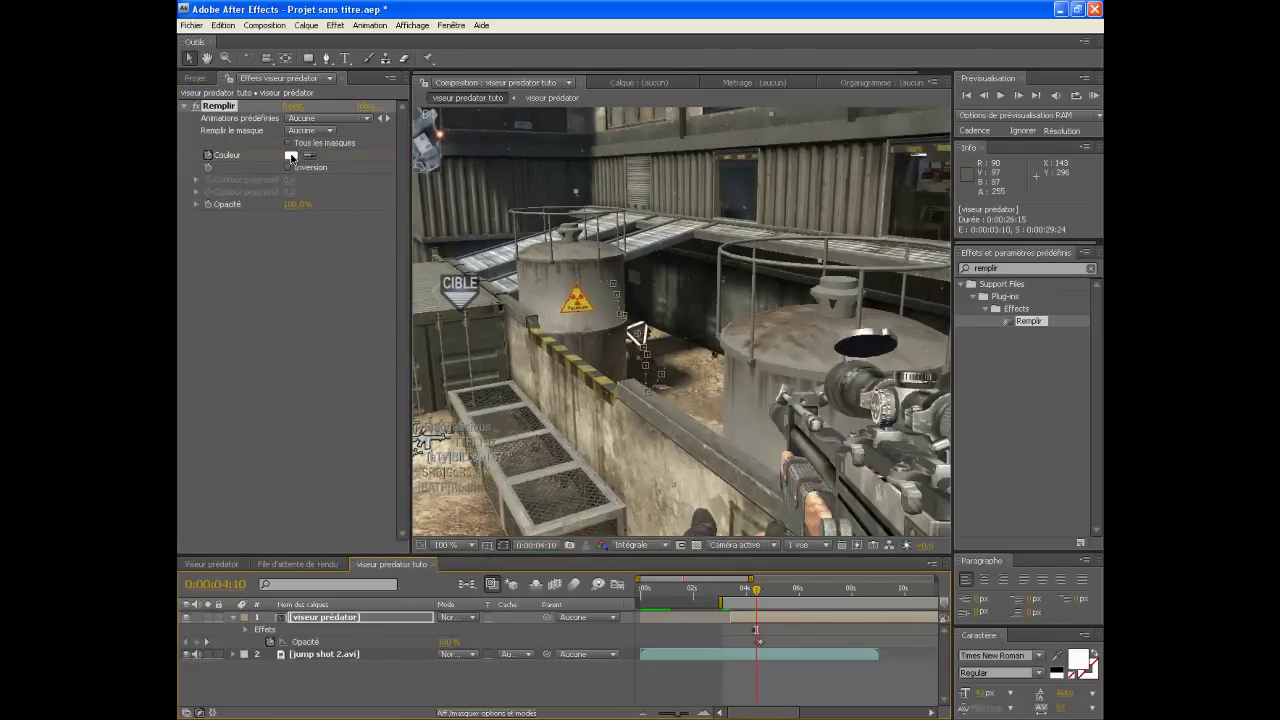
pyautogui.click(290, 157)
pyautogui.click(628, 404)
pyautogui.click(760, 437)
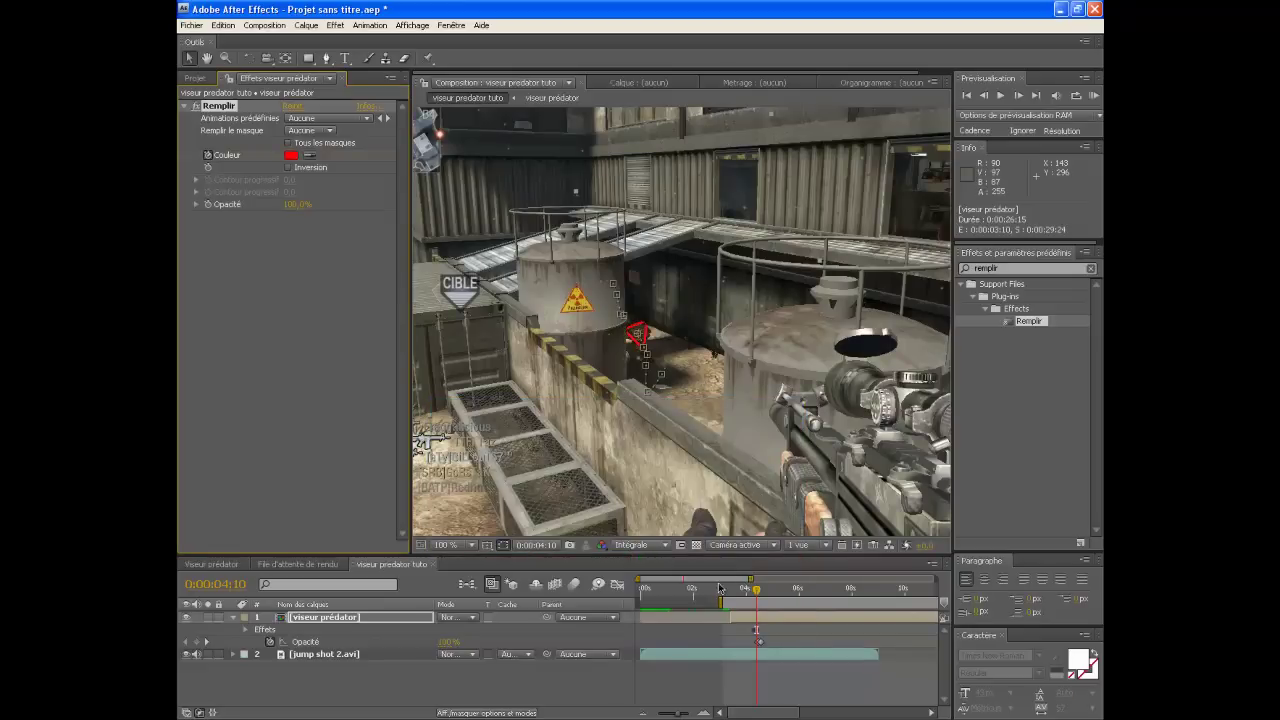
# Step: Keyframe the reticle's fill colour to white at 0:00:04:12 and to red (FF0000) at 0:00:04:15
pyautogui.click(760, 591)
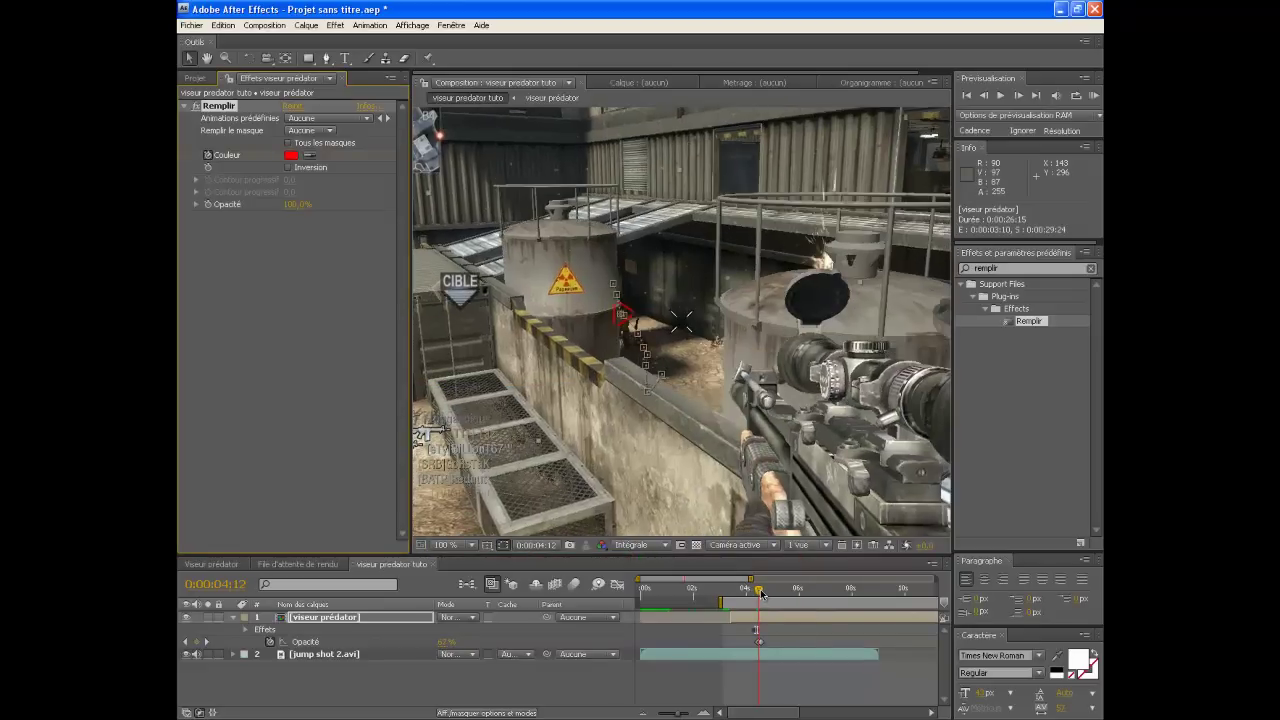
pyautogui.click(292, 156)
pyautogui.click(444, 436)
pyautogui.click(759, 437)
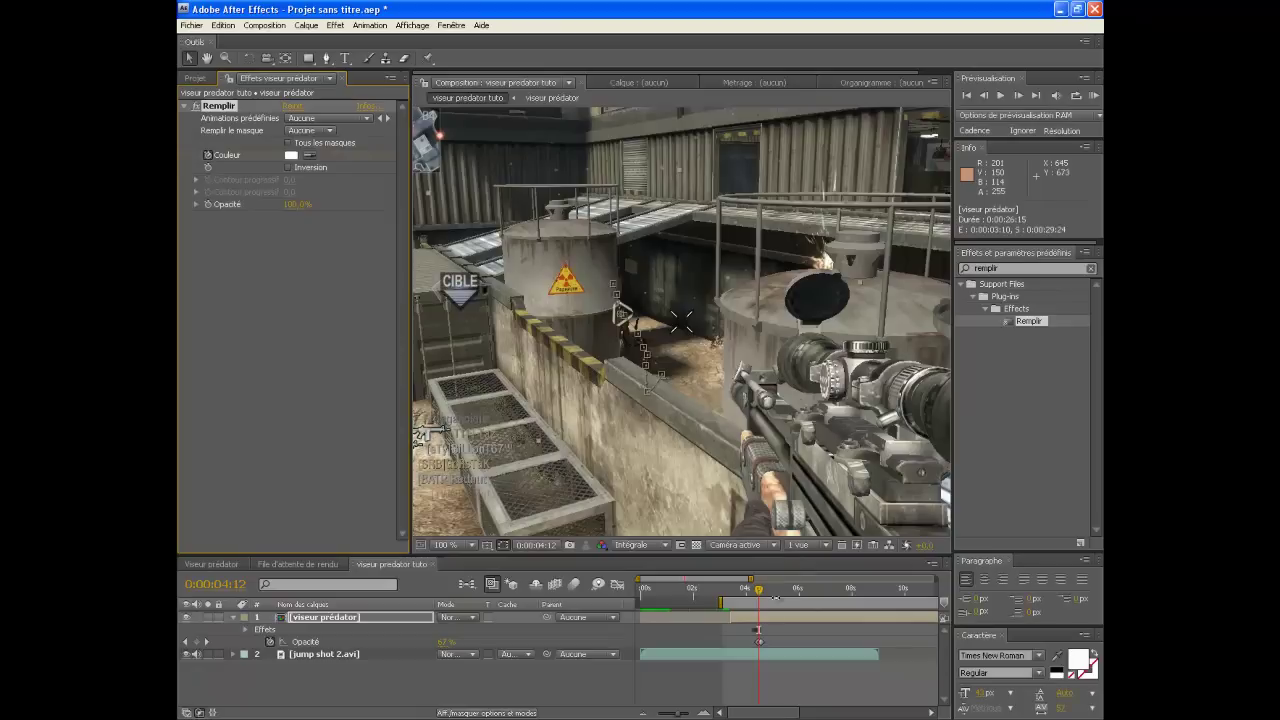
pyautogui.moveTo(760, 591); pyautogui.dragTo(763, 594)
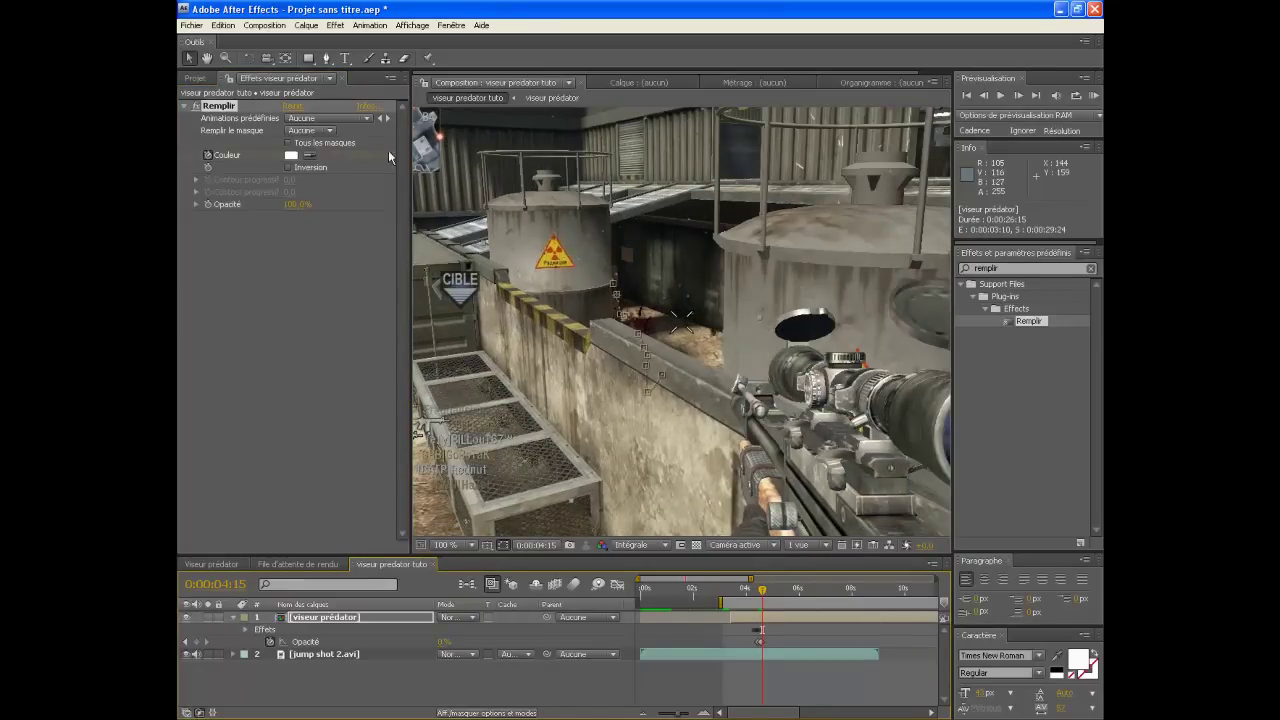
pyautogui.click(291, 155)
pyautogui.moveTo(510, 436); pyautogui.dragTo(743, 408)
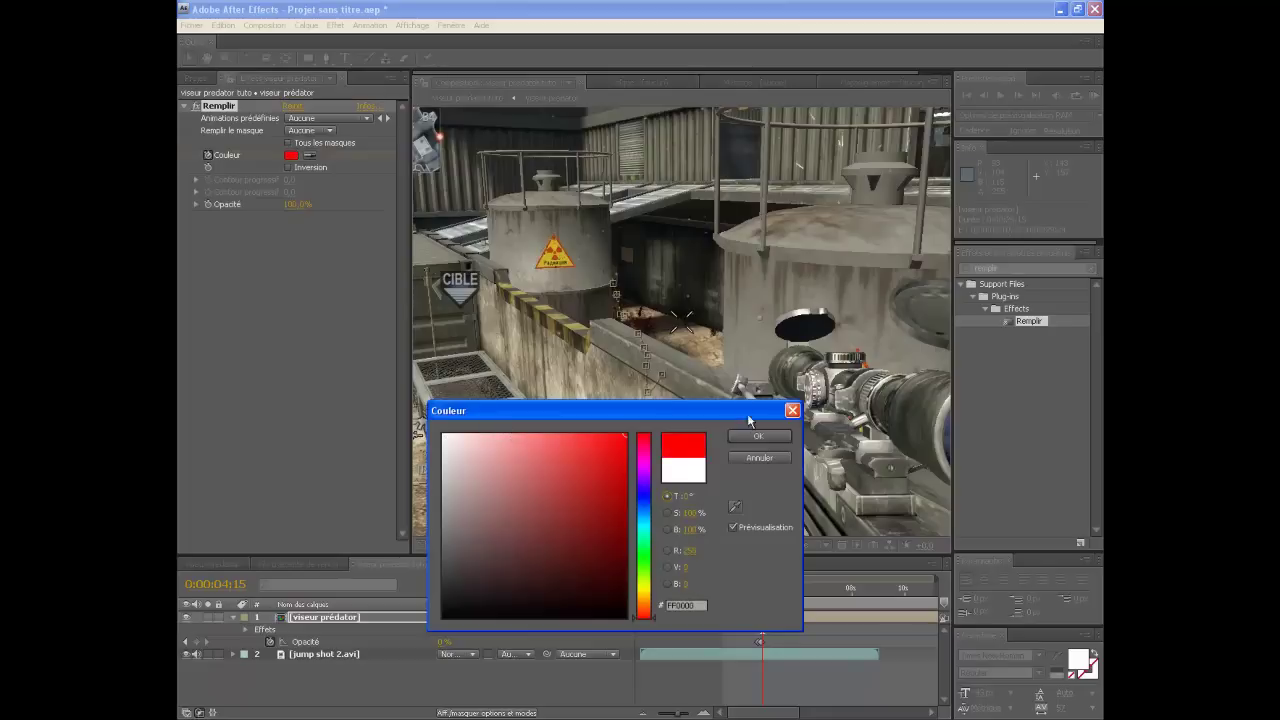
pyautogui.click(758, 436)
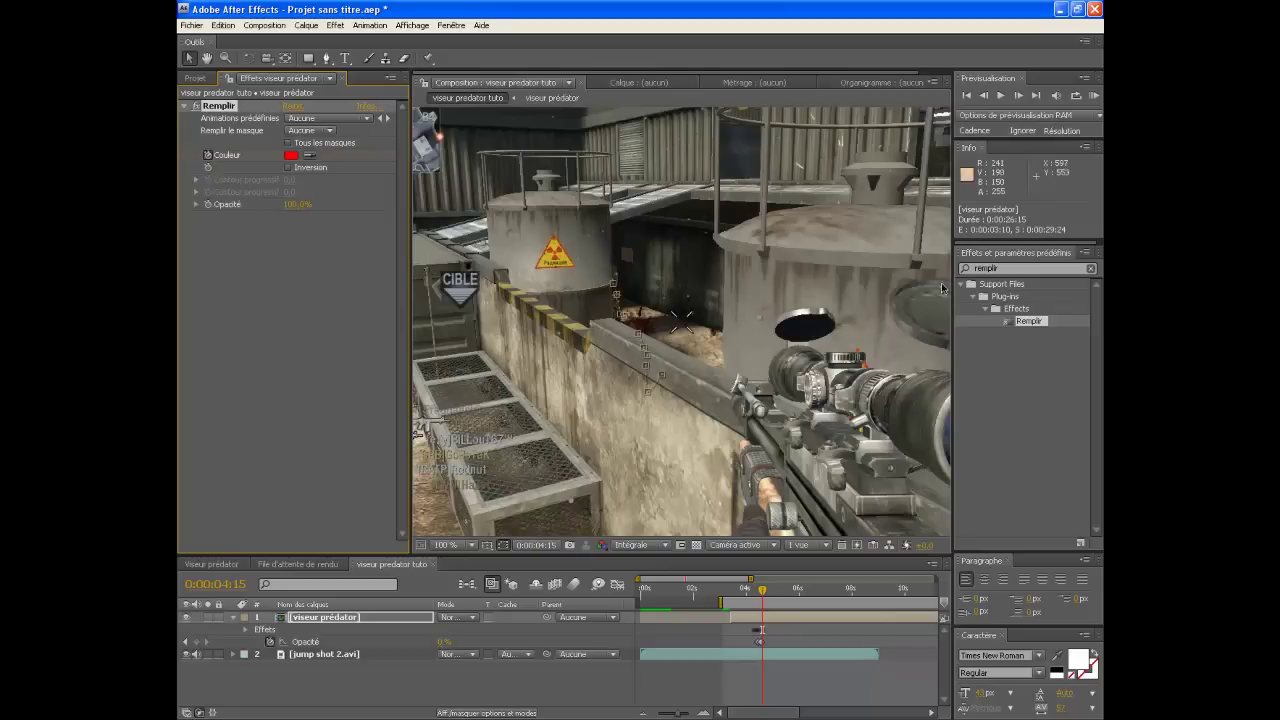
# Step: Run a RAM preview of the flashing reticle animation with the composition shown at 50%
pyautogui.click(1094, 95)
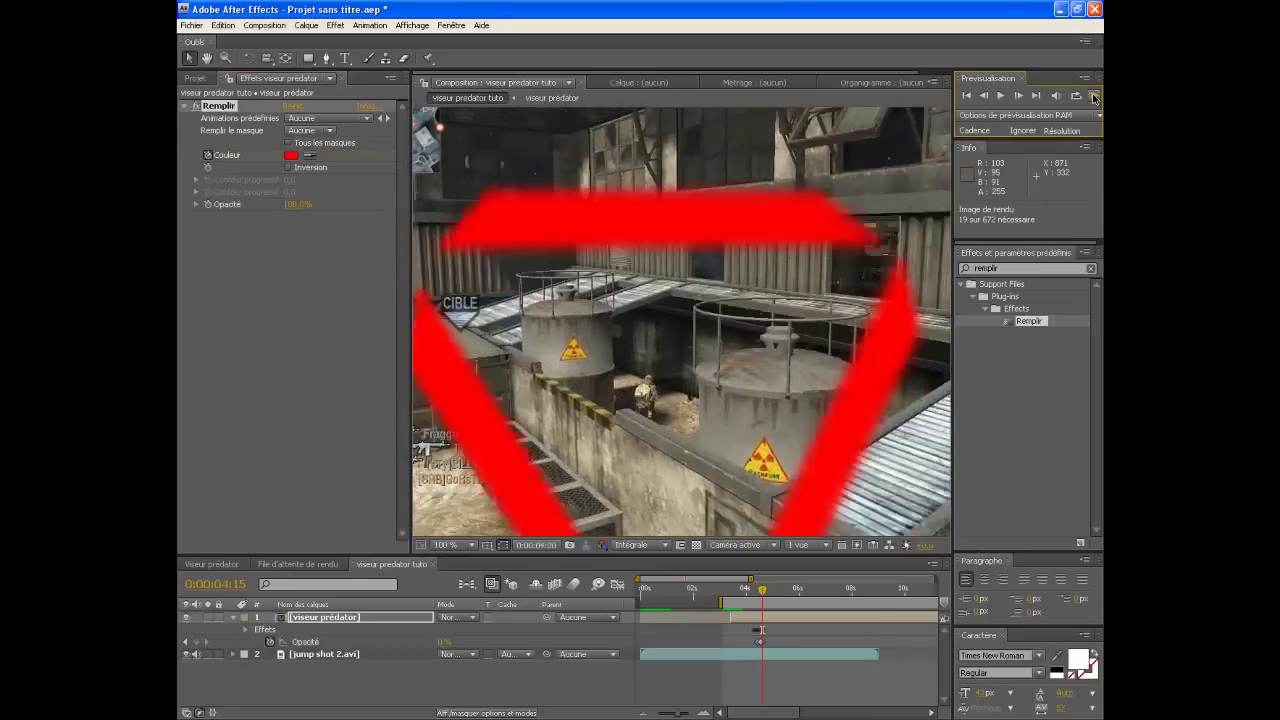
pyautogui.scroll(-2, 802, 339)
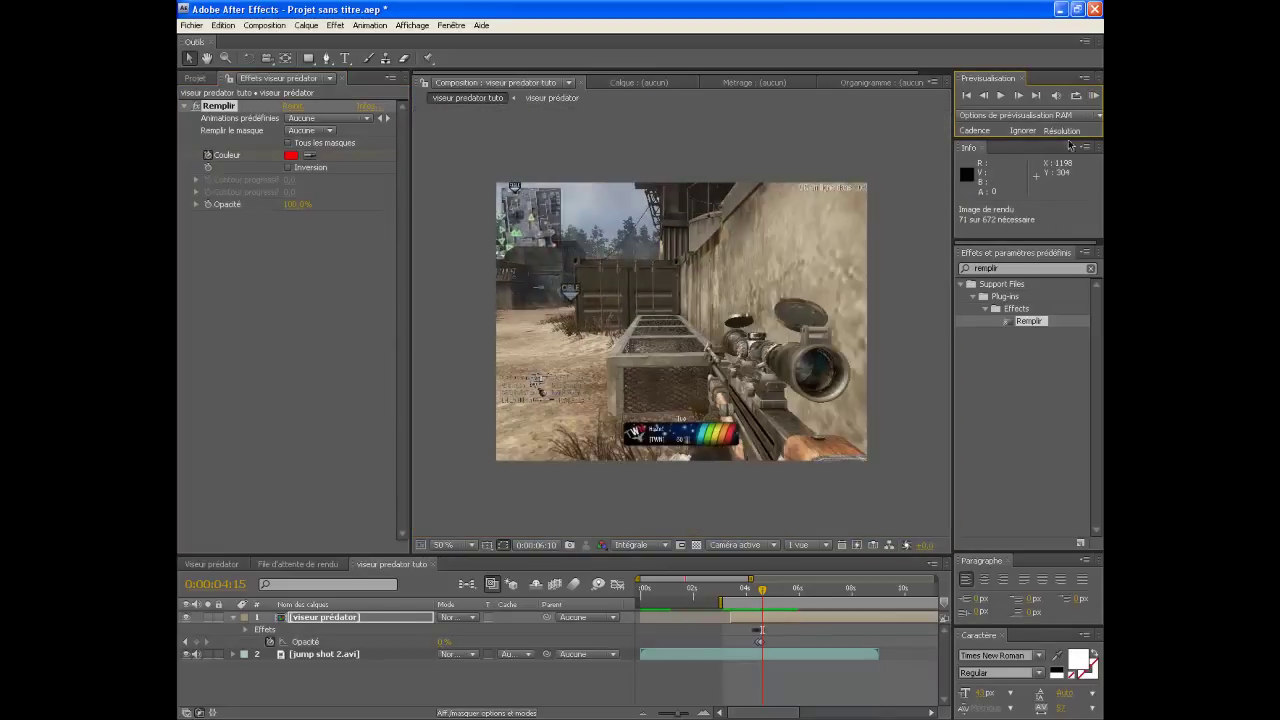
pyautogui.click(1096, 95)
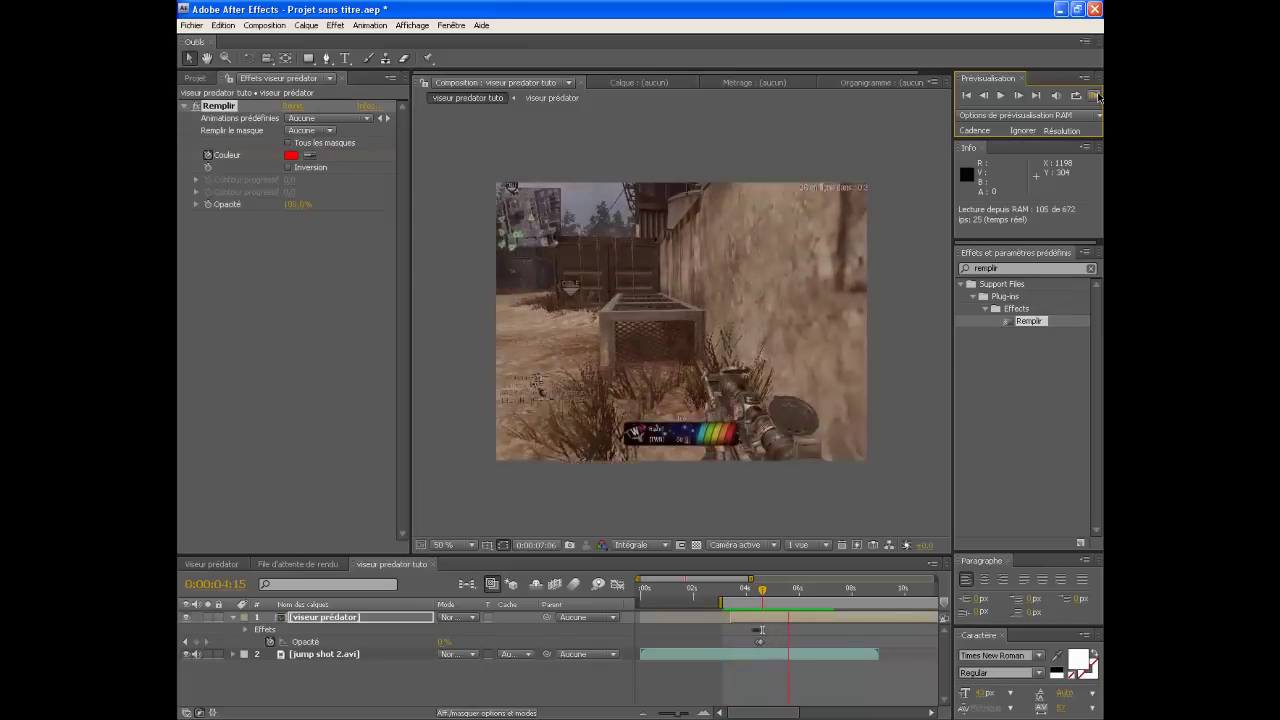
pyautogui.click(1096, 95)
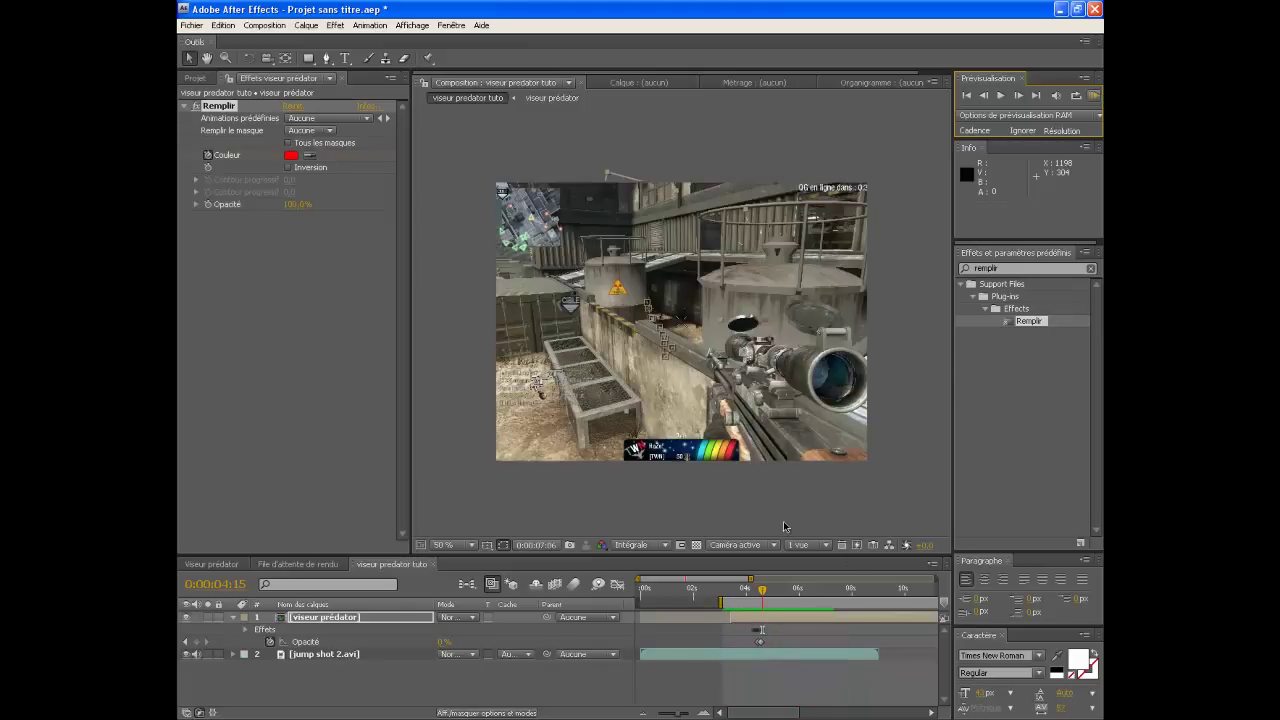
# Step: Apply the Courbes effect to the jump shot 2.avi layer and pull its RVB curve below the diagonal to darken the footage
pyautogui.click(745, 590)
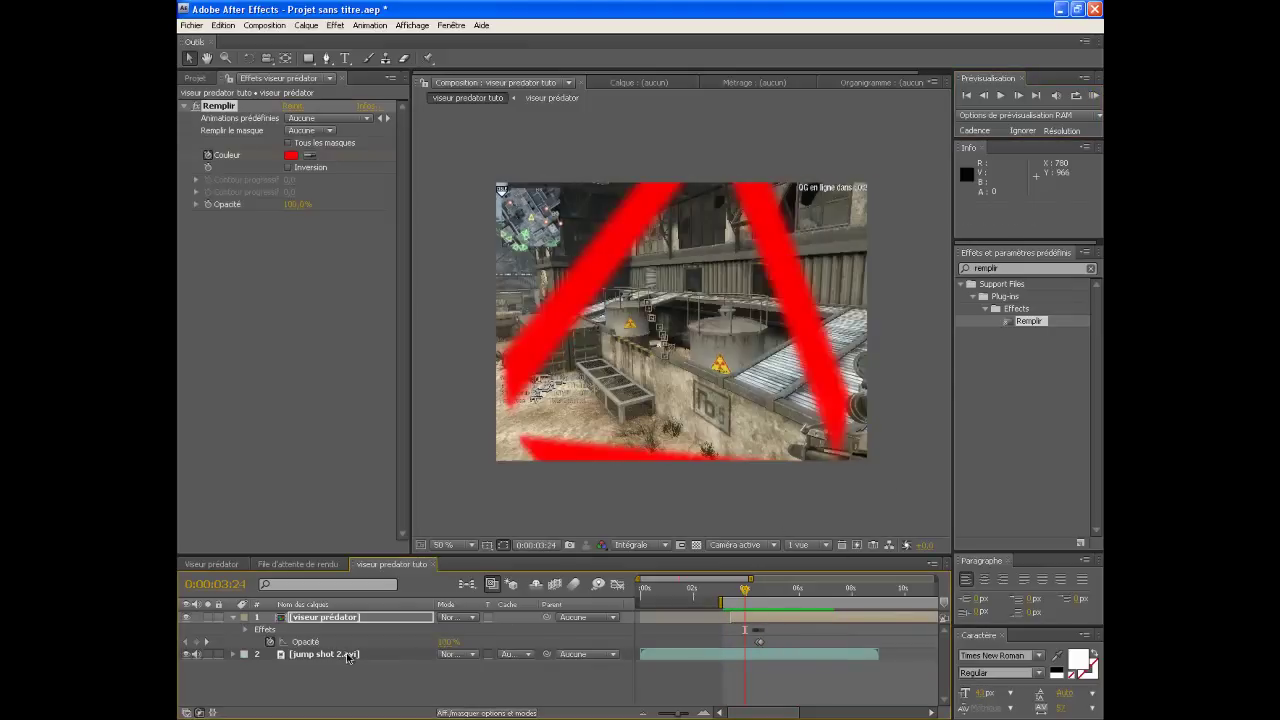
pyautogui.click(347, 657)
pyautogui.click(1018, 268)
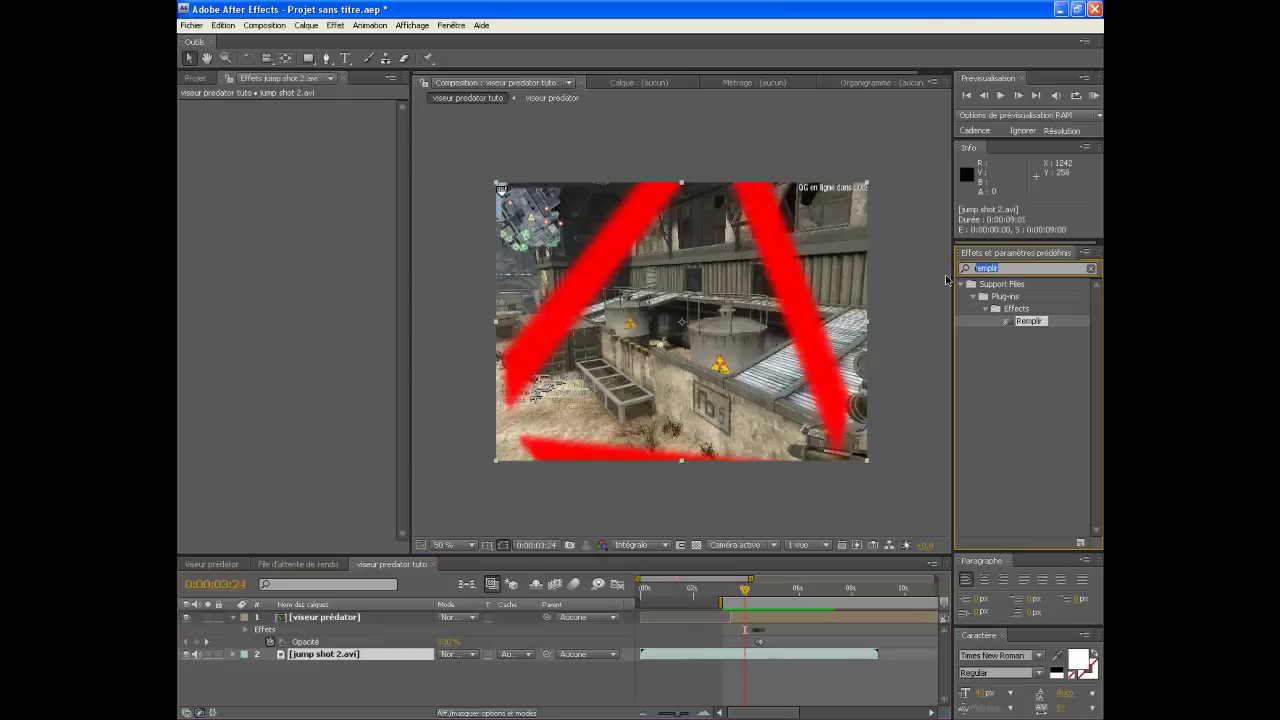
pyautogui.write('courbes')
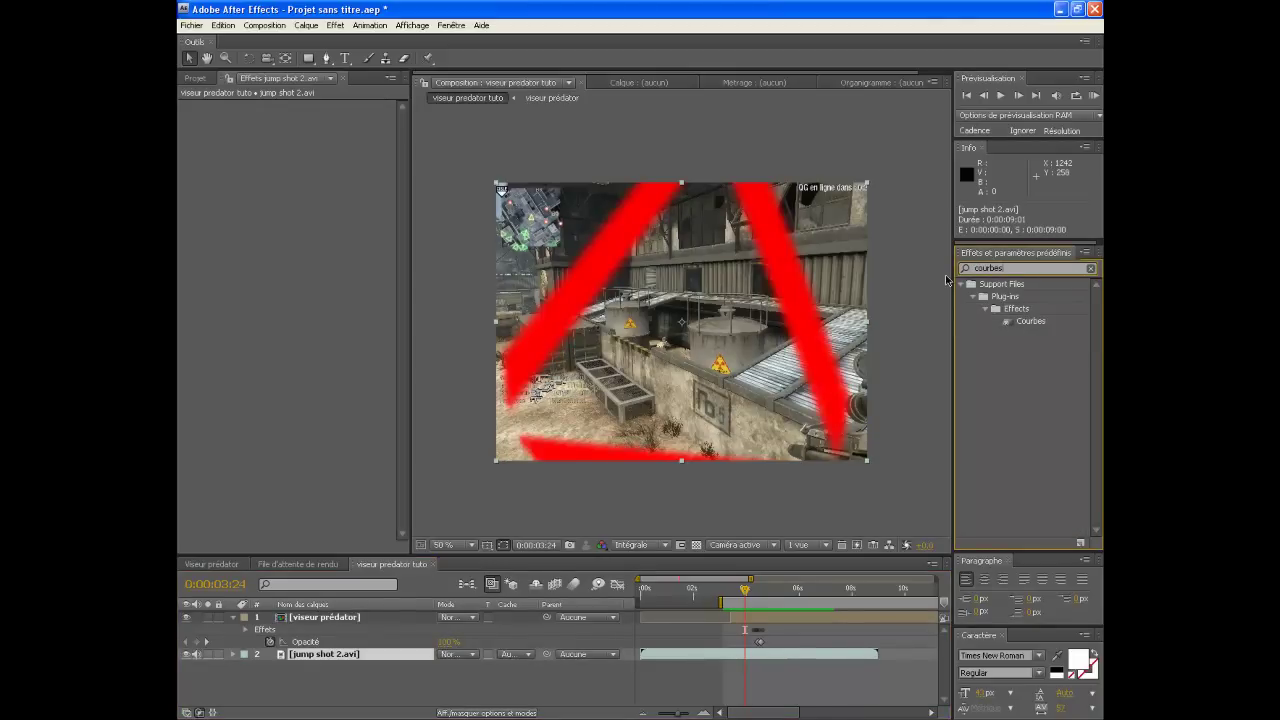
pyautogui.click(321, 657)
pyautogui.doubleClick(1031, 321)
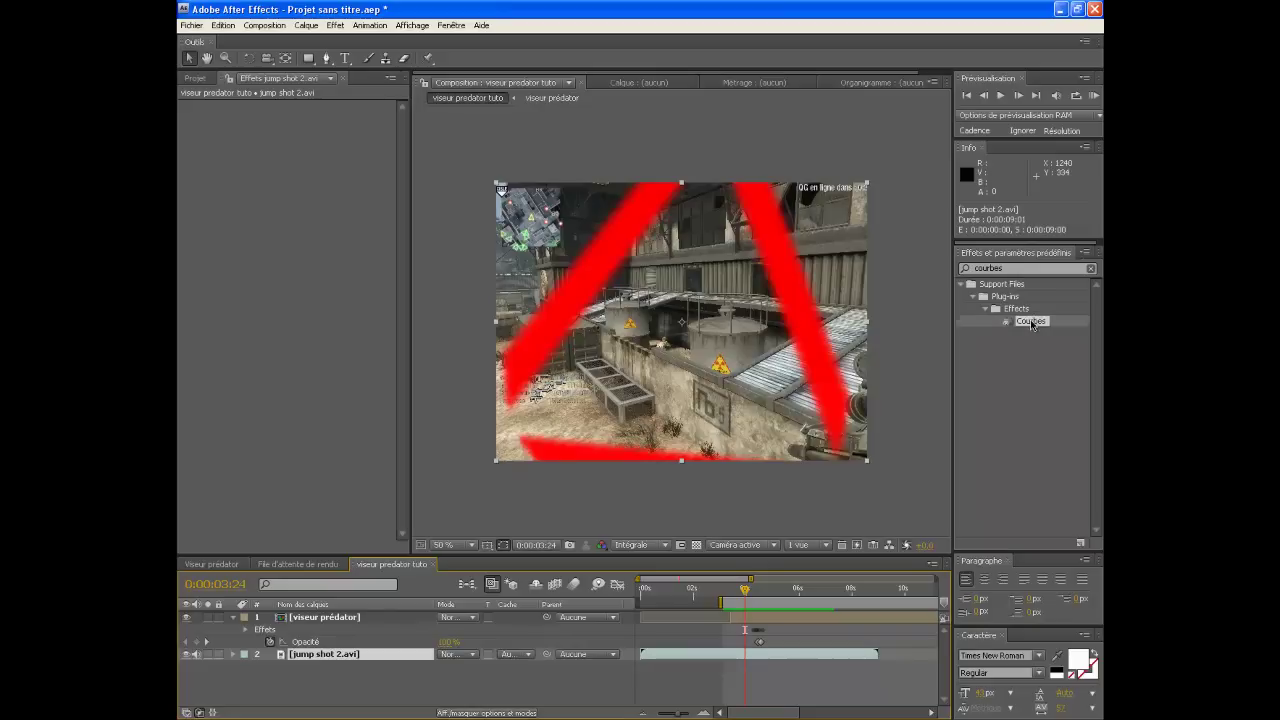
pyautogui.moveTo(285, 204); pyautogui.dragTo(297, 221)
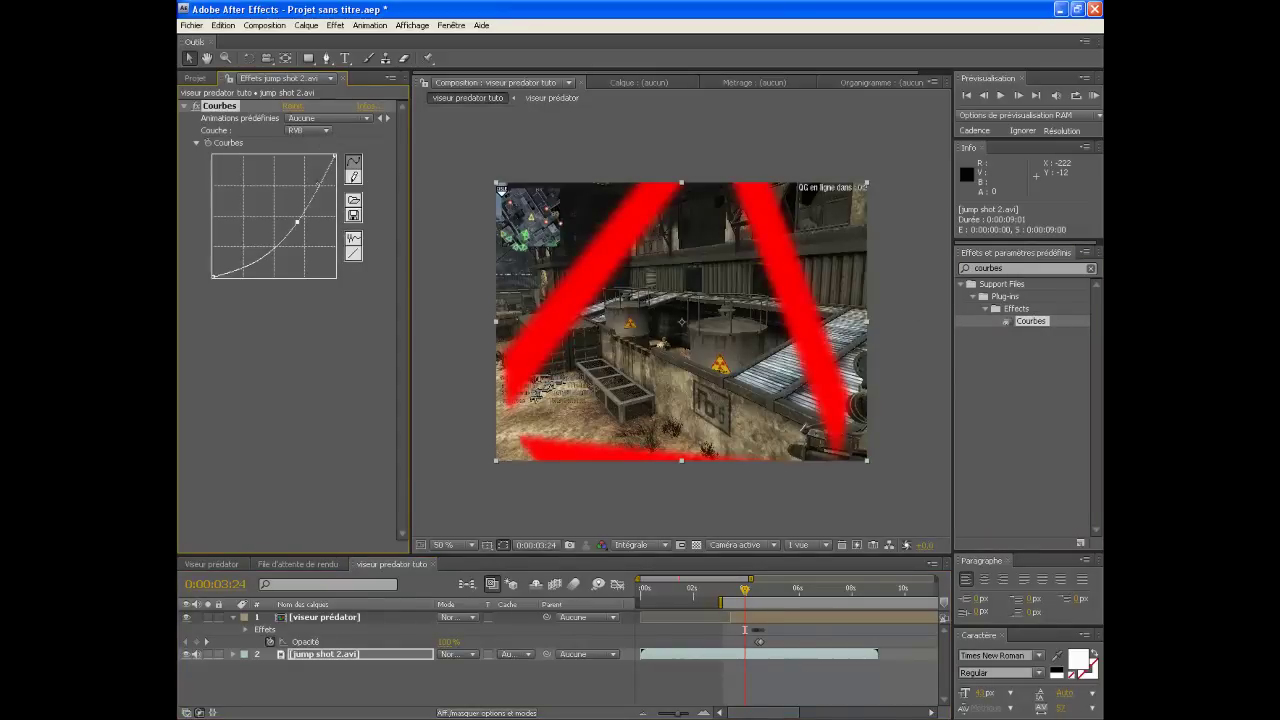
# Step: Shape the footage's Bleu channel curve into an S, raising the highlights and lowering the shadows
pyautogui.click(308, 130)
pyautogui.click(306, 170)
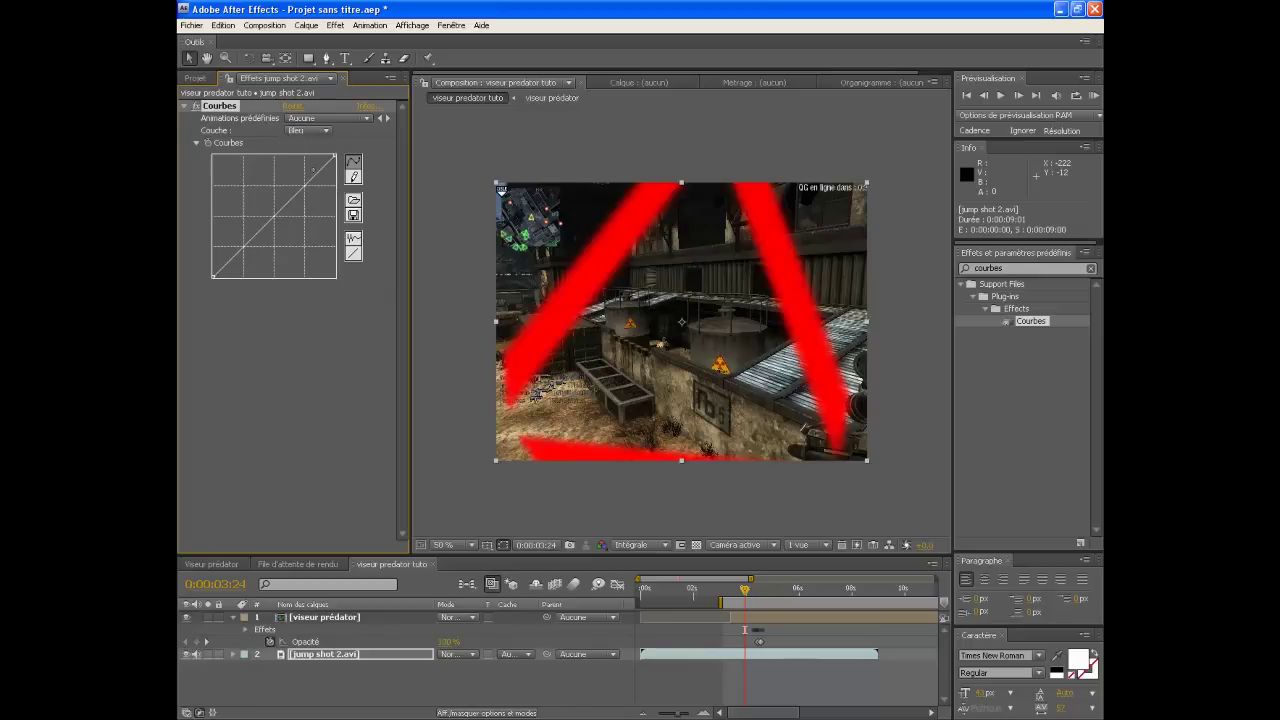
pyautogui.moveTo(289, 200); pyautogui.dragTo(290, 184)
pyautogui.moveTo(259, 228); pyautogui.dragTo(259, 239)
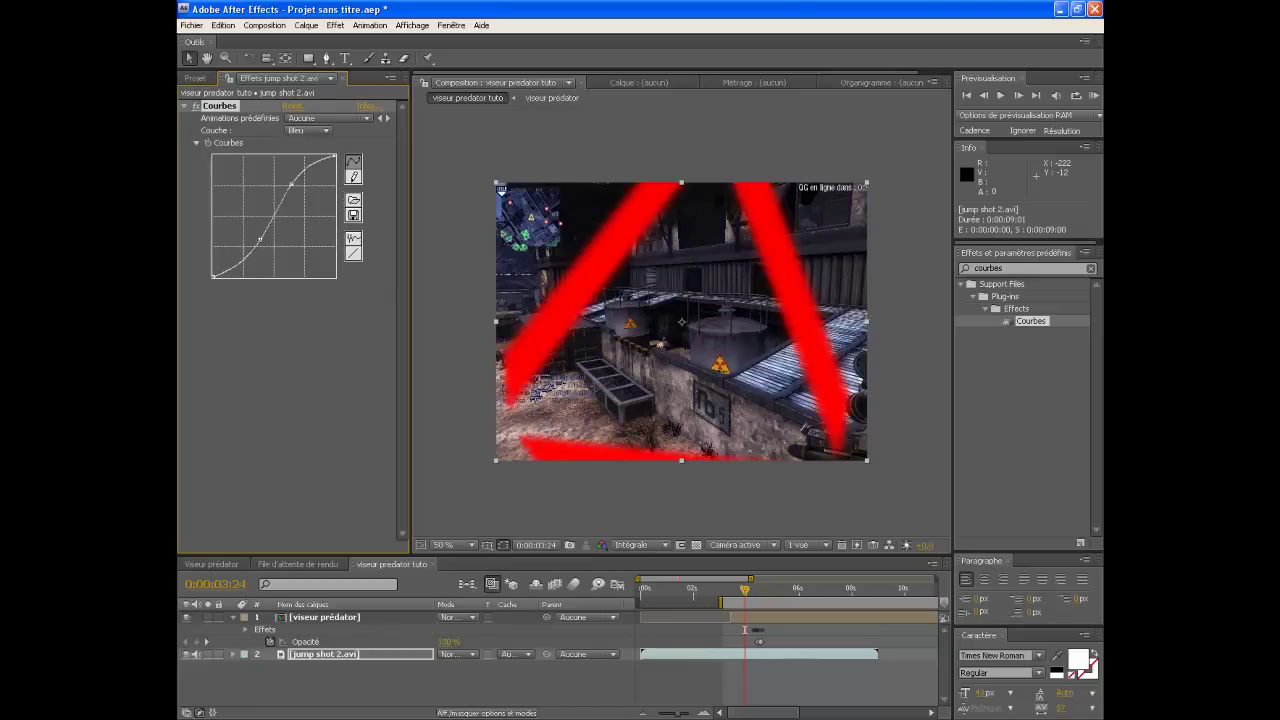
# Step: Add two points to the Rouge channel curve, keeping the lower one near the diagonal and the upper one slightly below it
pyautogui.click(328, 131)
pyautogui.click(305, 104)
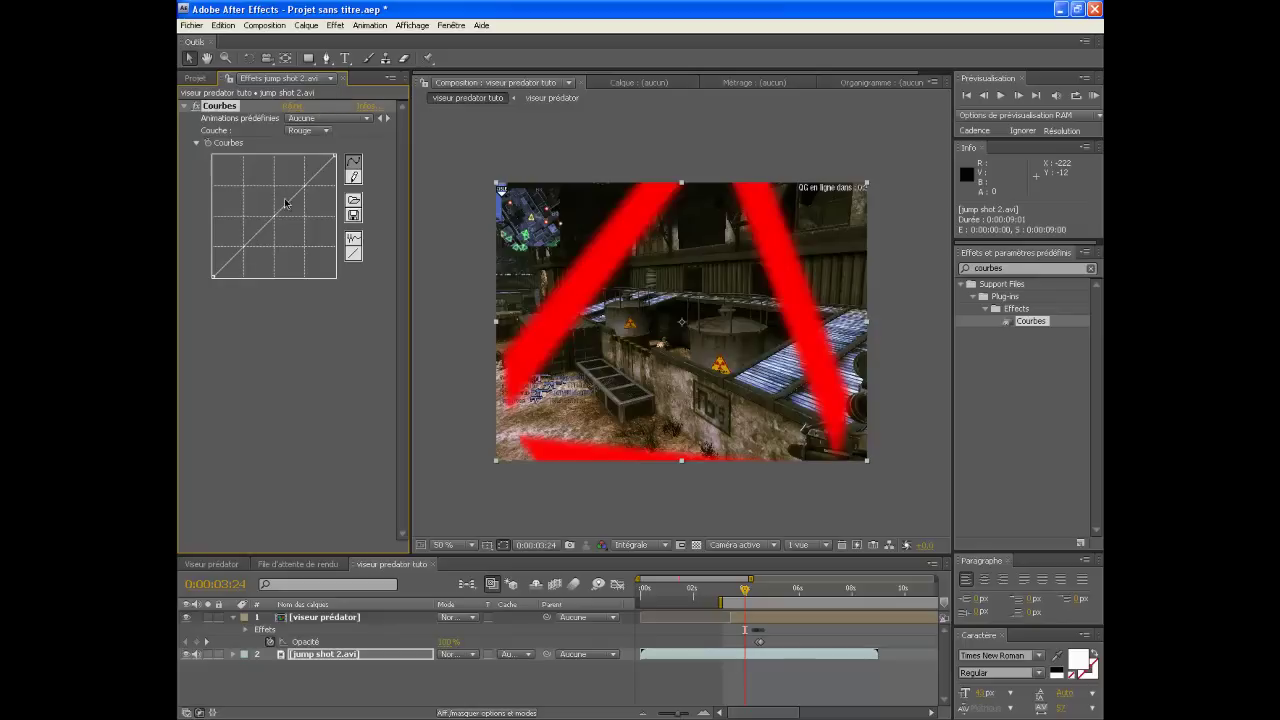
pyautogui.moveTo(291, 199); pyautogui.dragTo(291, 182)
pyautogui.moveTo(255, 235); pyautogui.dragTo(256, 236)
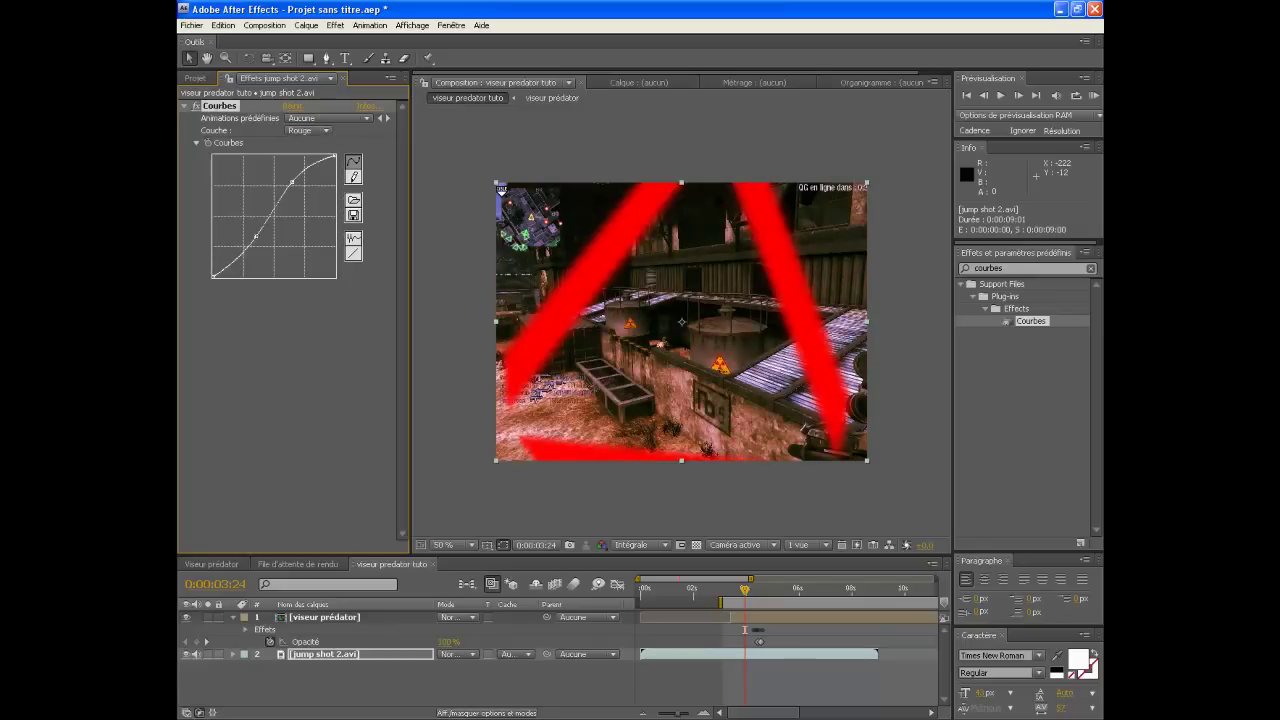
pyautogui.moveTo(291, 182); pyautogui.dragTo(306, 192)
# Step: Shape the Vert channel curve into a gentle S, checking the grade against the frame at 0:00:03:07
pyautogui.moveTo(758, 597); pyautogui.dragTo(727, 592)
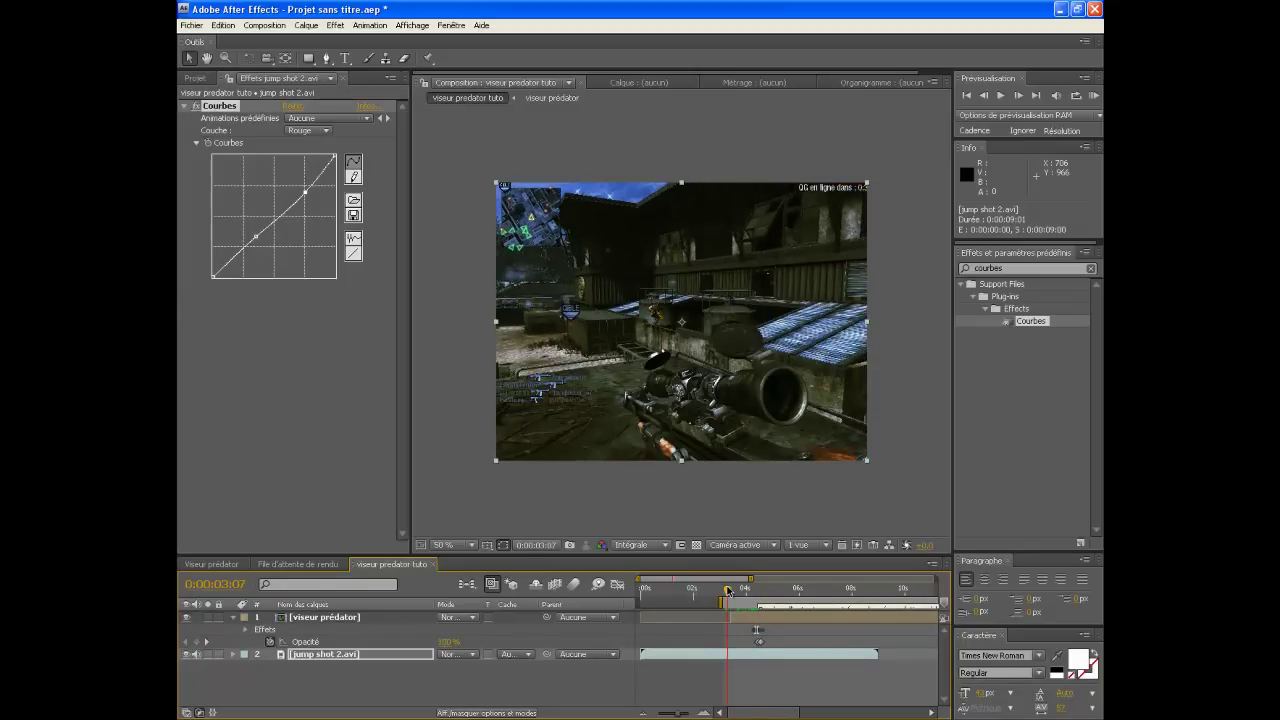
pyautogui.click(327, 133)
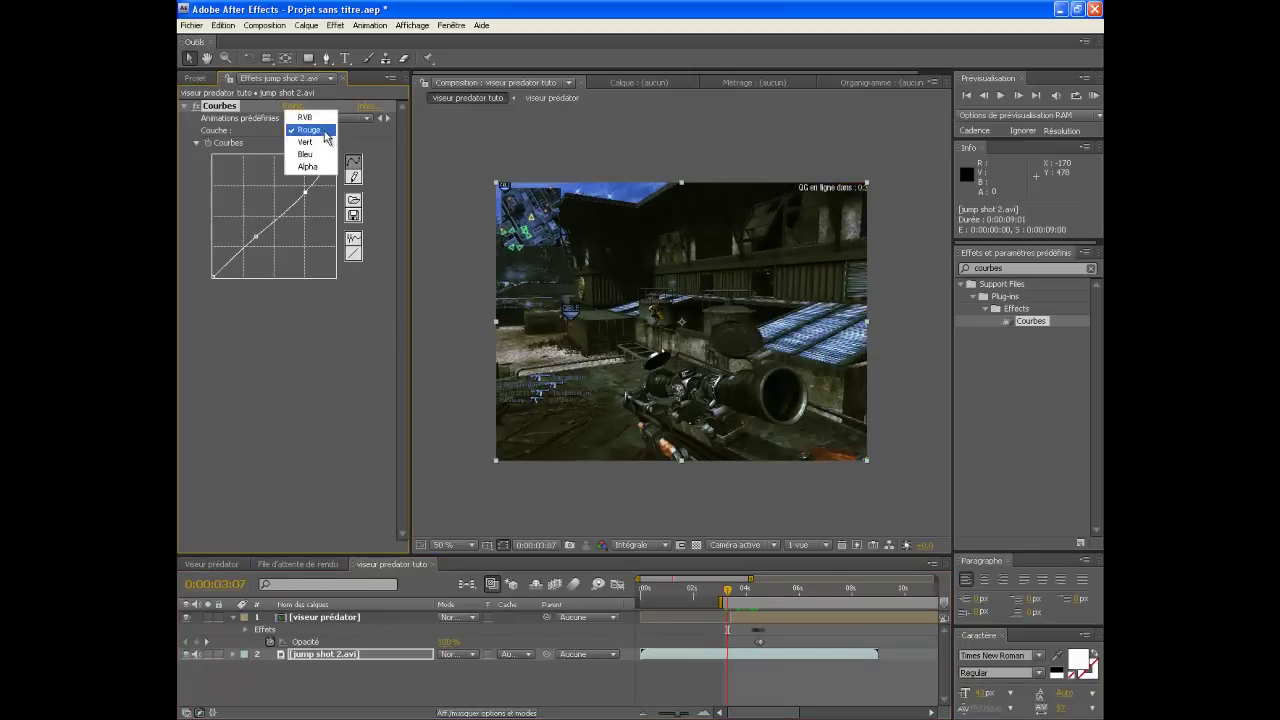
pyautogui.click(316, 142)
pyautogui.moveTo(266, 225); pyautogui.dragTo(267, 233)
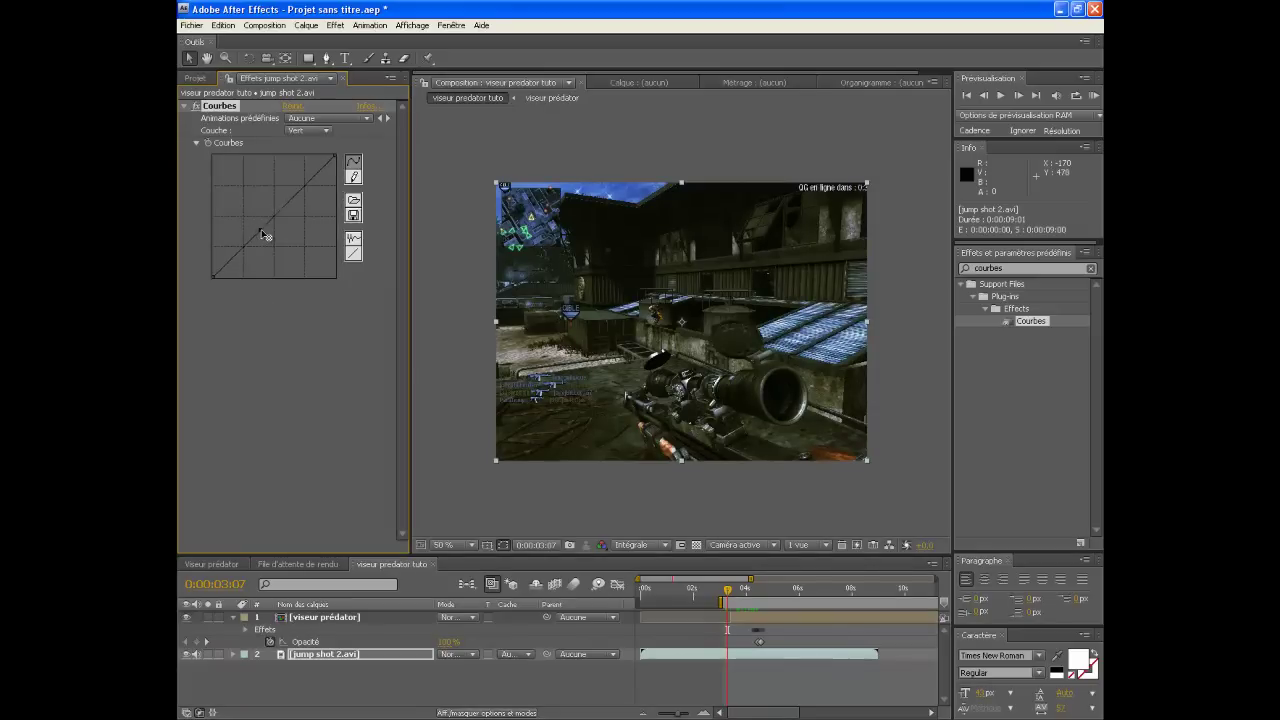
pyautogui.moveTo(300, 189); pyautogui.dragTo(304, 190)
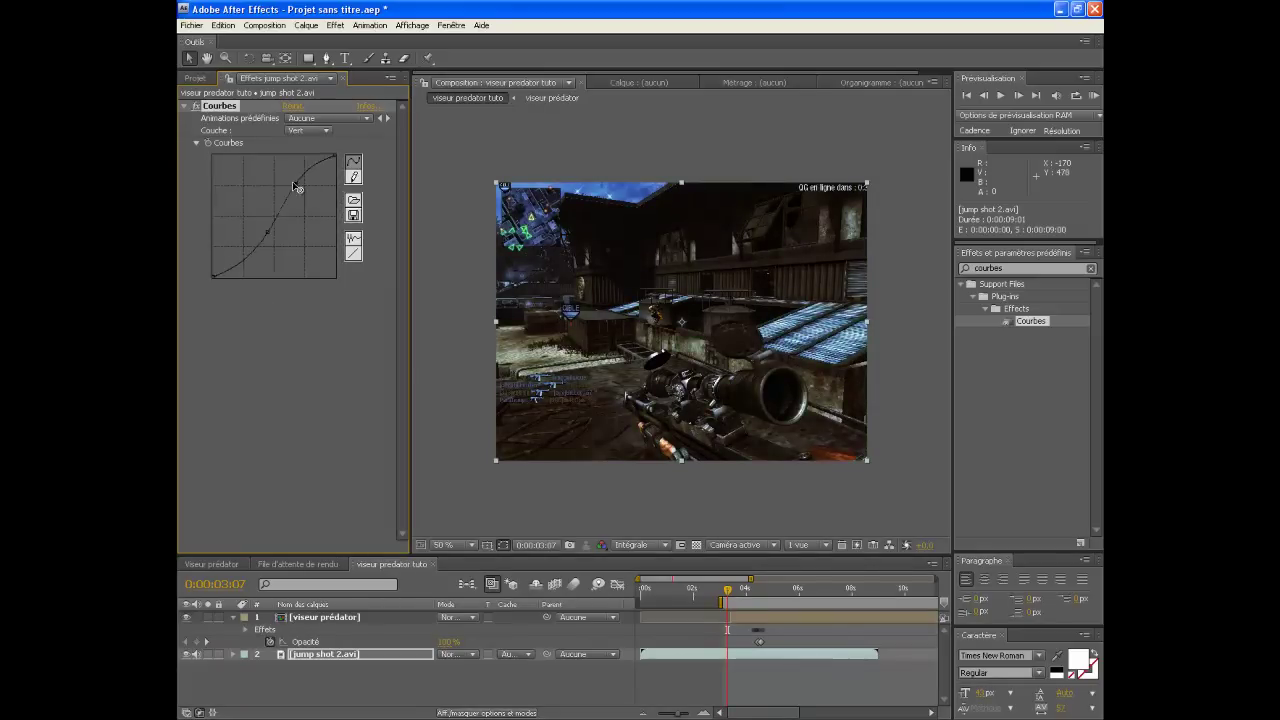
pyautogui.moveTo(301, 186); pyautogui.dragTo(308, 190)
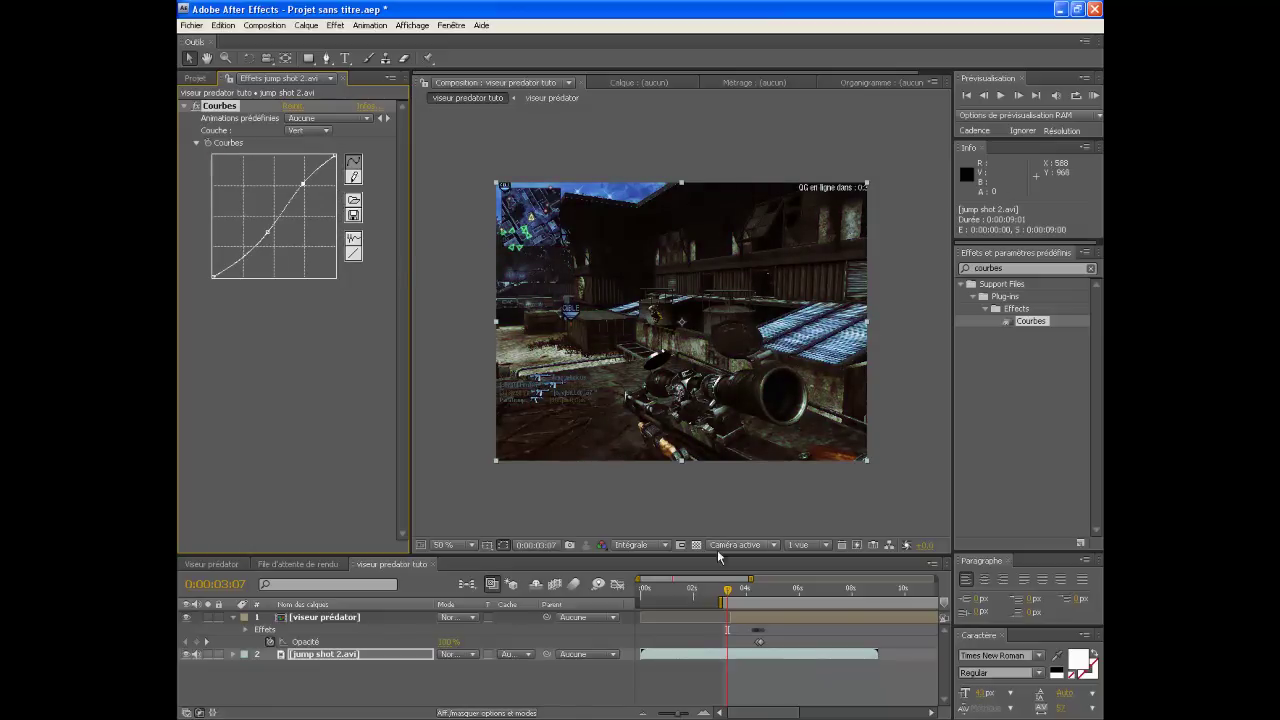
# Step: Scrub through the graded footage around the kill and run a RAM preview to check the colours and reticle
pyautogui.moveTo(740, 594); pyautogui.dragTo(767, 594)
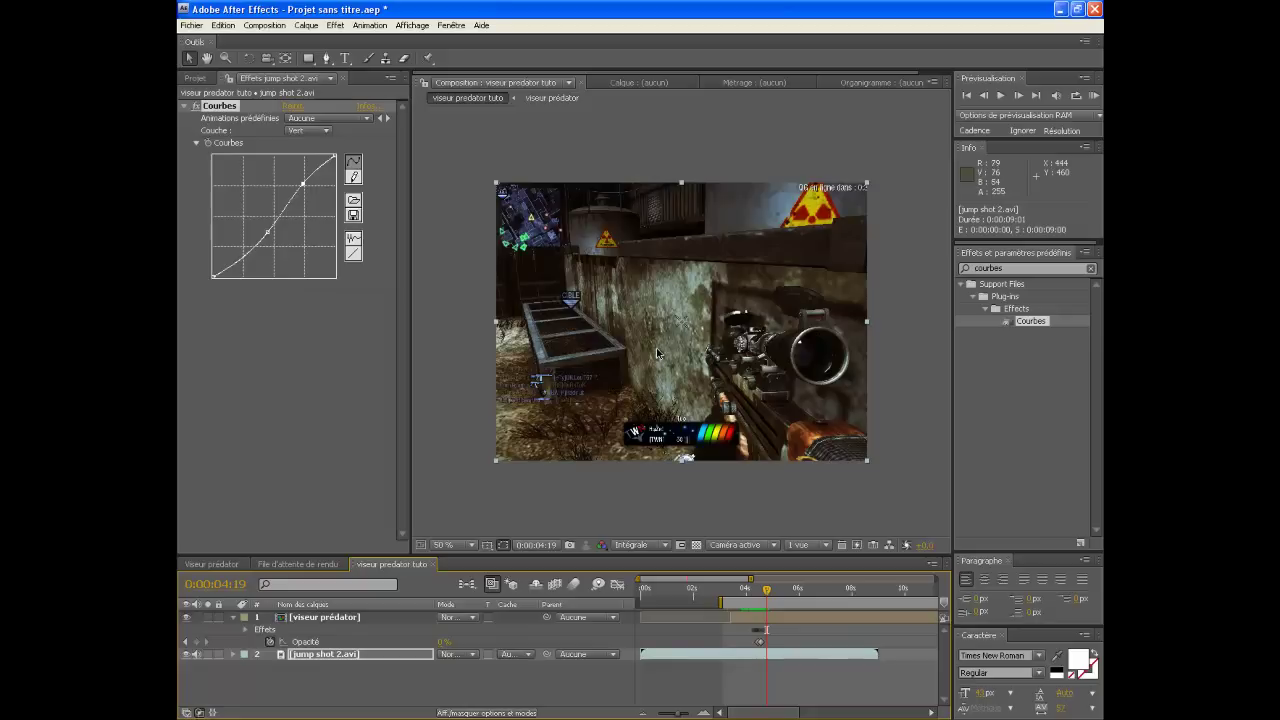
pyautogui.moveTo(769, 599); pyautogui.dragTo(753, 594)
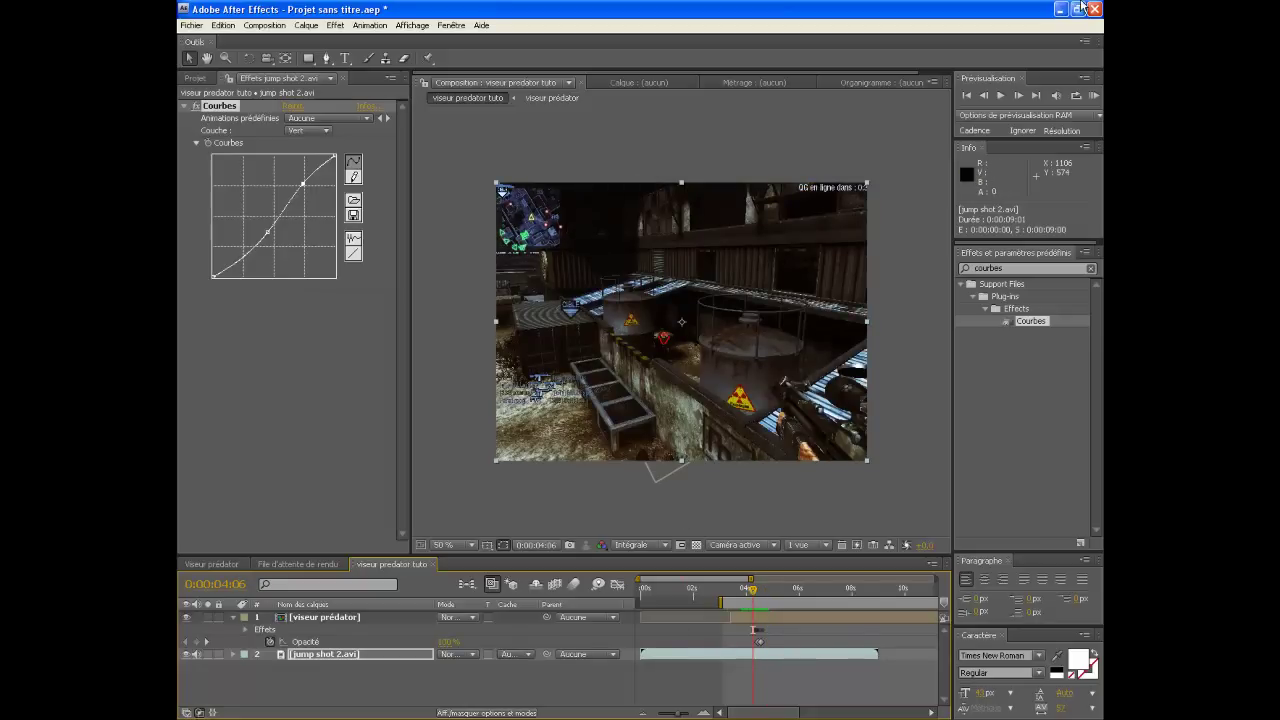
pyautogui.click(1095, 96)
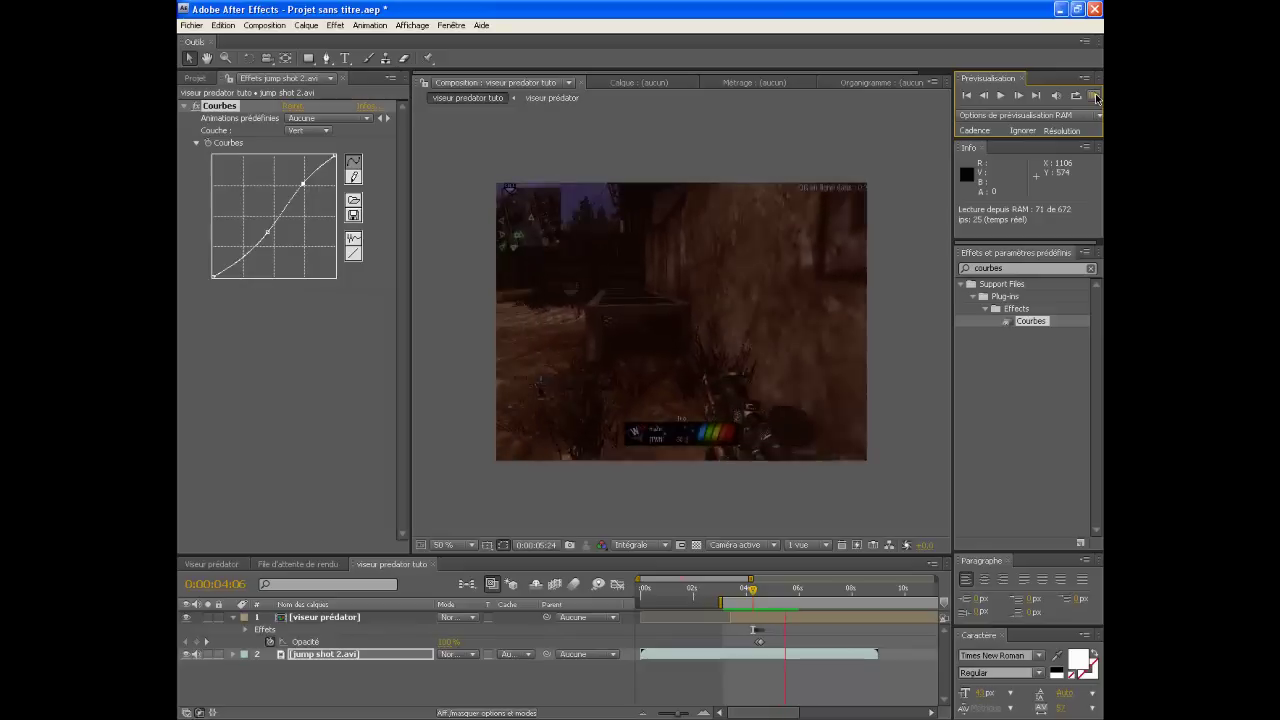
pyautogui.click(745, 601)
pyautogui.moveTo(750, 591)
pyautogui.mouseDown()
pyautogui.moveTo(731, 589)
pyautogui.moveTo(761, 589)
pyautogui.mouseUp()
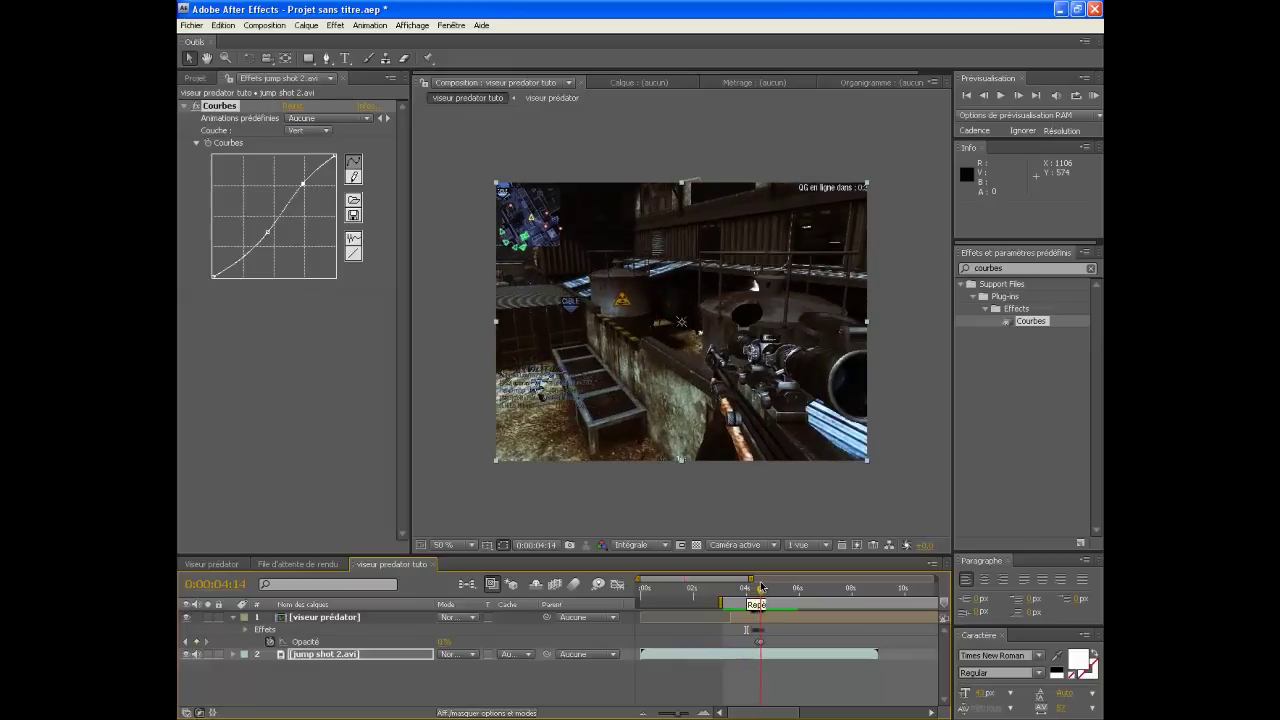
pyautogui.moveTo(761, 589); pyautogui.dragTo(769, 587)
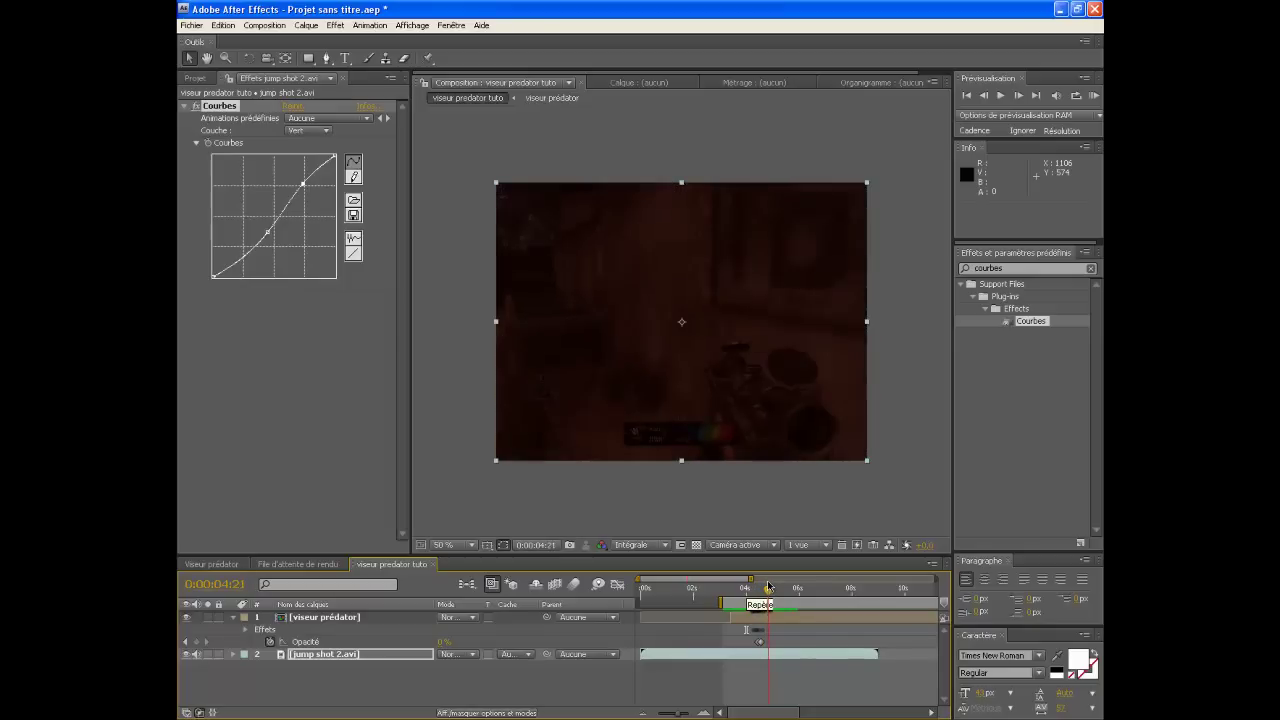